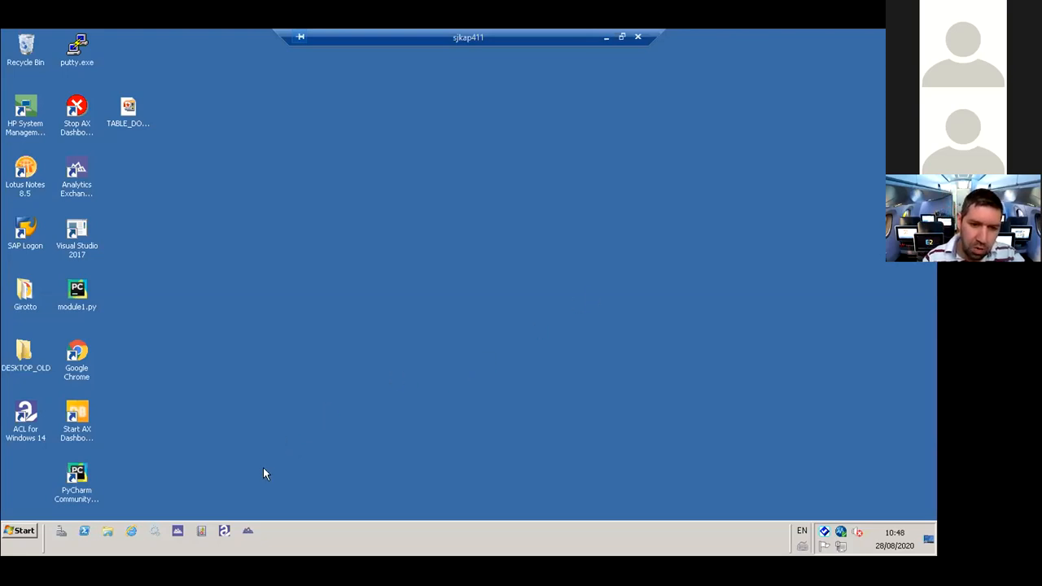
# - Launch Analytics and start creating a new project
pyautogui.click(246, 529)
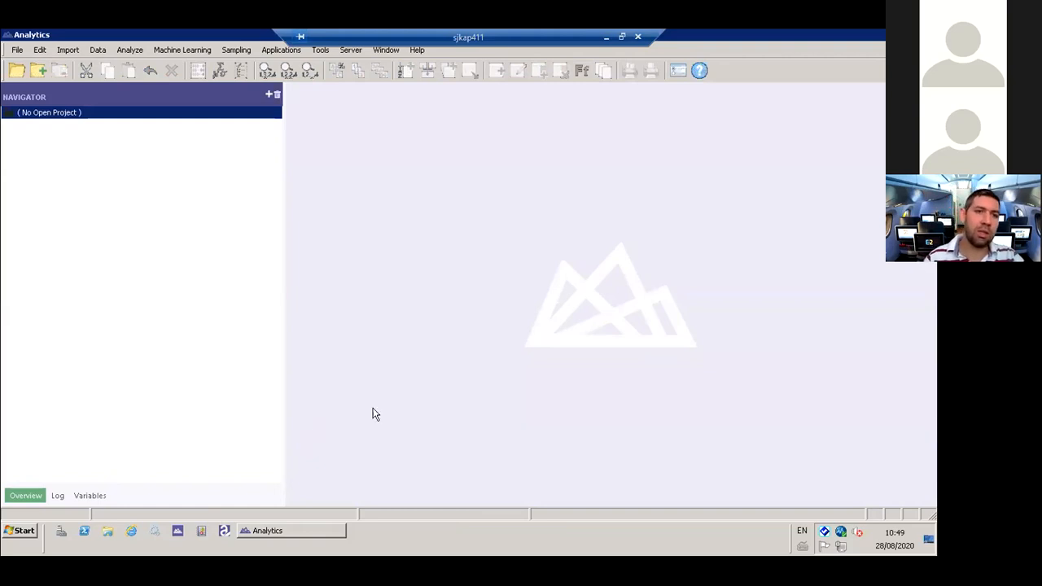
pyautogui.click(17, 50)
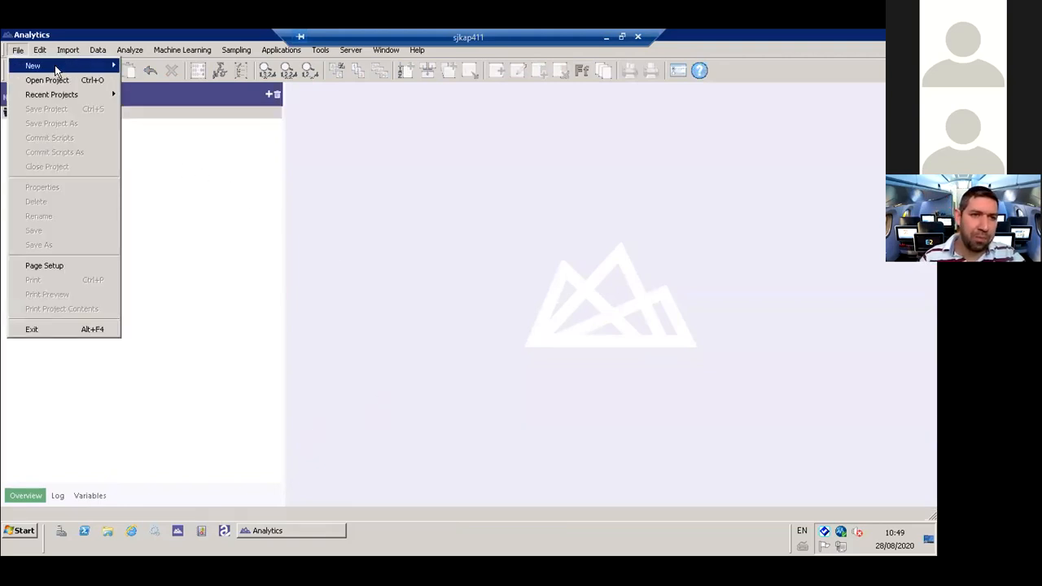
pyautogui.moveTo(57, 66)
pyautogui.click(178, 133)
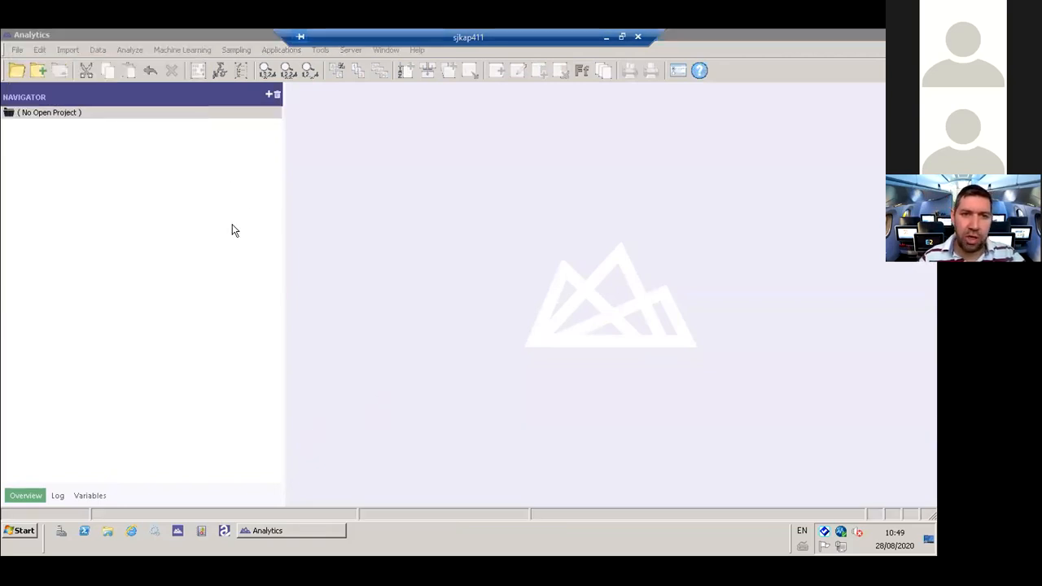
# - Create a folder named TESTE DL on the Desktop for the new project
pyautogui.click(10, 135)
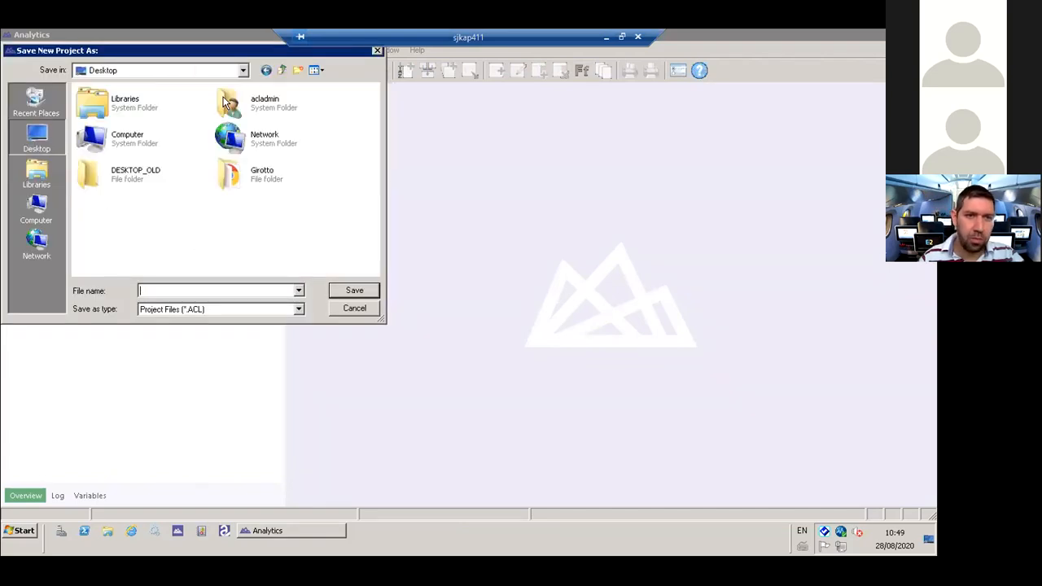
pyautogui.hotkey('ctrl', 'shift', 'n')
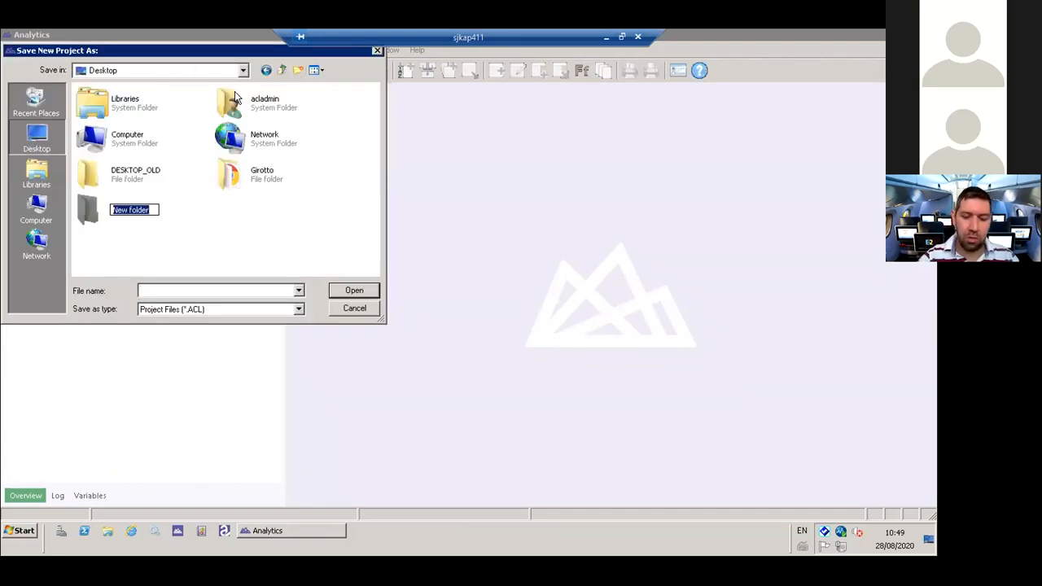
pyautogui.write('TESTE')
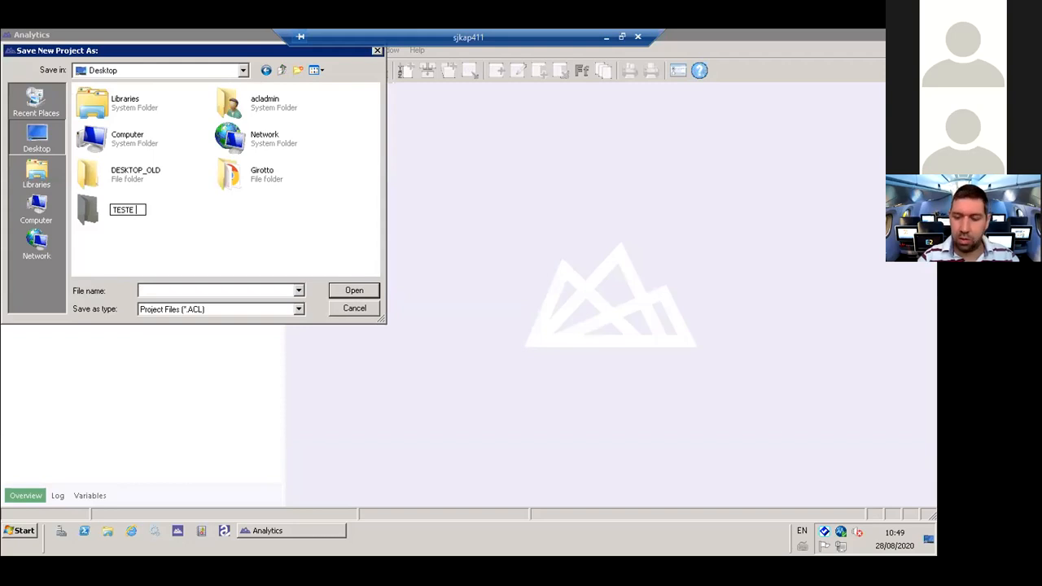
pyautogui.write(' DL')
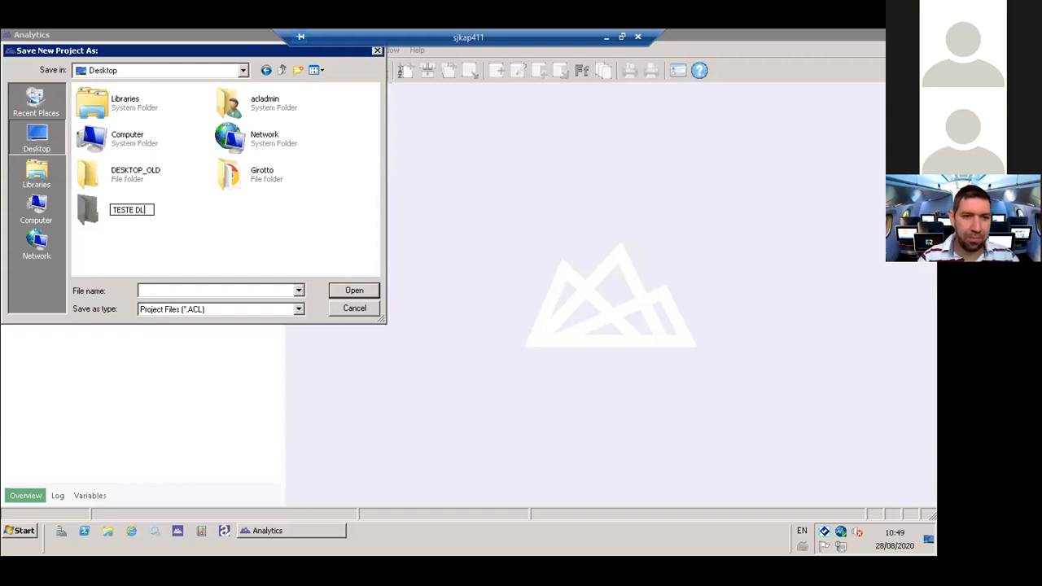
pyautogui.press('Return')
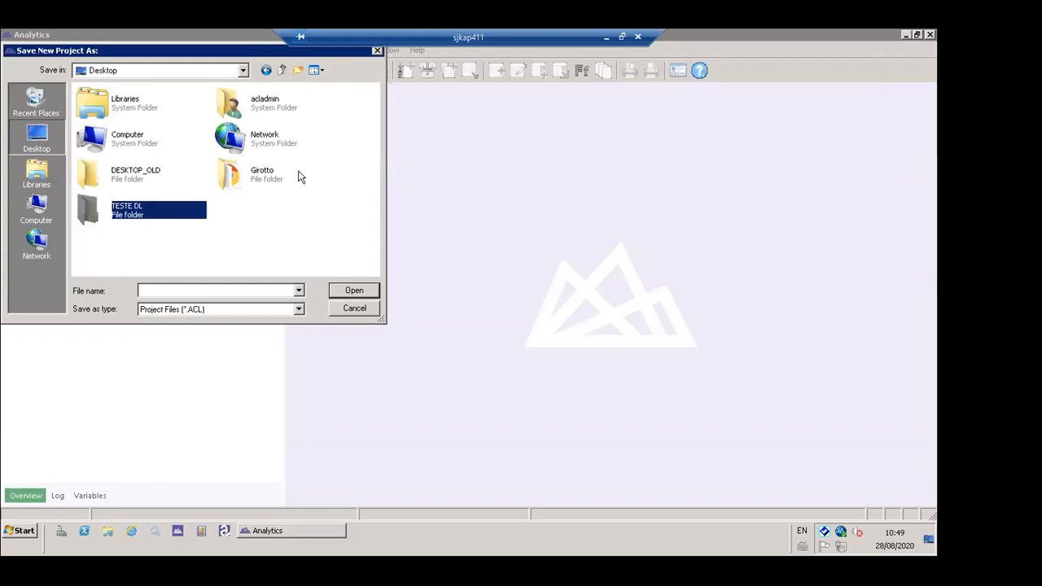
# - Save the new project as TESTE_DL inside the TESTE DL folder and dismiss the Data Definition Wizard
pyautogui.press('Return')
pyautogui.click(193, 294)
pyautogui.write('TESTE_DL')
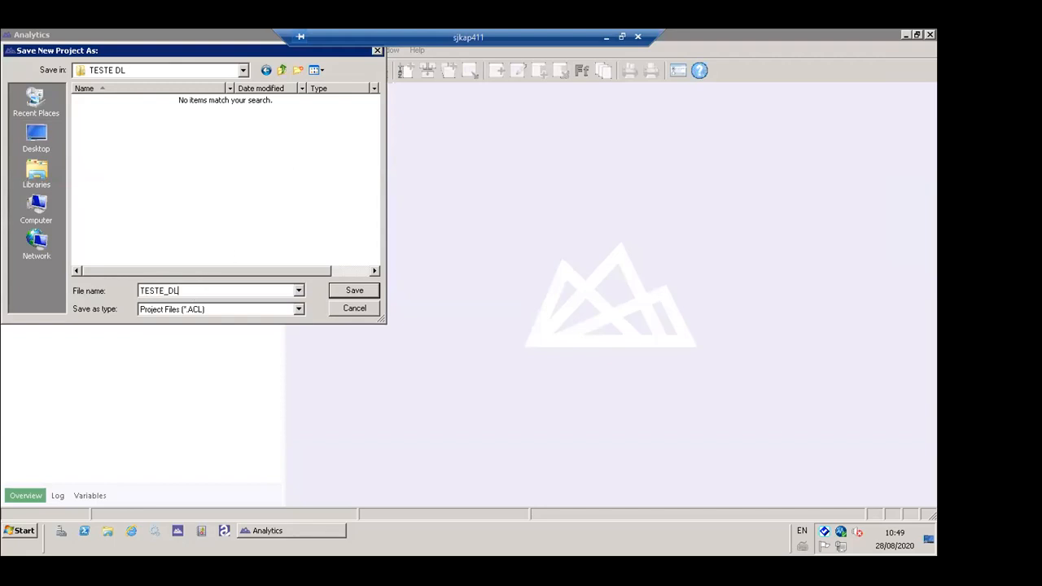
pyautogui.press('Return')
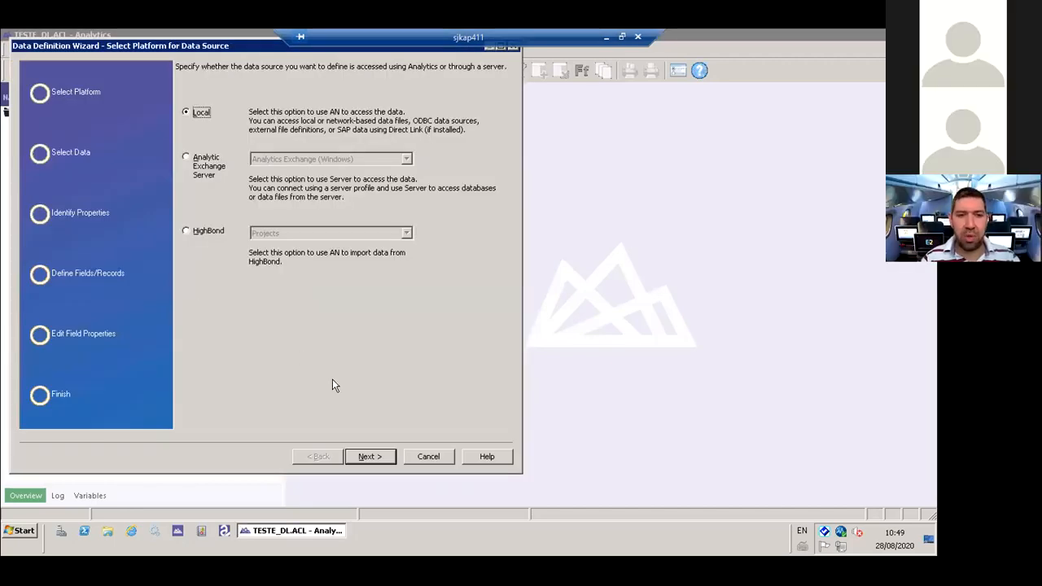
pyautogui.click(429, 458)
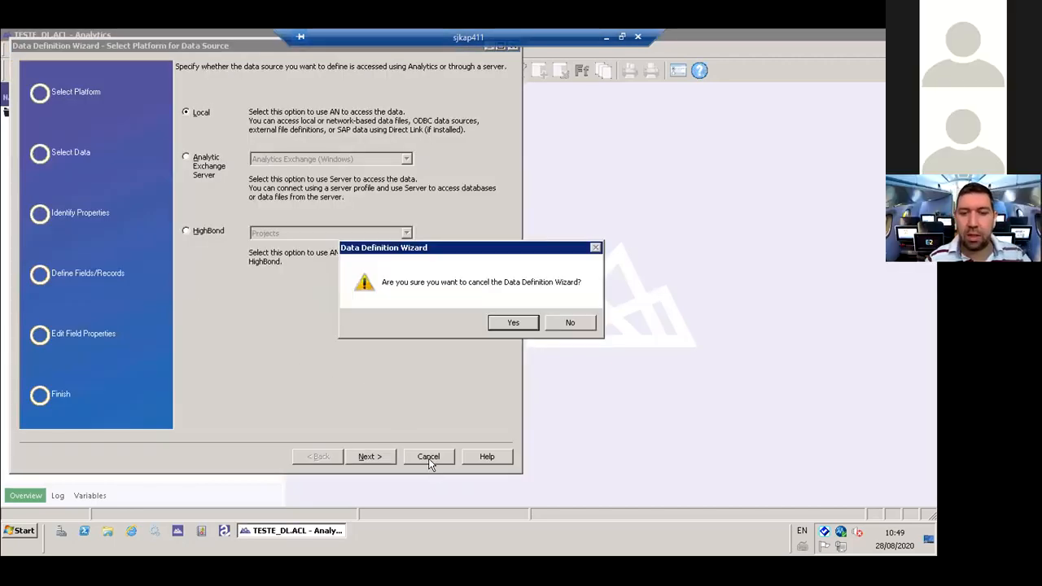
pyautogui.click(494, 327)
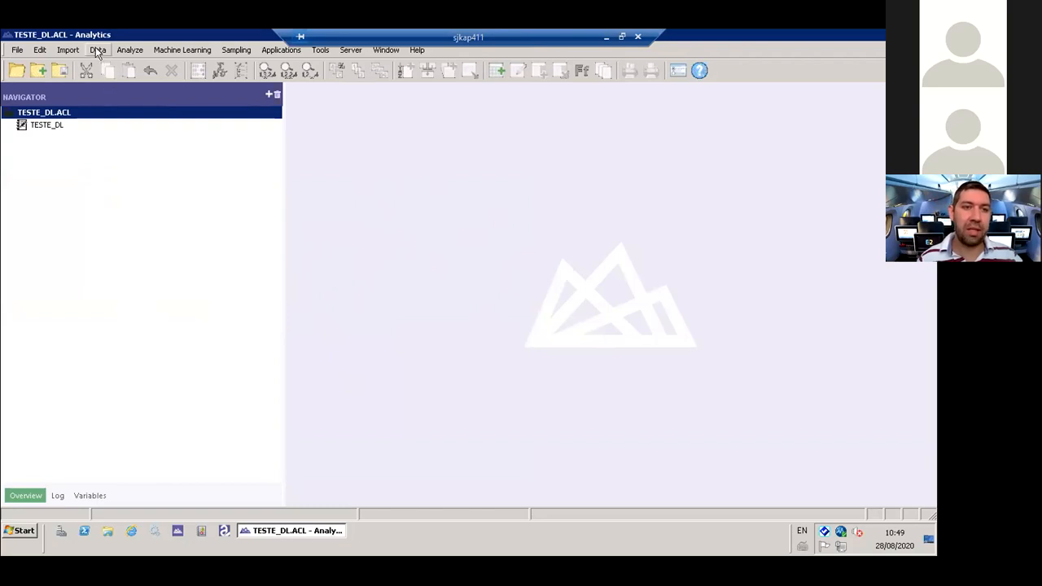
# - Start creating a new SAP query to import data into the project
pyautogui.click(68, 51)
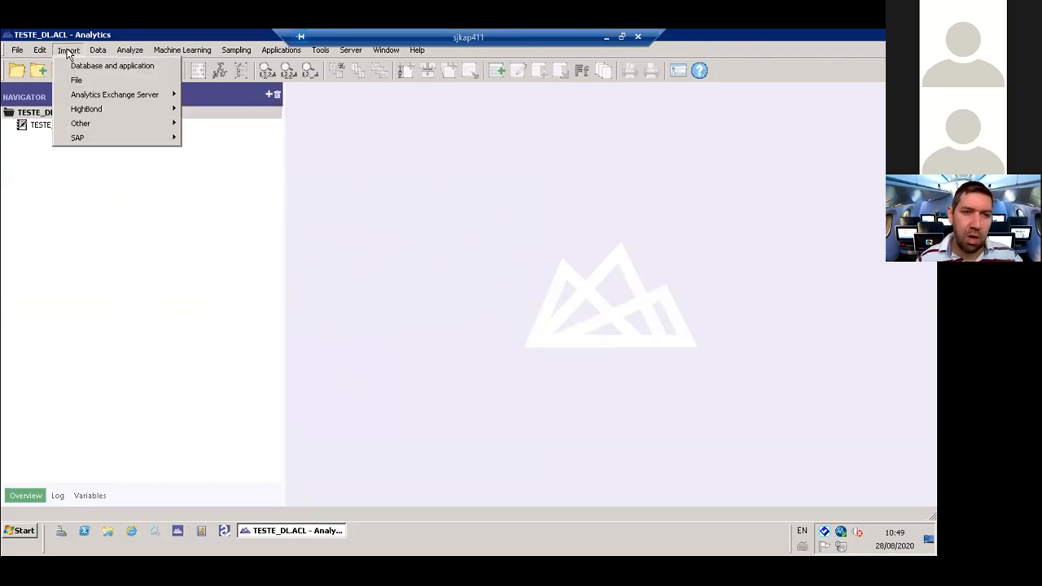
pyautogui.moveTo(95, 138)
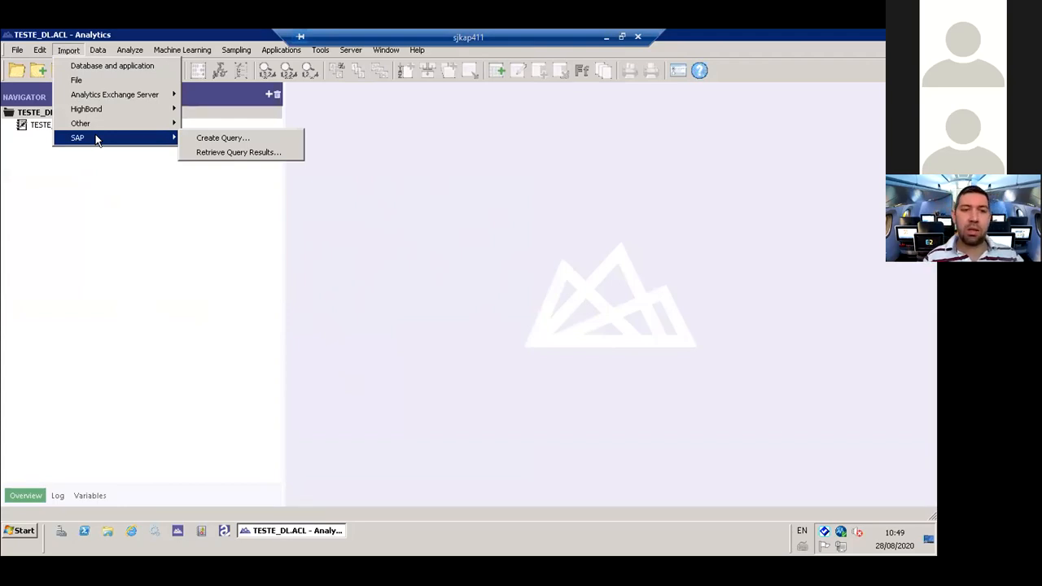
pyautogui.click(204, 139)
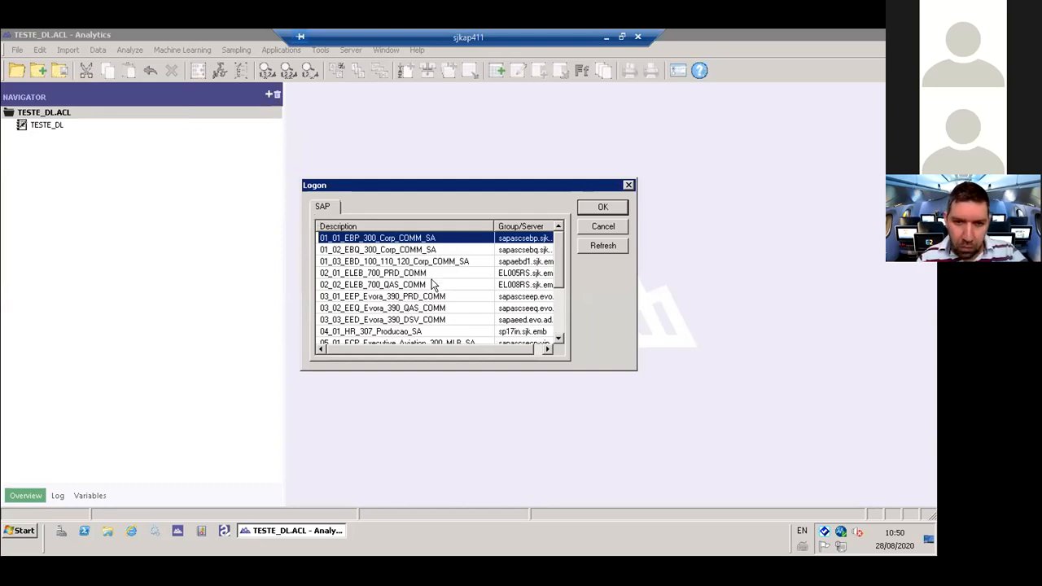
# - Look through the list of SAP systems available for logon
pyautogui.click(431, 250)
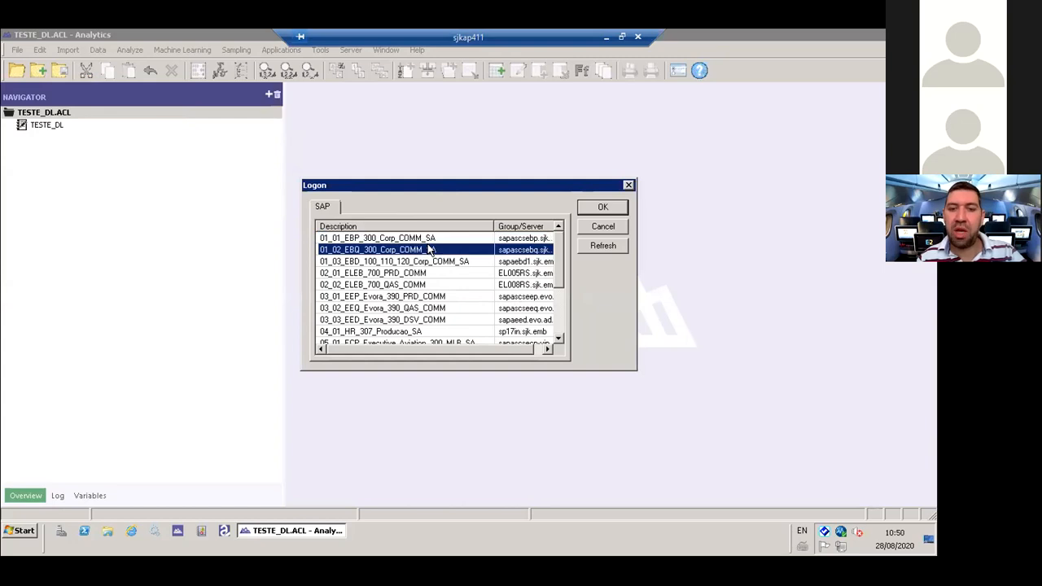
pyautogui.click(430, 237)
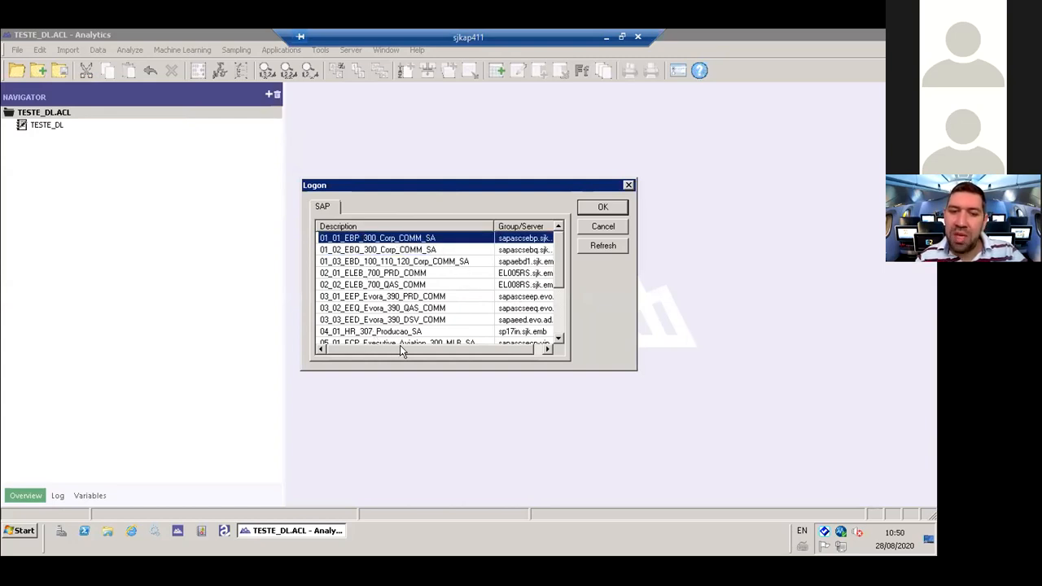
pyautogui.click(450, 253)
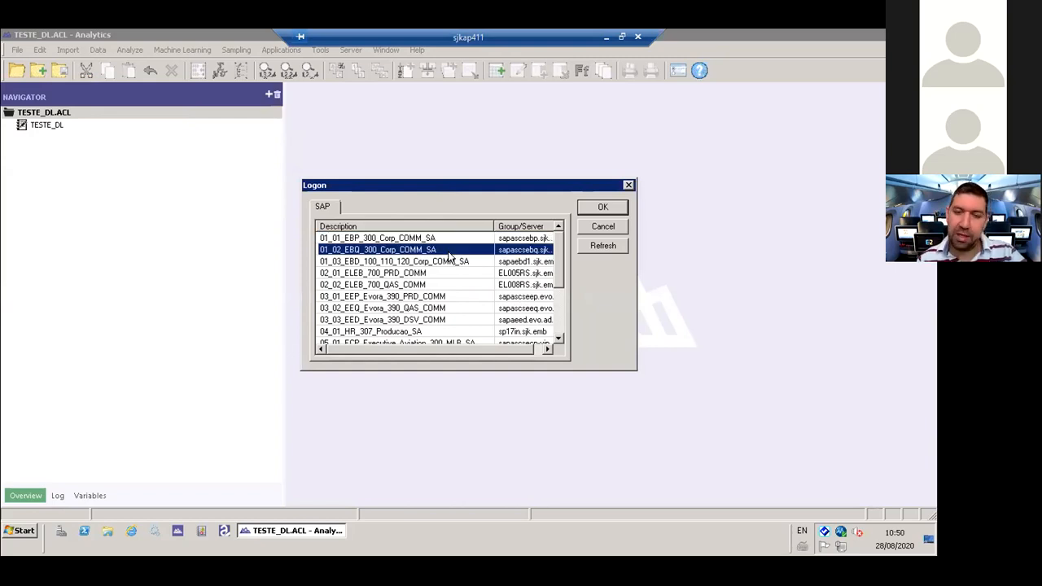
pyautogui.press('Down')
pyautogui.press('Down')
pyautogui.press('Down')
pyautogui.press('Down')
pyautogui.press('Down')
pyautogui.press('Down')
pyautogui.press('Down')
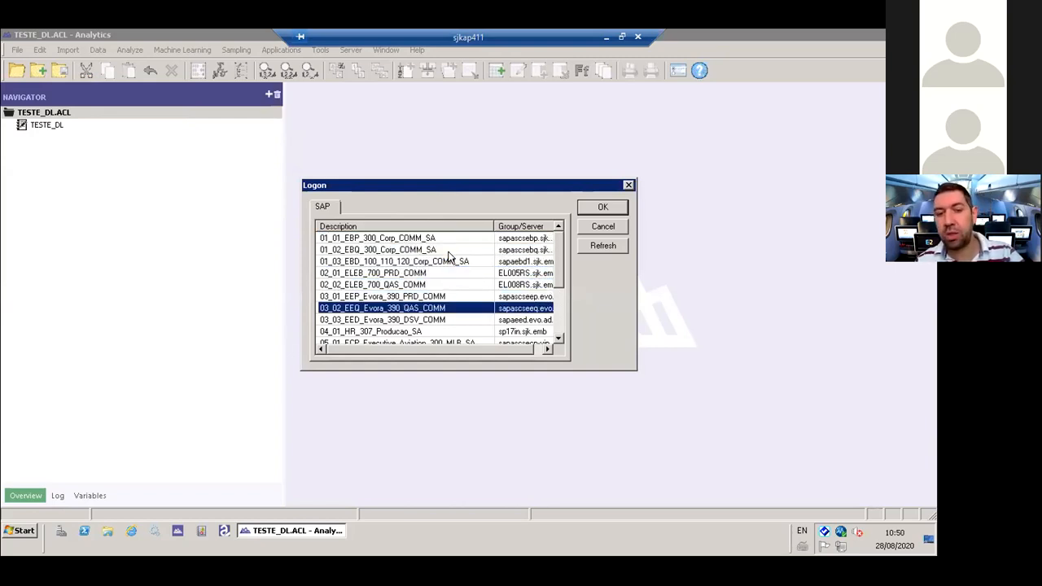
pyautogui.press('Down')
pyautogui.press('Down')
pyautogui.press('Down')
pyautogui.press('Down')
pyautogui.press('Down')
pyautogui.press('Down')
pyautogui.press('Down')
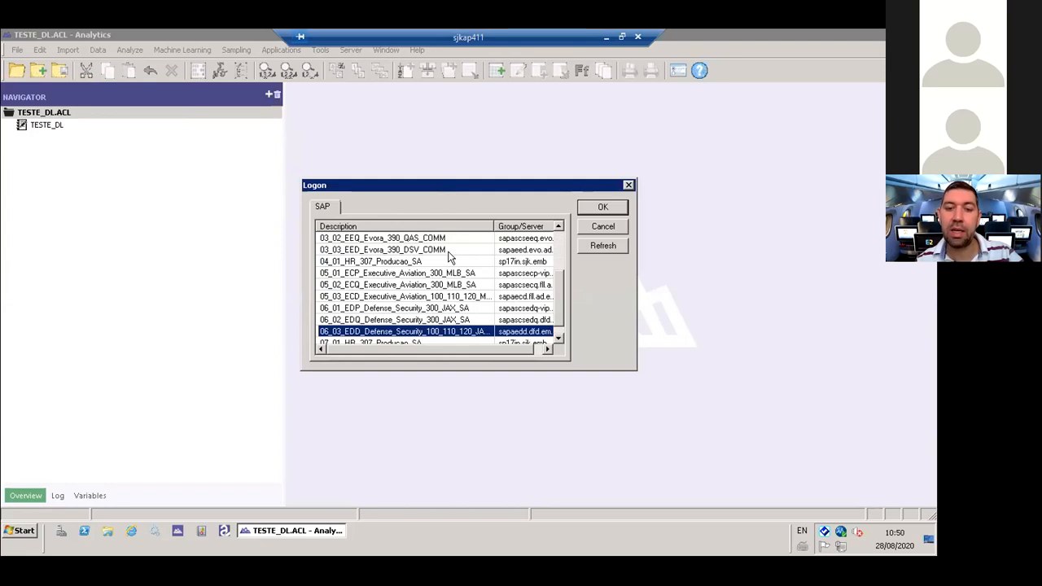
pyautogui.press('Up')
pyautogui.press('Up')
pyautogui.press('Up')
pyautogui.press('Up')
pyautogui.press('Up')
pyautogui.press('Up')
pyautogui.press('Up')
pyautogui.press('Up')
pyautogui.press('Up')
pyautogui.press('Up')
pyautogui.press('Up')
pyautogui.press('Up')
pyautogui.press('Up')
pyautogui.press('Up')
pyautogui.press('Up')
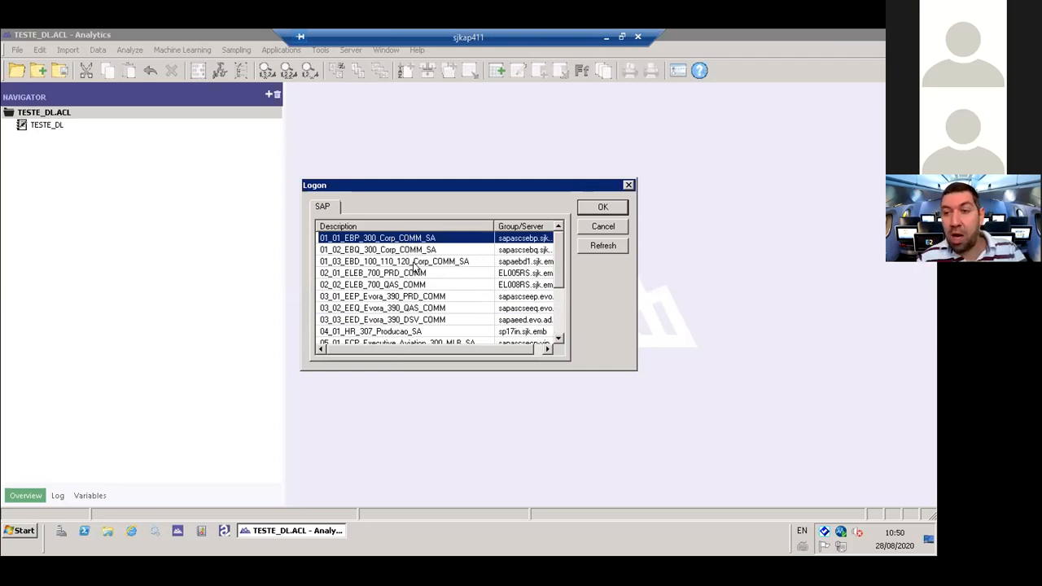
# - Widen the Description column in the list of SAP systems
pyautogui.click(548, 348)
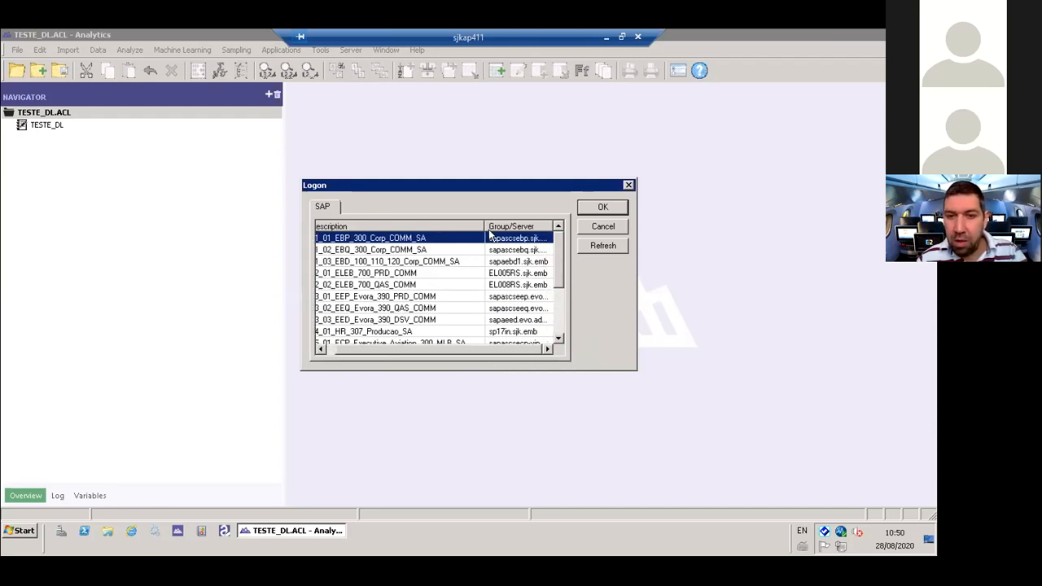
pyautogui.moveTo(483, 225)
pyautogui.mouseDown()
pyautogui.moveTo(472, 226)
pyautogui.moveTo(501, 227)
pyautogui.mouseUp()
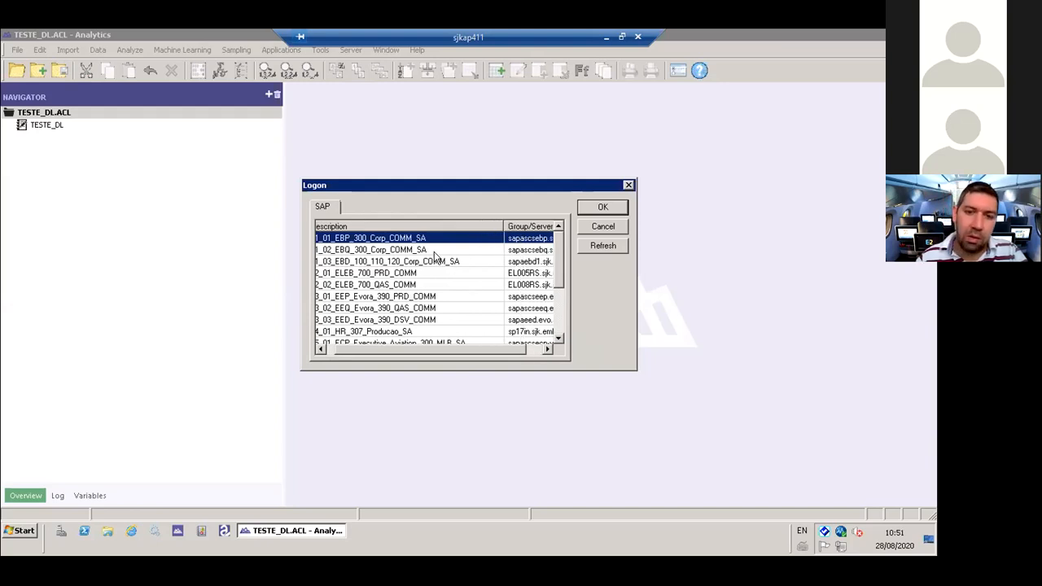
pyautogui.click(383, 250)
pyautogui.moveTo(410, 353); pyautogui.dragTo(371, 354)
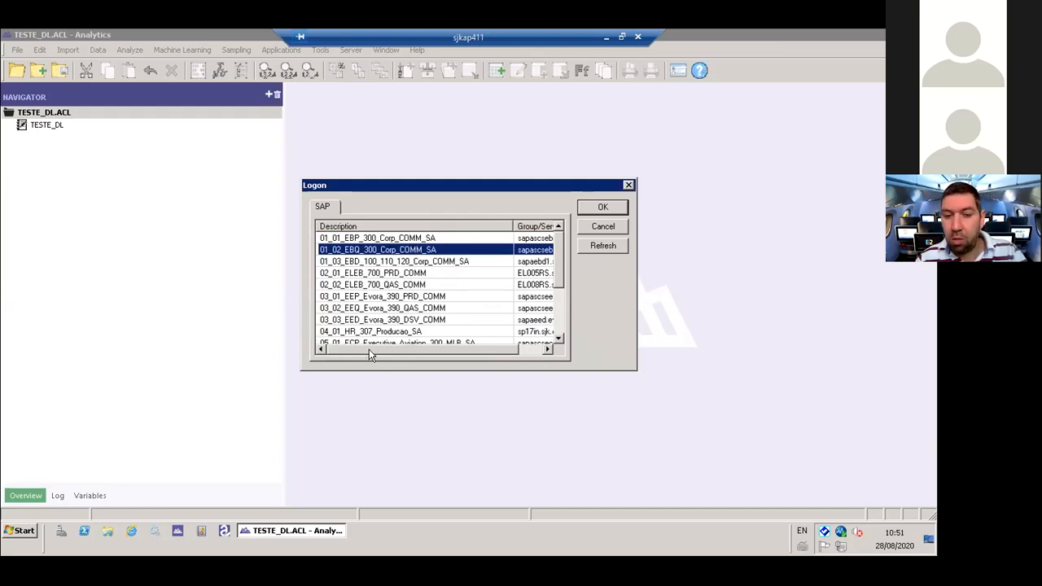
# - Compare the EBP, EBQ and EBD corporate entries in the list of SAP systems
pyautogui.click(368, 262)
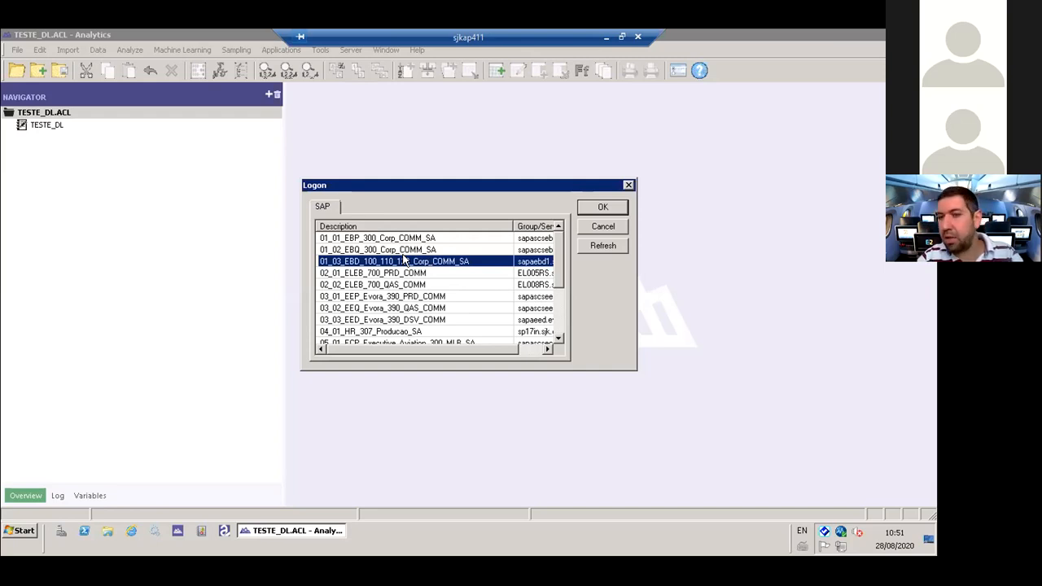
pyautogui.click(453, 239)
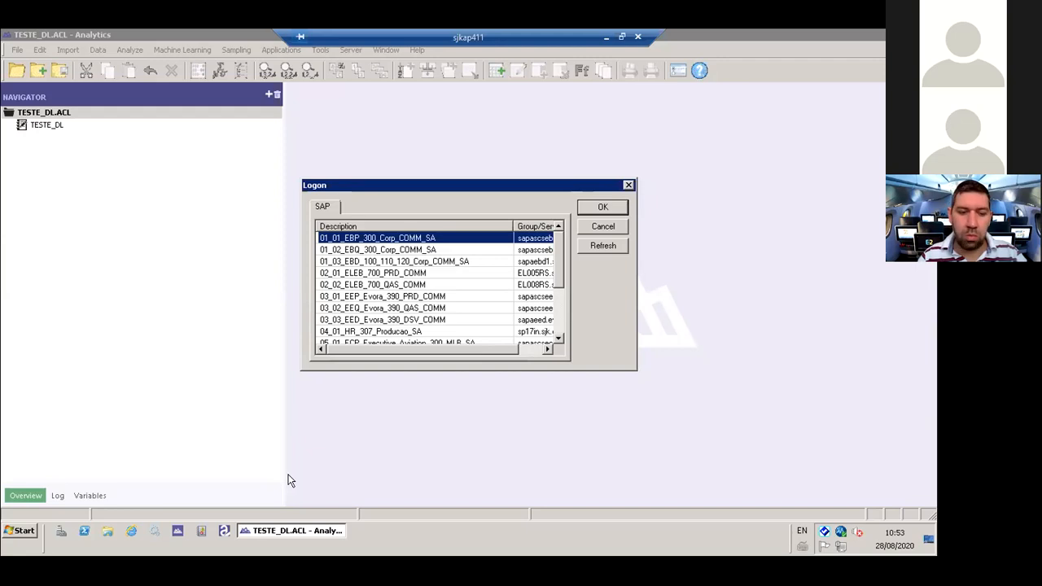
pyautogui.moveTo(557, 259); pyautogui.dragTo(558, 232)
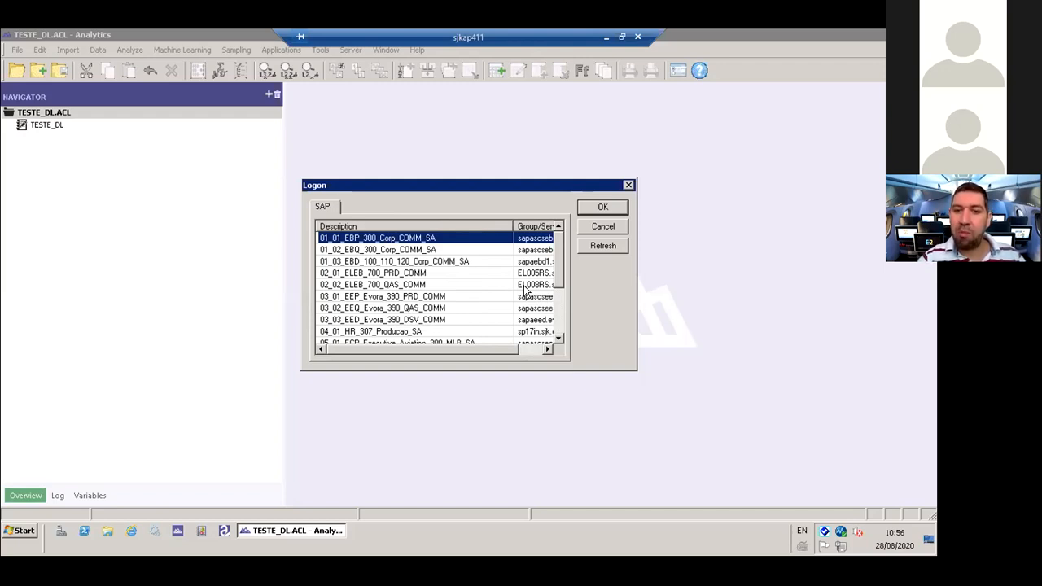
pyautogui.click(398, 254)
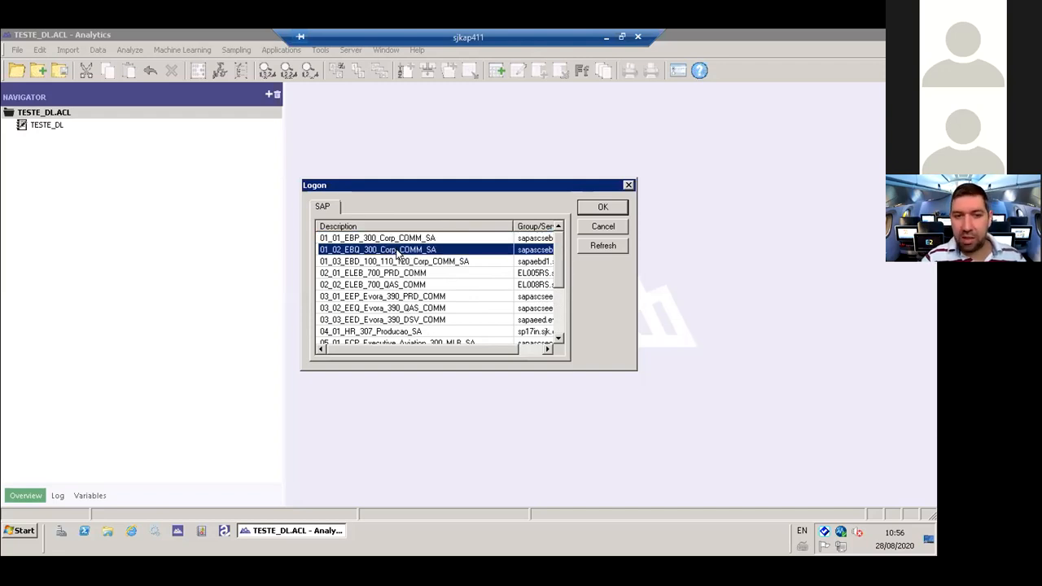
pyautogui.click(402, 265)
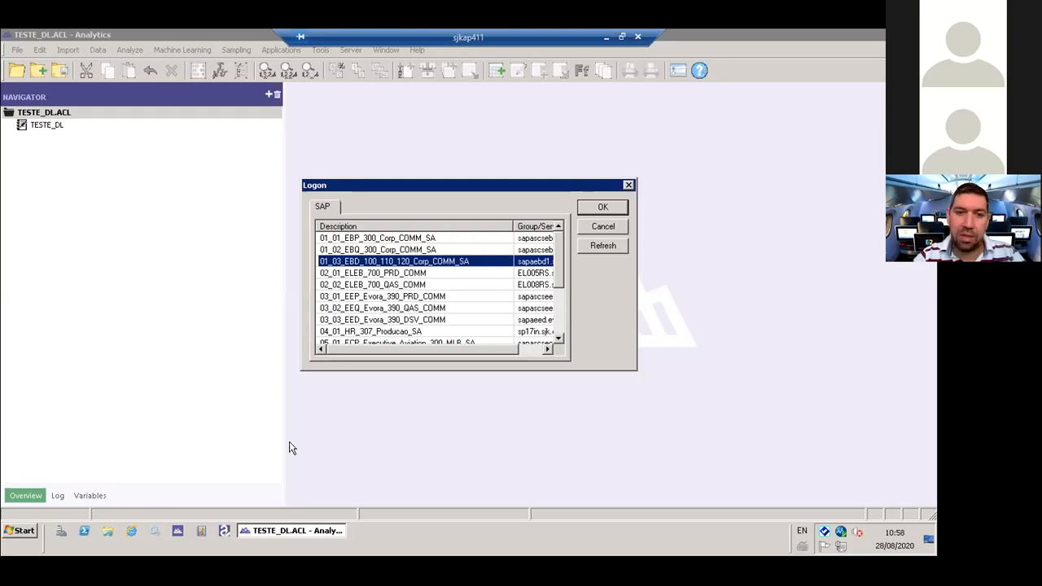
pyautogui.click(400, 249)
pyautogui.click(409, 238)
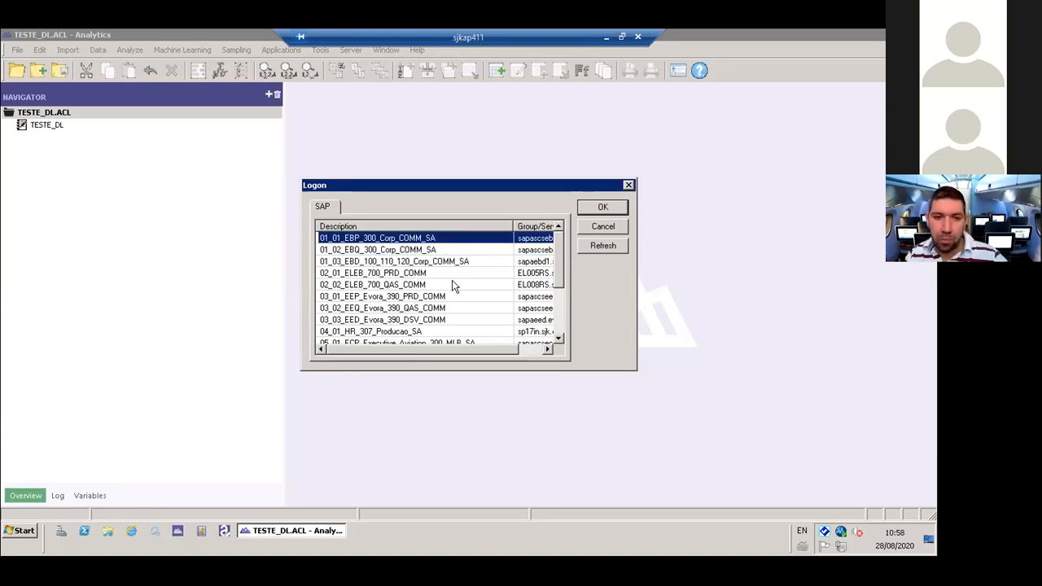
pyautogui.click(396, 250)
# - Choose the 01_01_EBP_300_Corp_COMM_SA system and expand the details of its SAP logon, placing the cursor in the user name
pyautogui.click(388, 237)
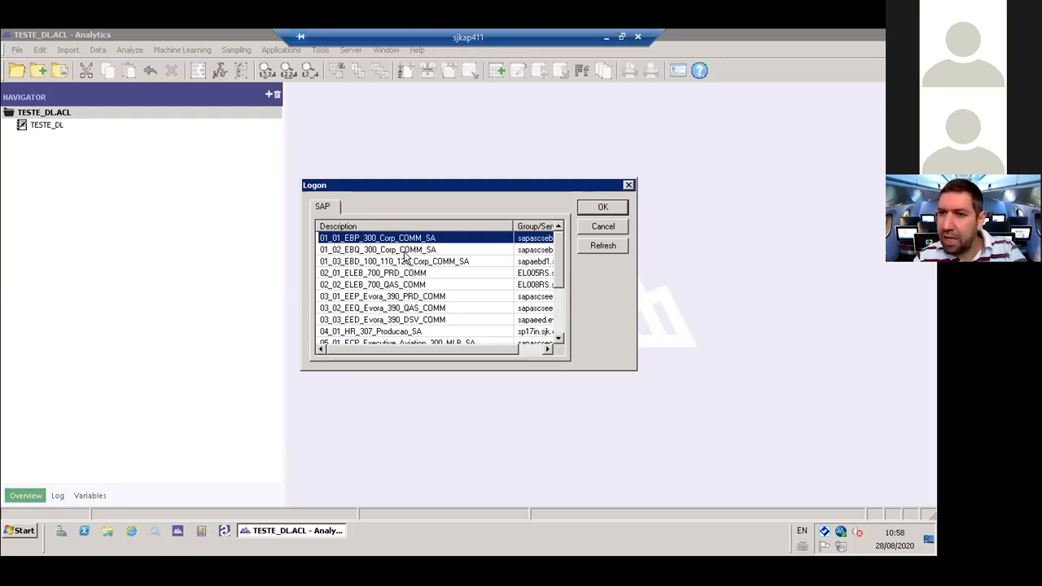
pyautogui.click(600, 209)
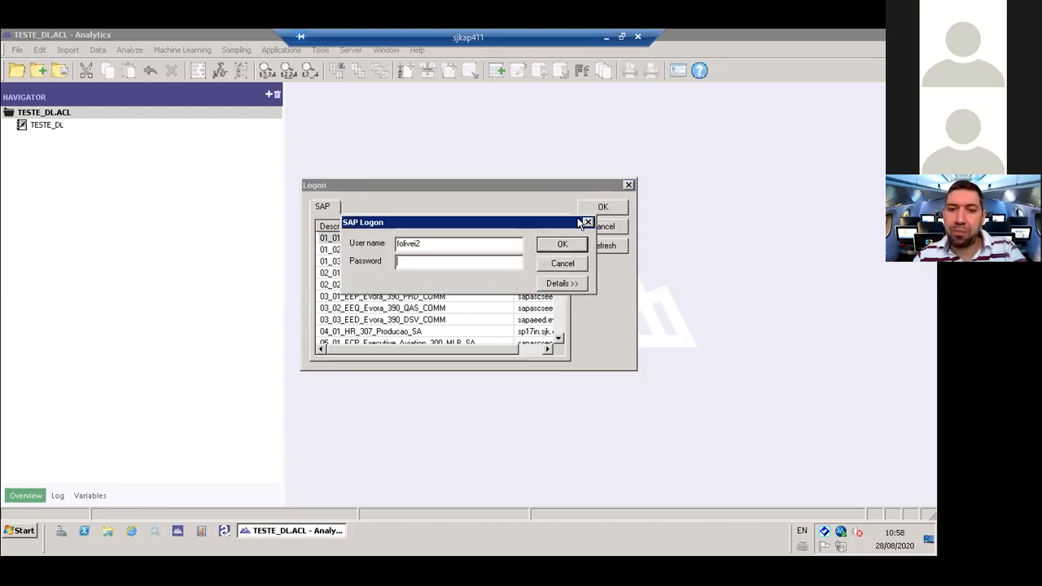
pyautogui.click(562, 284)
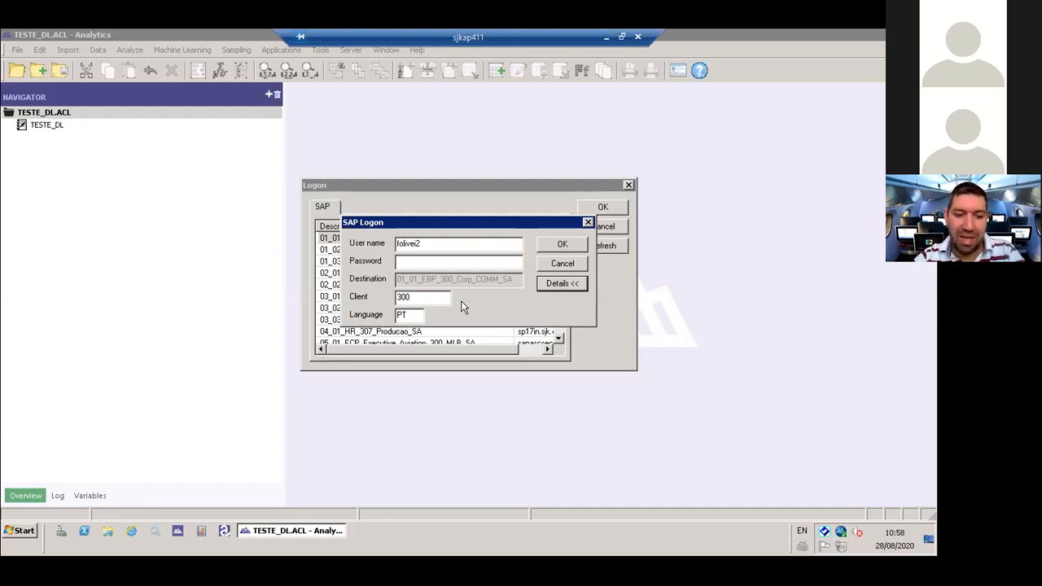
pyautogui.moveTo(431, 227); pyautogui.dragTo(432, 281)
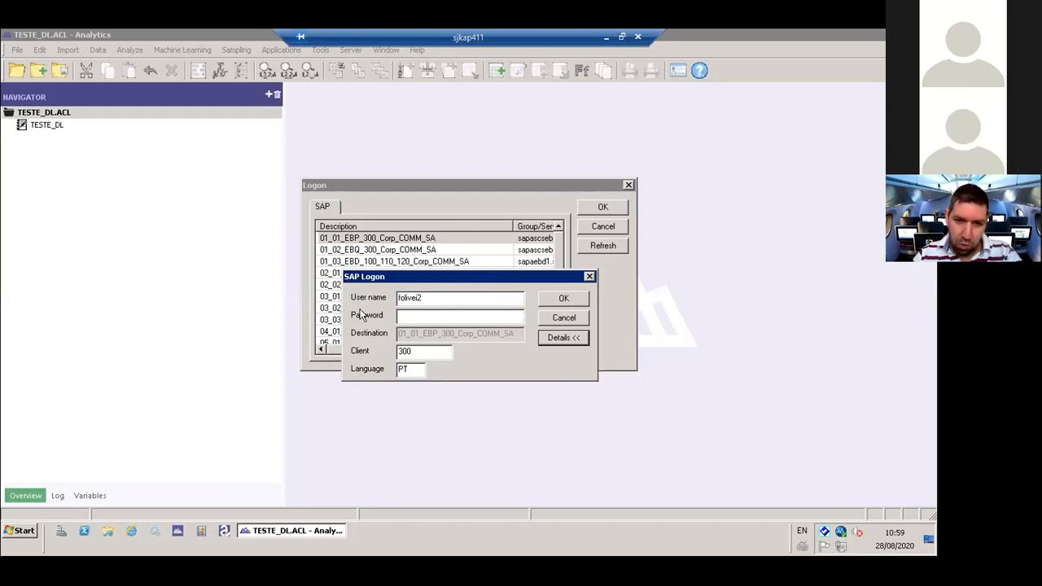
pyautogui.click(441, 301)
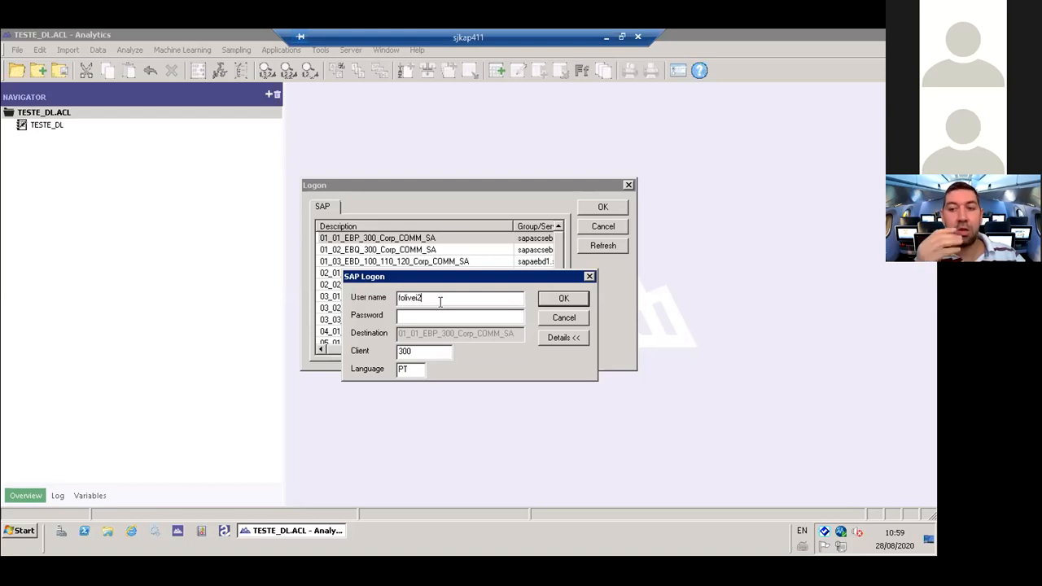
# - Enter the account password and log on to the 01_01_EBP_300_Corp_COMM_SA system
pyautogui.click(437, 316)
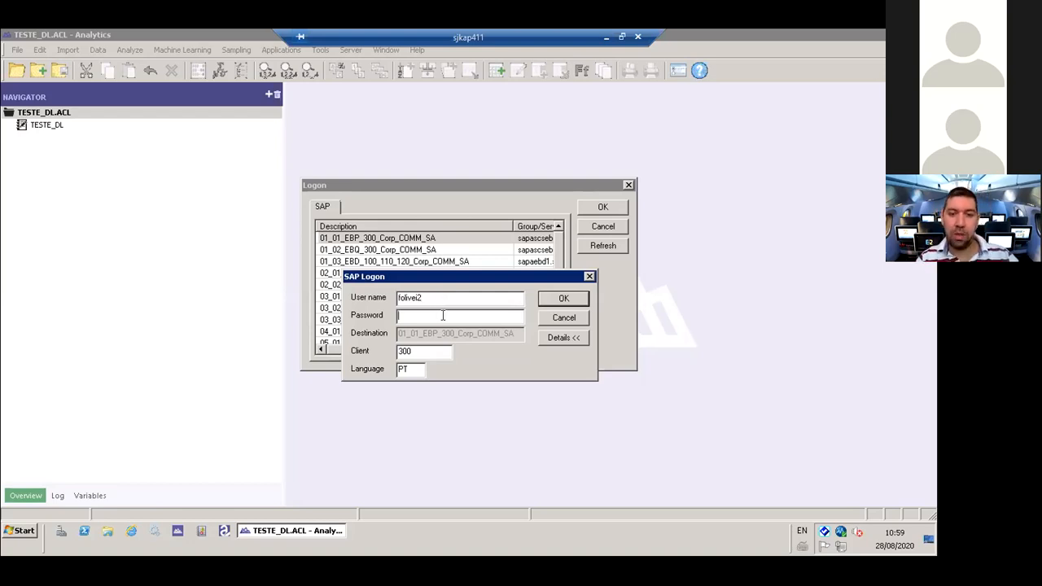
pyautogui.write('•••••')
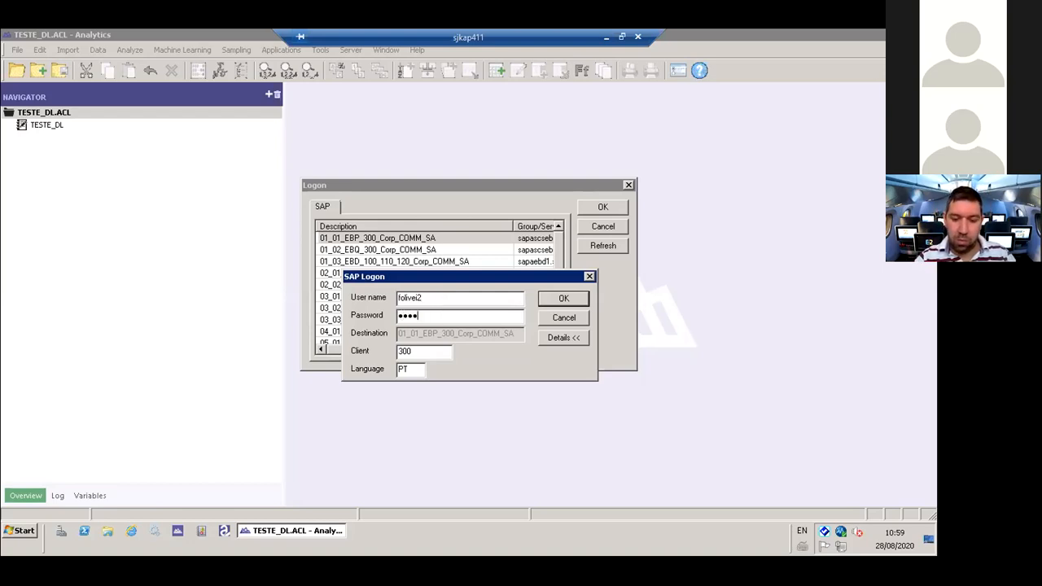
pyautogui.write('•••')
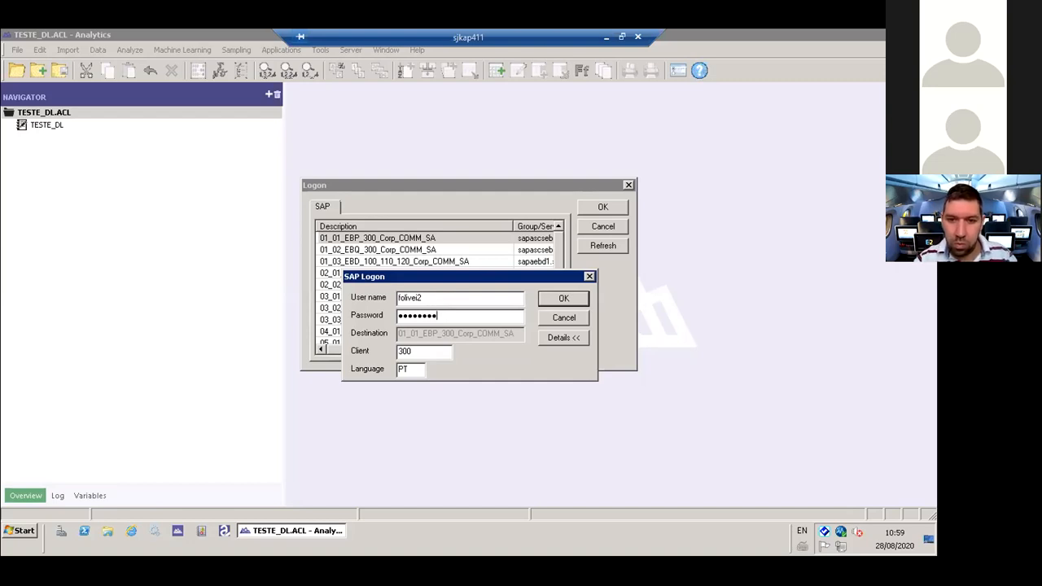
pyautogui.press('Return')
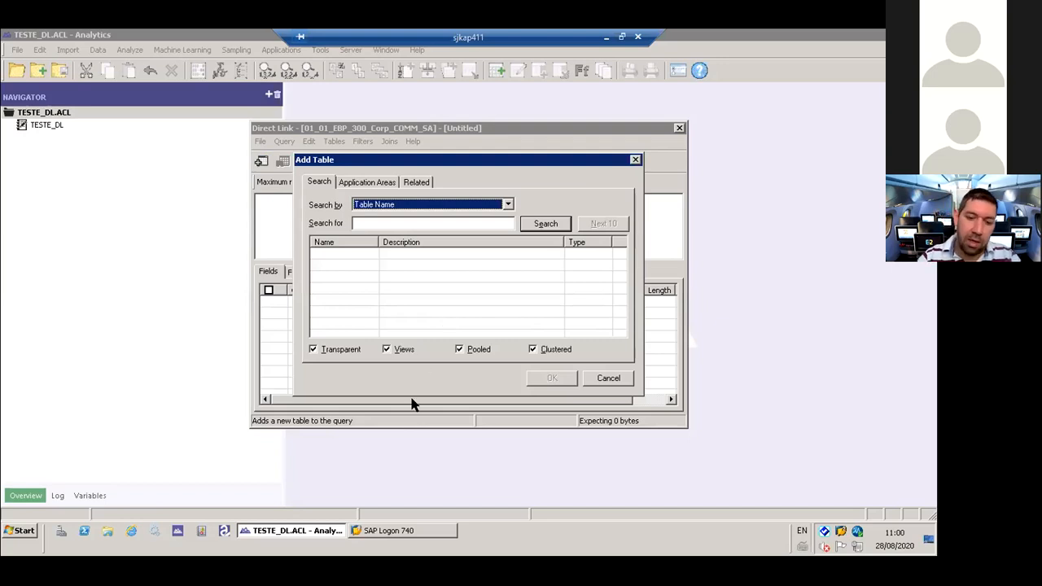
# - Check the connection entries under 01-Corporate in SAP Logon 740, and return to the Add Table dialog
pyautogui.click(392, 534)
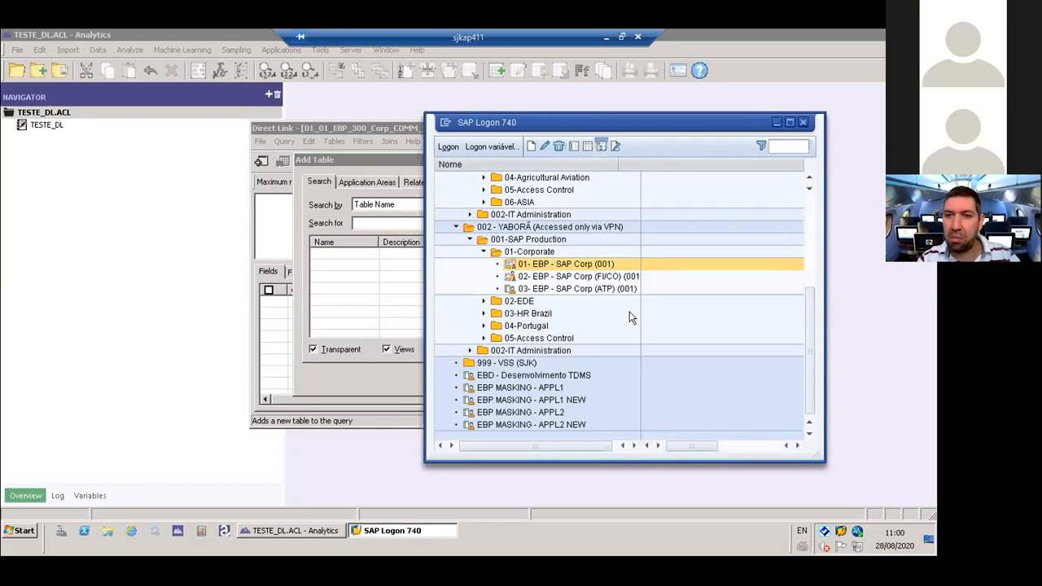
pyautogui.click(776, 122)
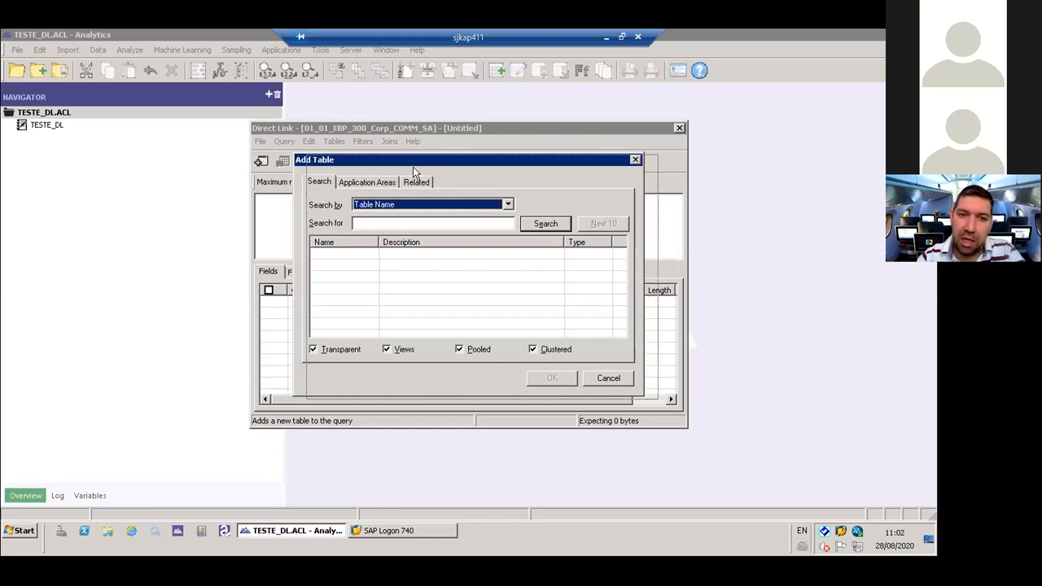
# - Shift the Add Table dialog slightly down and review its search criteria, keeping Table Name as the criterion
pyautogui.moveTo(414, 165); pyautogui.dragTo(413, 174)
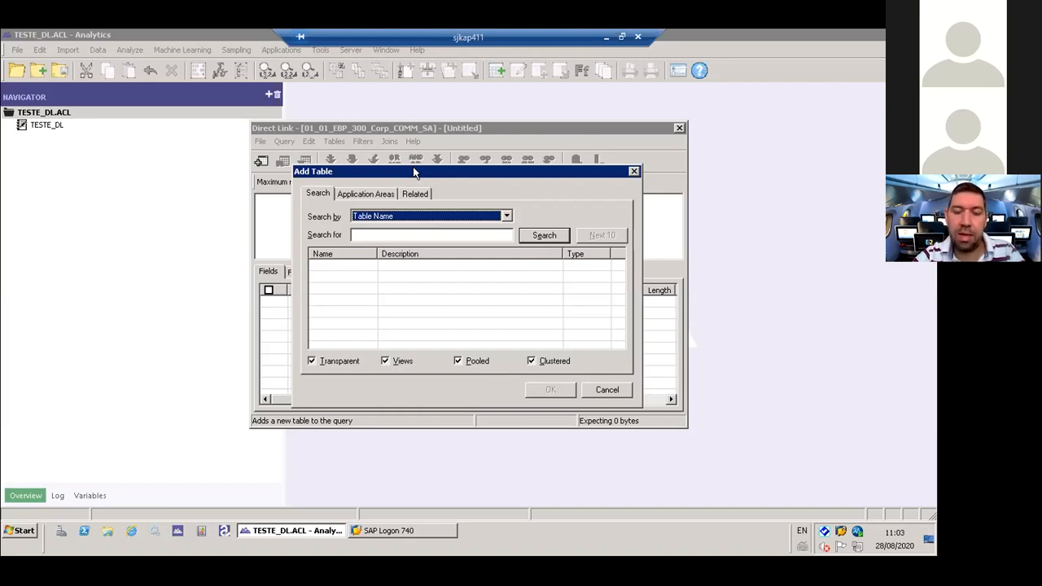
pyautogui.click(451, 234)
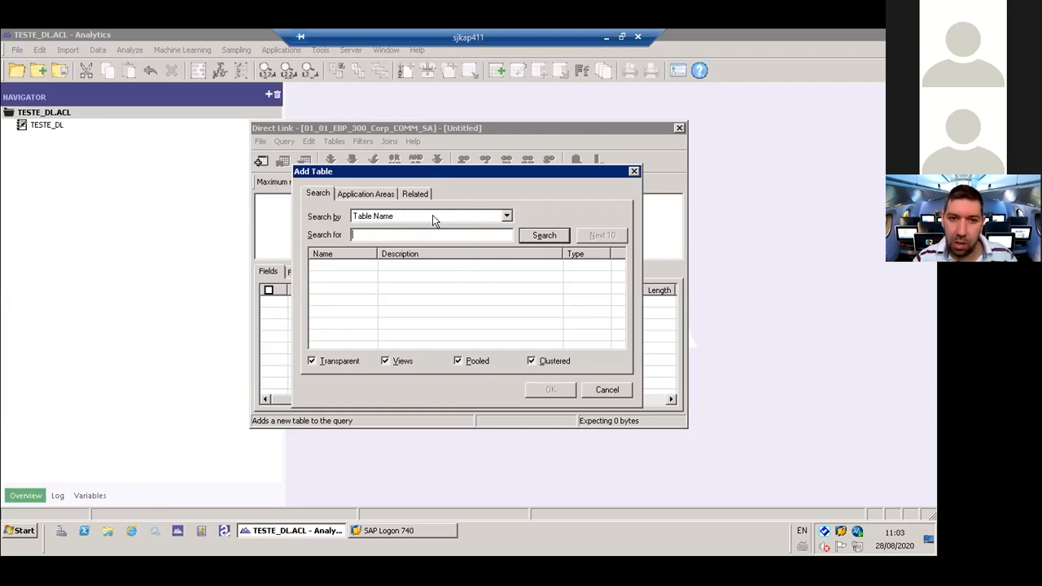
pyautogui.click(432, 217)
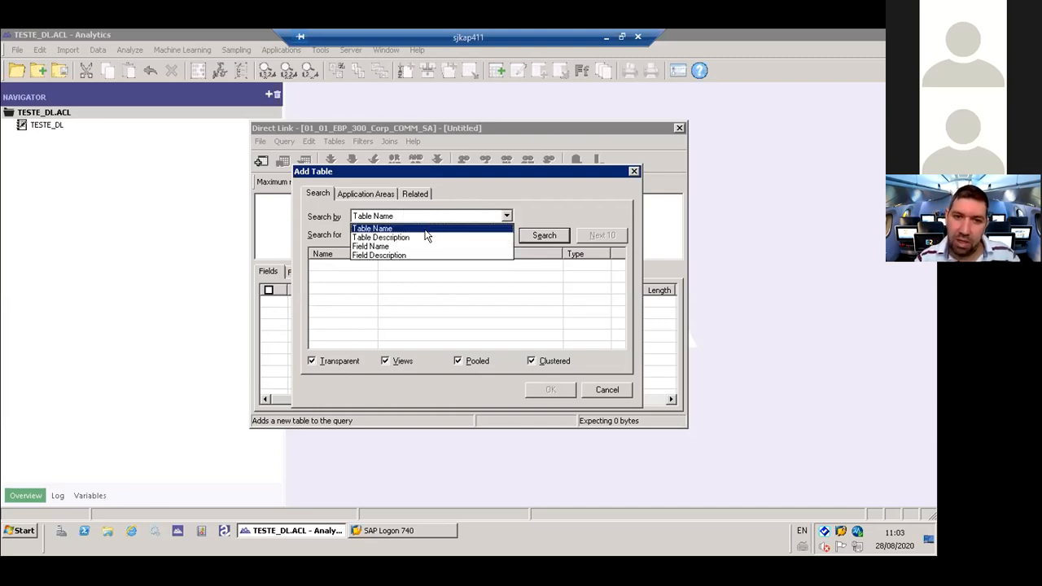
pyautogui.click(416, 228)
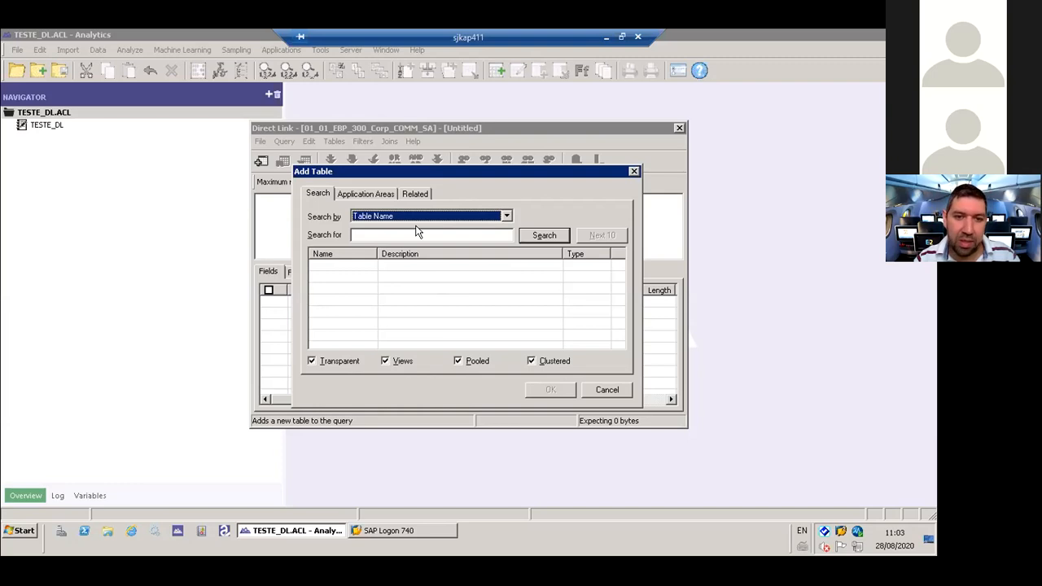
pyautogui.click(421, 221)
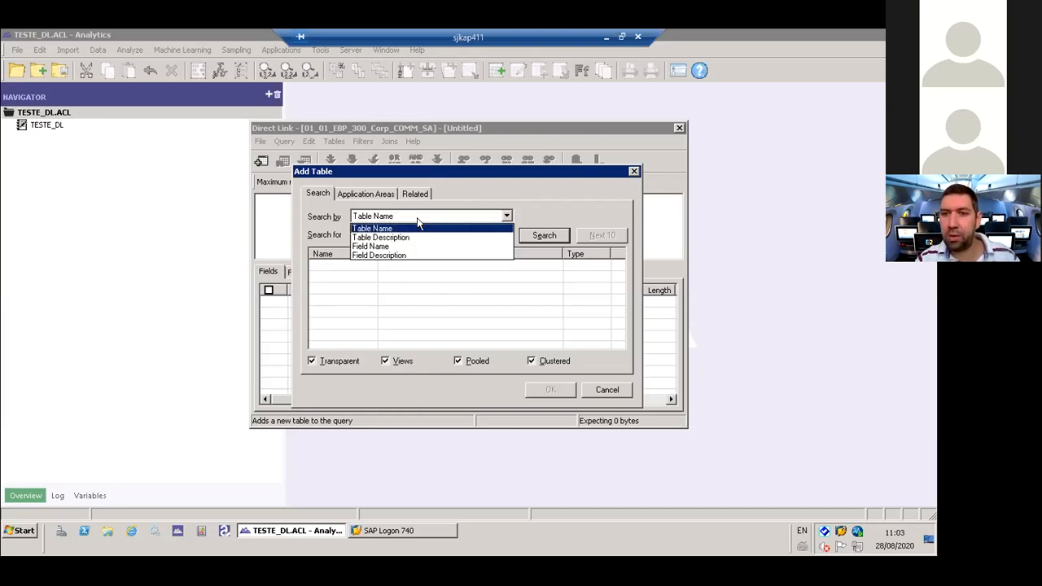
pyautogui.click(417, 224)
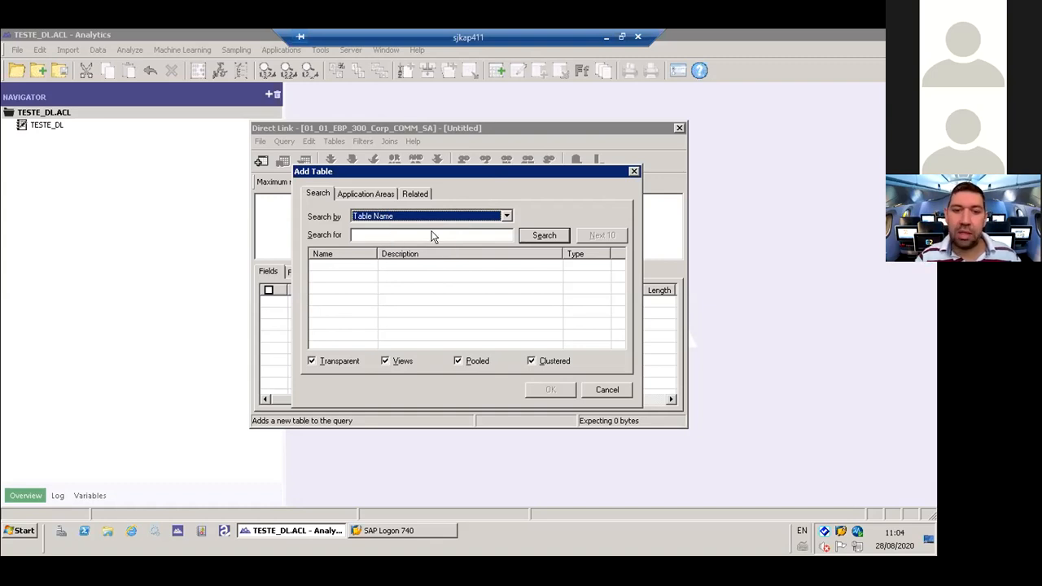
# - Search the SAP tables by name for T001
pyautogui.click(413, 235)
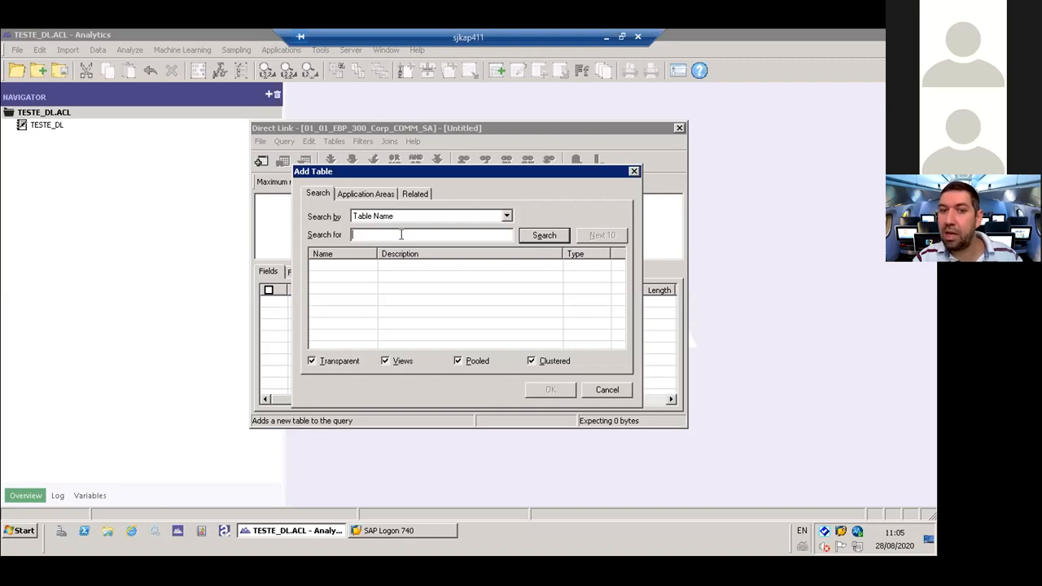
pyautogui.write('T')
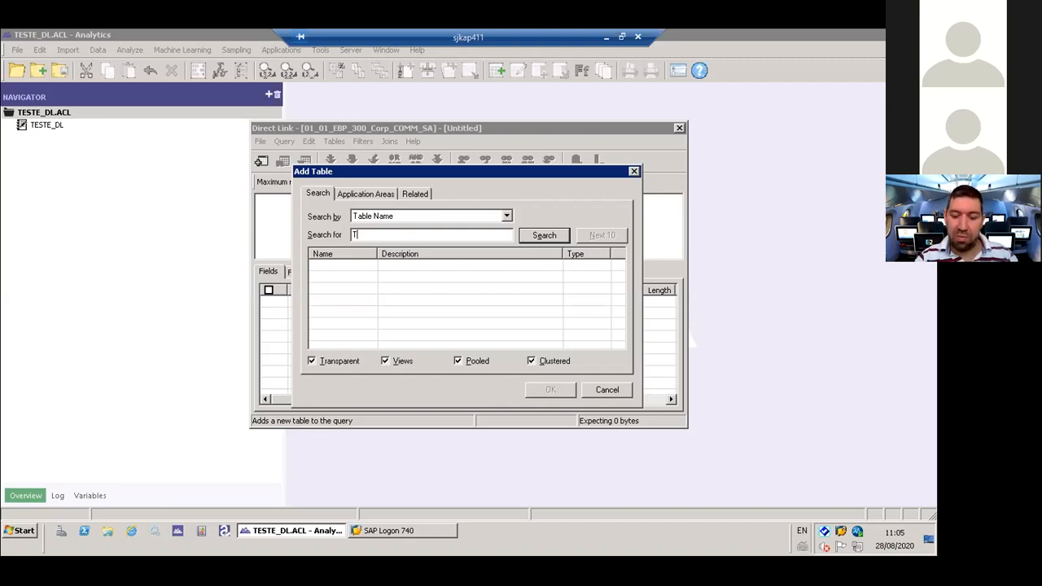
pyautogui.write('011')
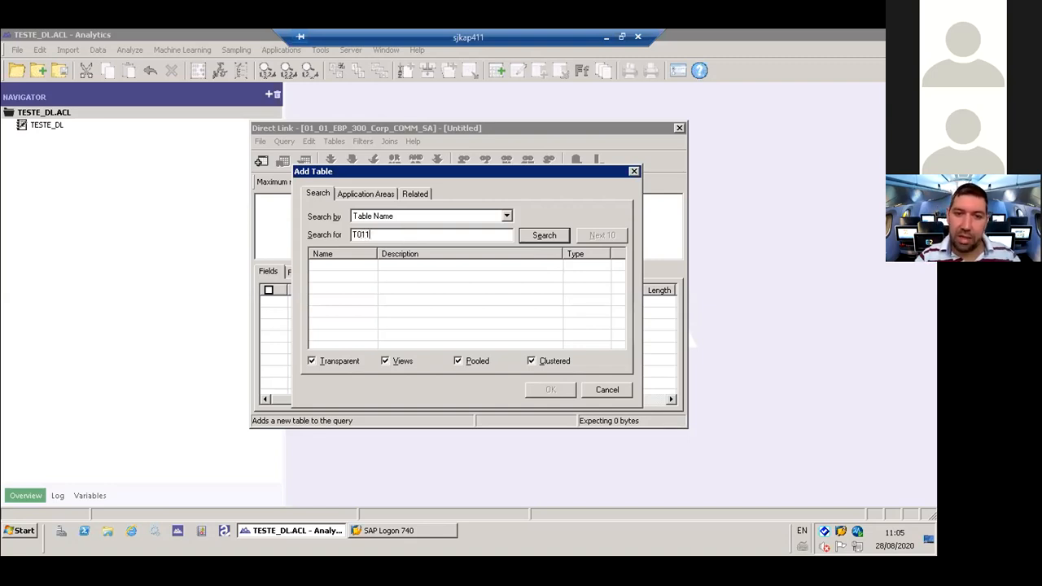
pyautogui.press('BackSpace')
pyautogui.press('BackSpace')
pyautogui.write('01')
pyautogui.press('Return')
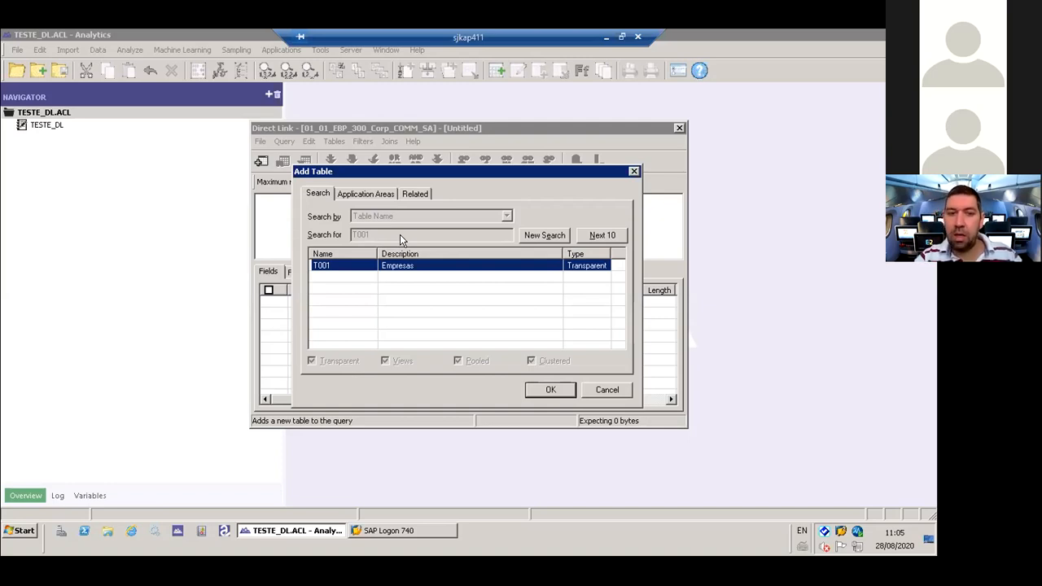
# - Run a new search for table T001 and add the table to the query
pyautogui.click(544, 236)
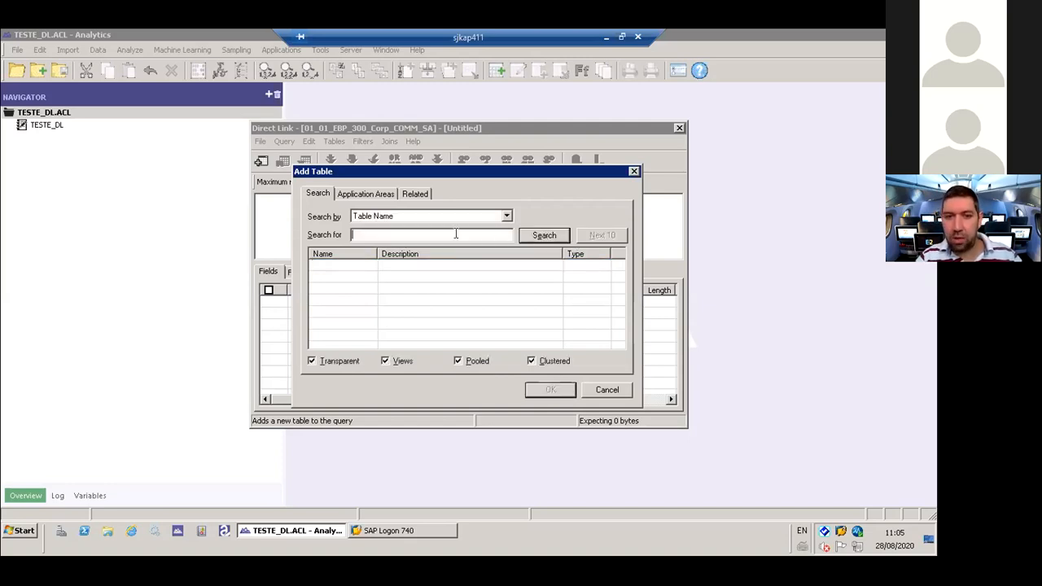
pyautogui.write('T001')
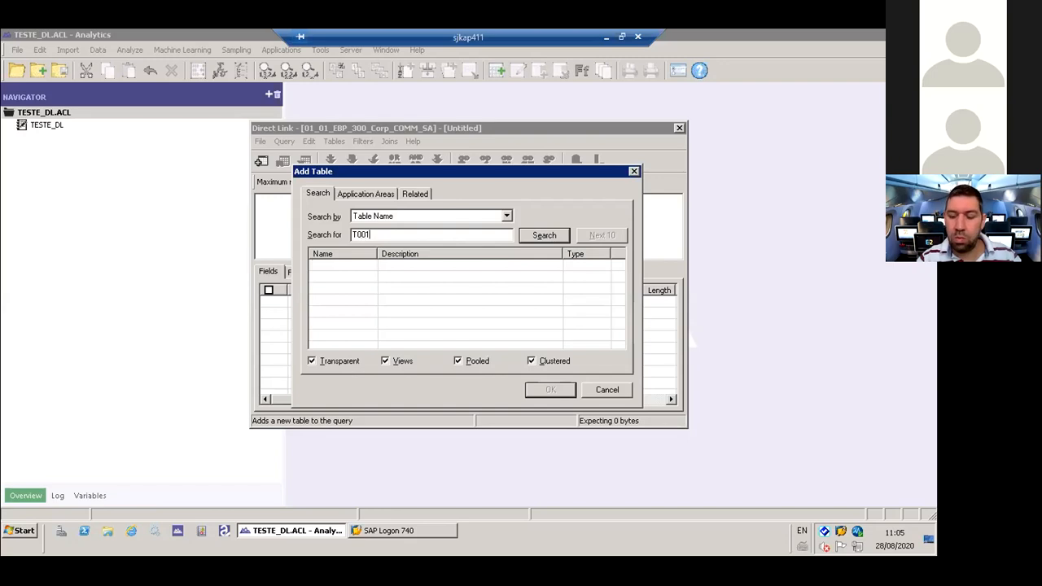
pyautogui.press('Return')
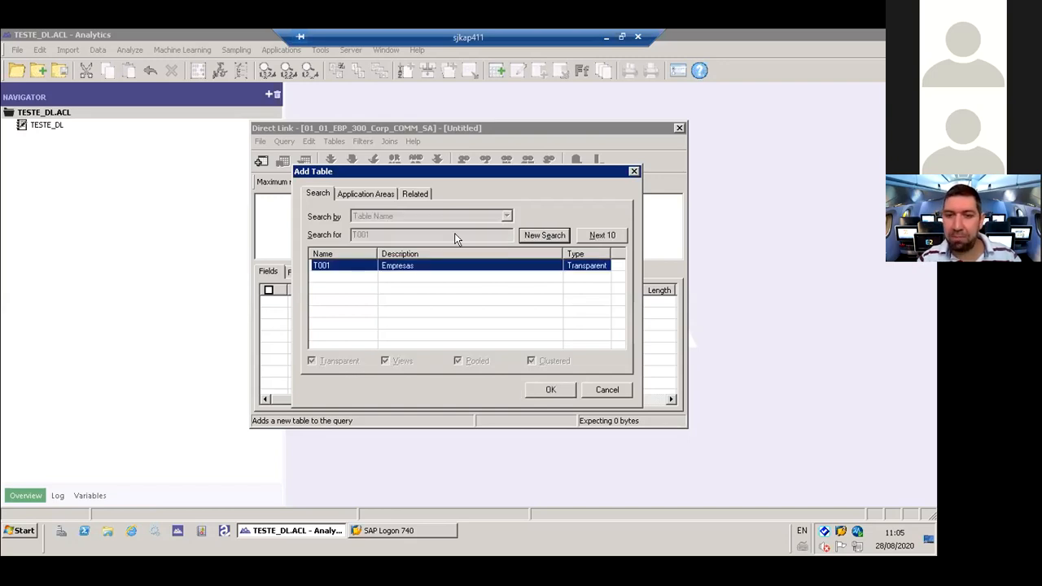
pyautogui.click(551, 390)
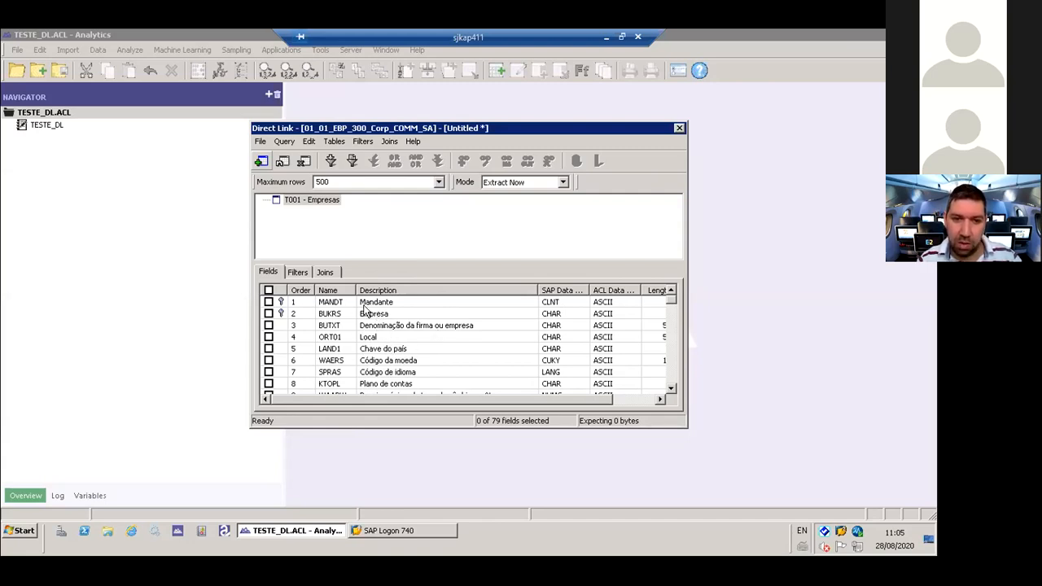
# - Select all fields of table T001, and close the query without saving its modifications
pyautogui.click(268, 290)
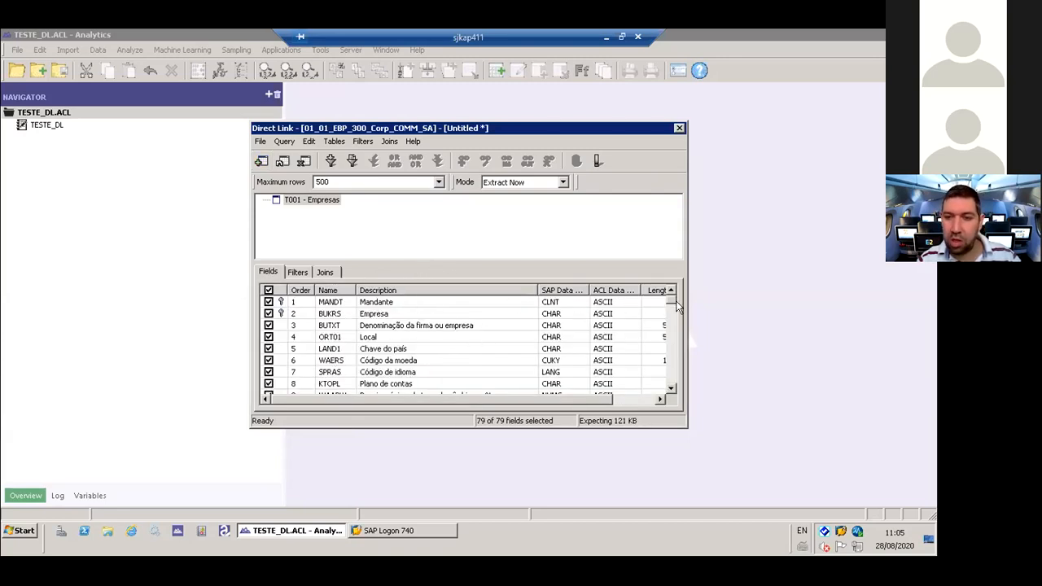
pyautogui.moveTo(671, 303)
pyautogui.mouseDown()
pyautogui.moveTo(670, 383)
pyautogui.moveTo(671, 287)
pyautogui.mouseUp()
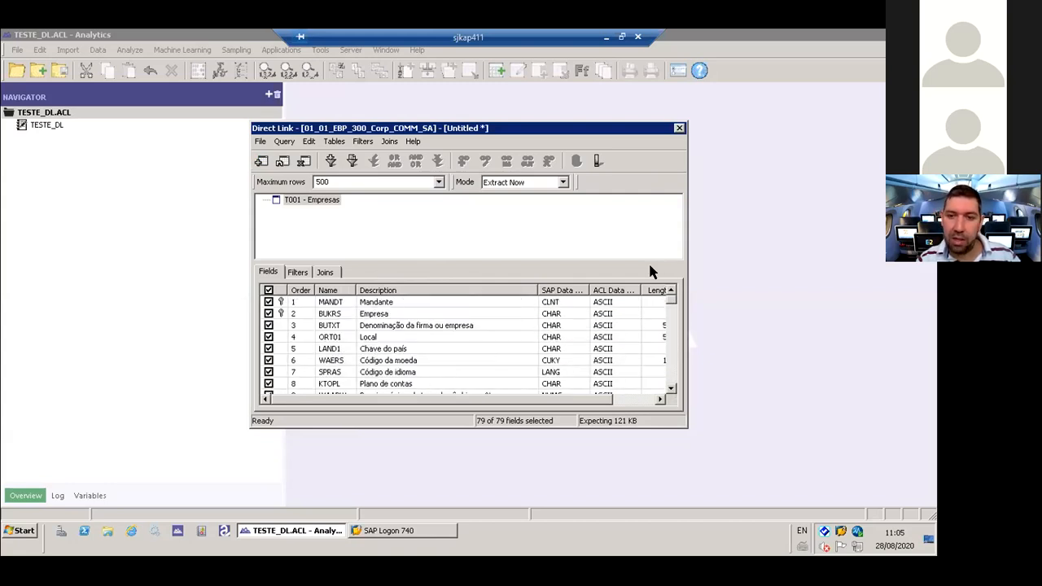
pyautogui.click(679, 128)
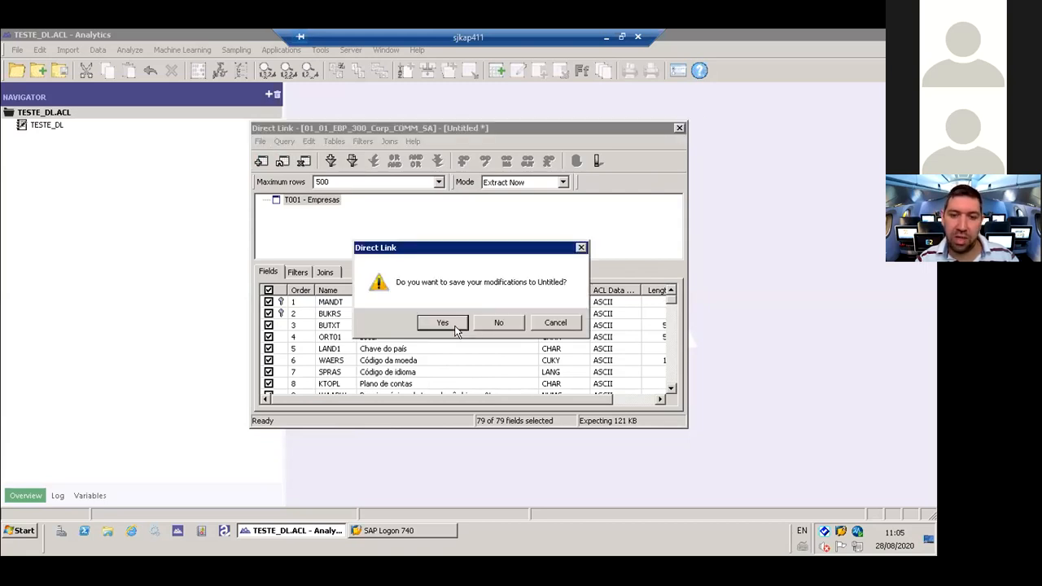
pyautogui.click(497, 322)
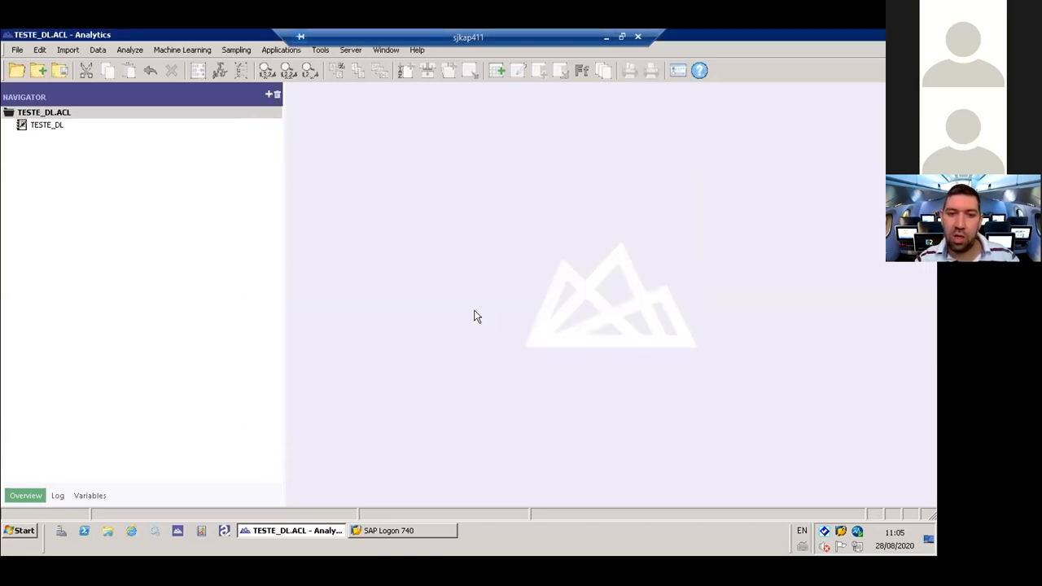
# - Create an SAP query on 01_01_EBP_300_Corp_COMM_SA and close it without adding any table
pyautogui.click(76, 49)
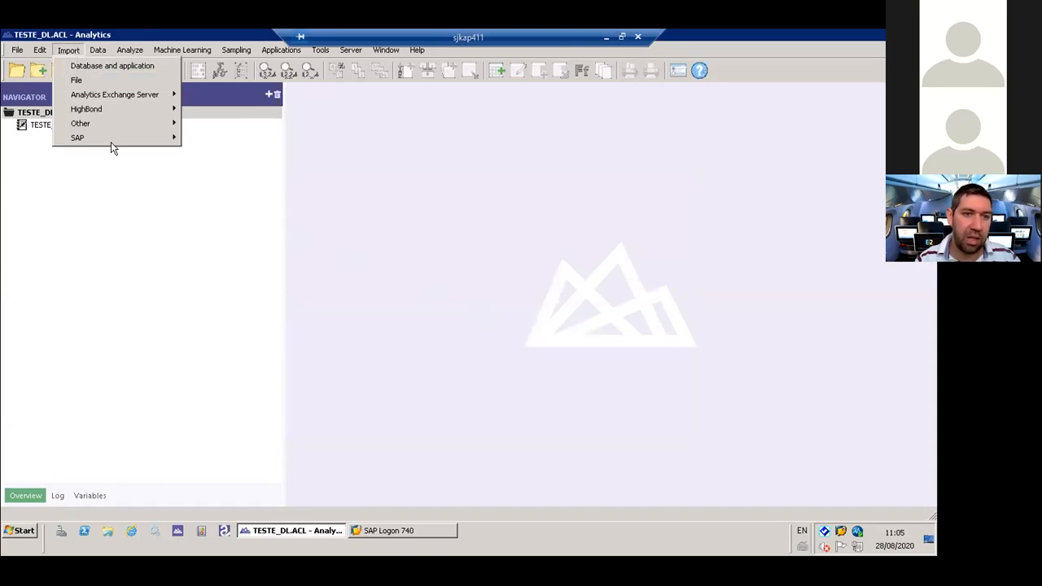
pyautogui.moveTo(121, 139)
pyautogui.click(232, 140)
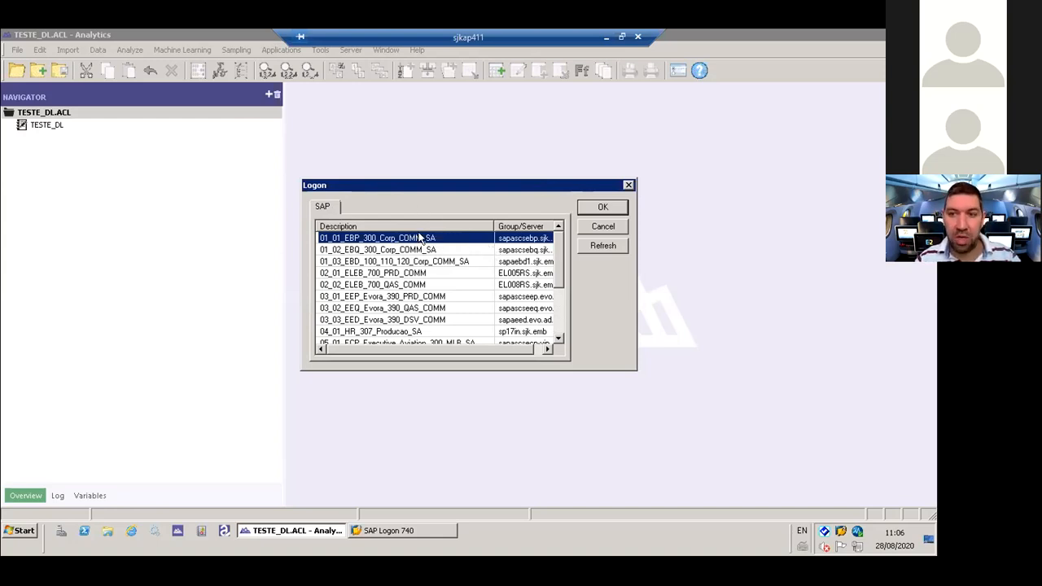
pyautogui.click(603, 208)
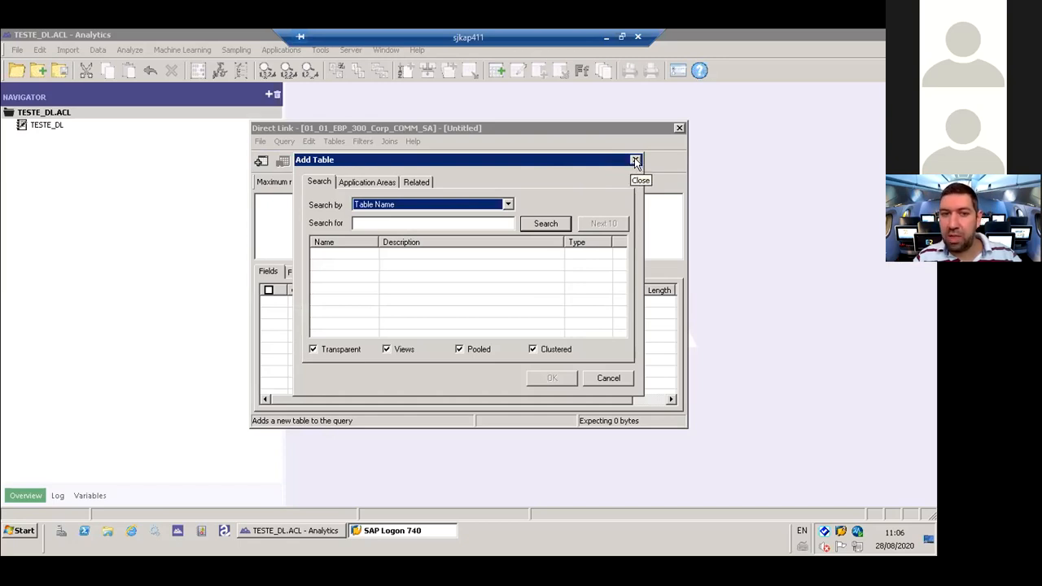
pyautogui.click(636, 160)
pyautogui.click(678, 128)
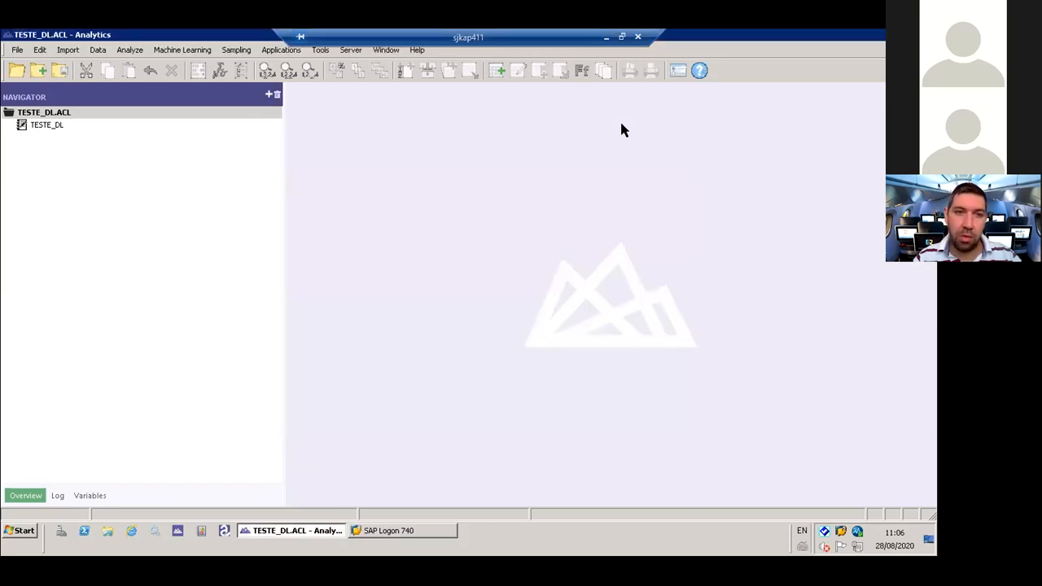
# - Start another SAP query on the 01_02_EBQ_300_Corp_COMM_SA system and move its logon dialog aside to uncover the system list
pyautogui.click(68, 50)
pyautogui.moveTo(122, 141)
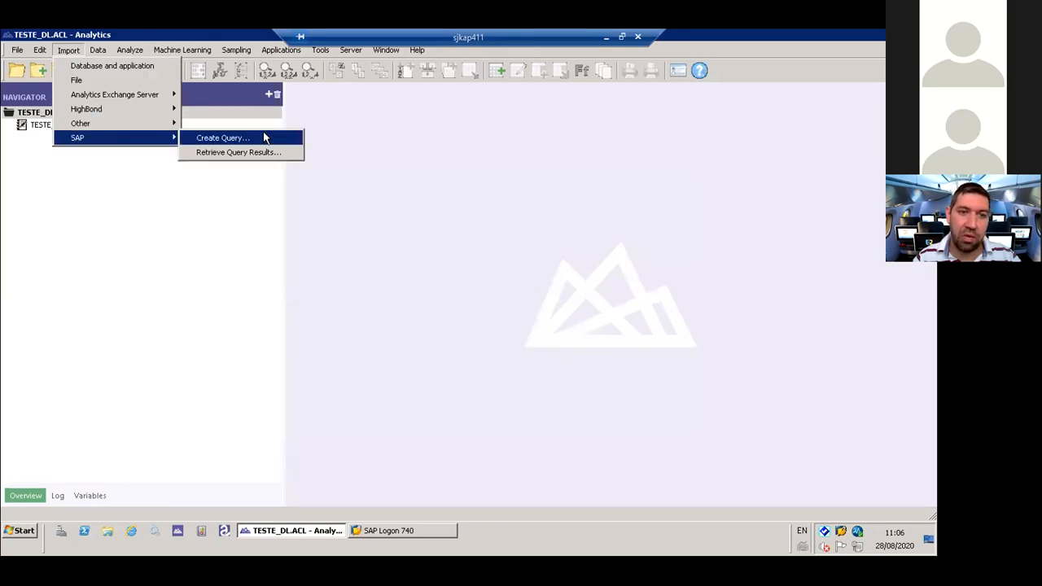
pyautogui.click(262, 138)
pyautogui.click(383, 250)
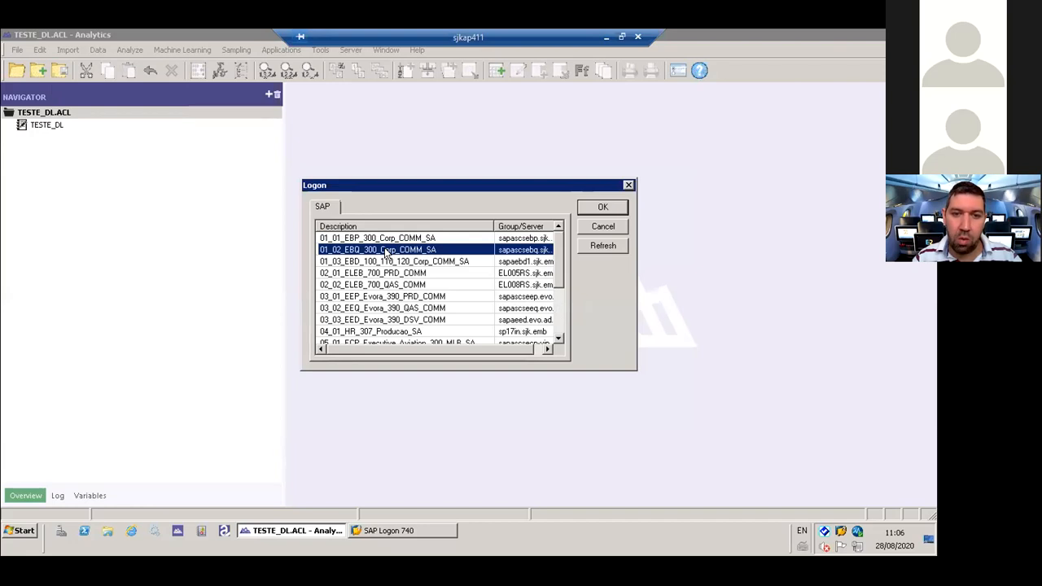
pyautogui.doubleClick(386, 250)
pyautogui.moveTo(437, 226); pyautogui.dragTo(528, 224)
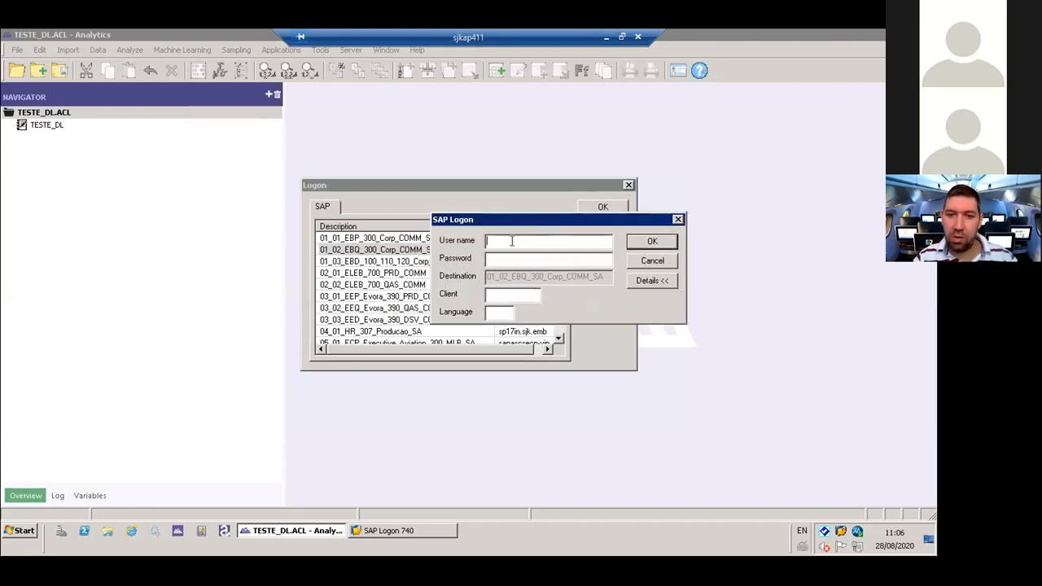
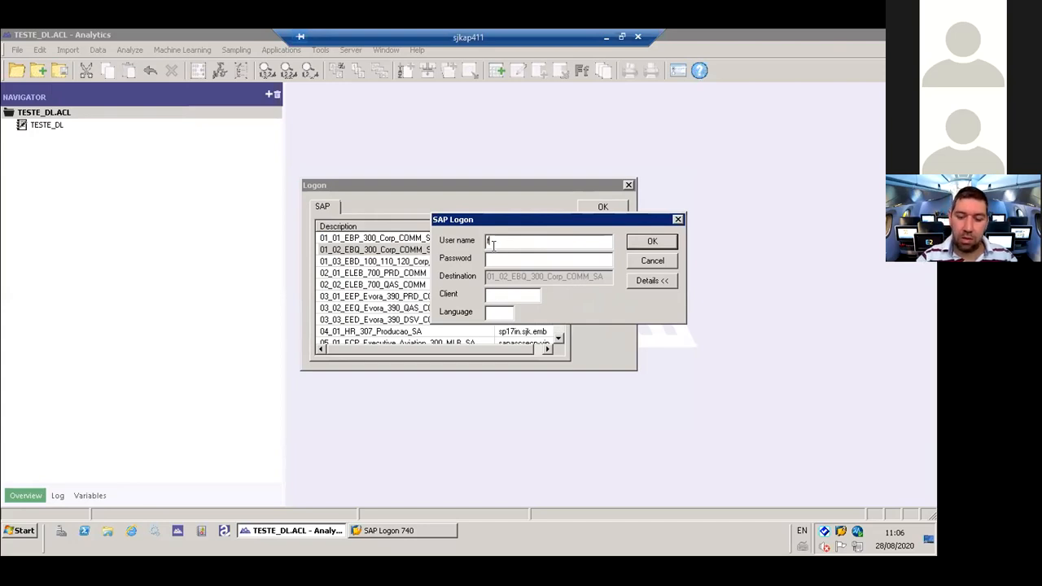
# - Enter the user name, the password and client 300 in the SAP logon for 01_02_EBQ_300_Corp_COMM_SA
pyautogui.press('Tab')
pyautogui.write('••')
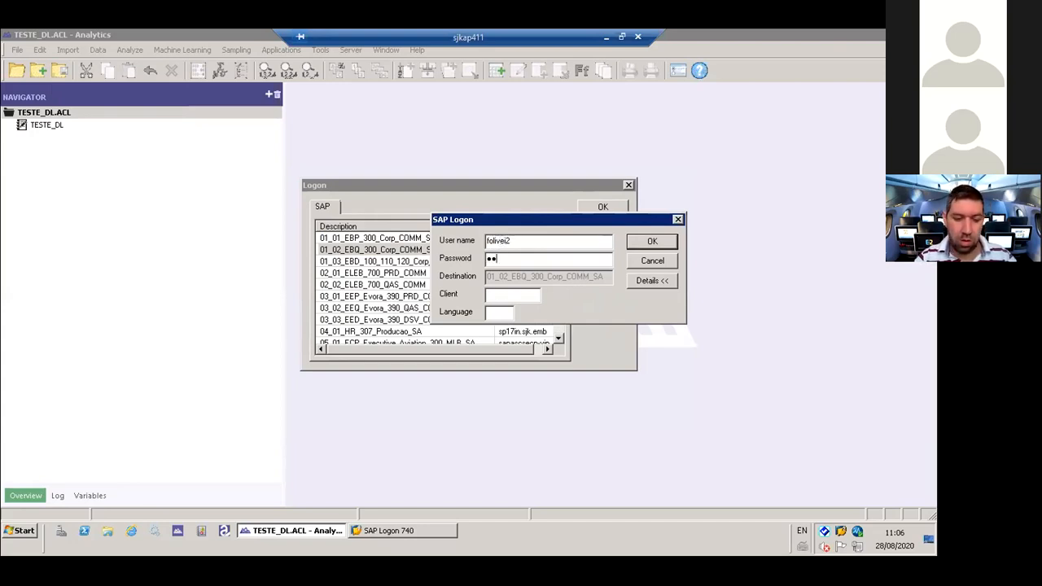
pyautogui.write('••••••')
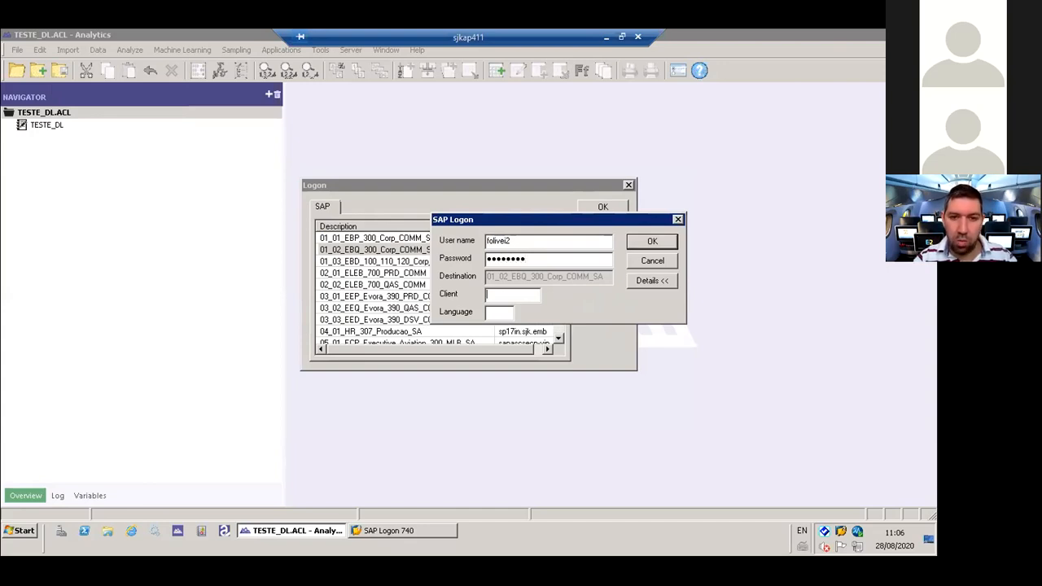
pyautogui.write('300')
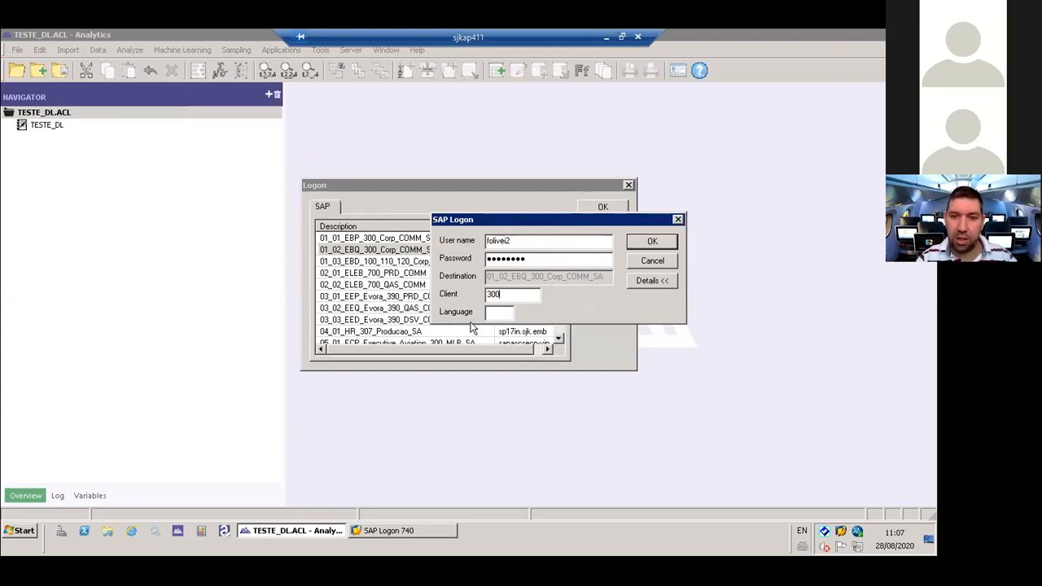
# - Try the language codes EN and PT in the logon, ending on PT, and cancel the logon
pyautogui.click(493, 310)
pyautogui.write('EN')
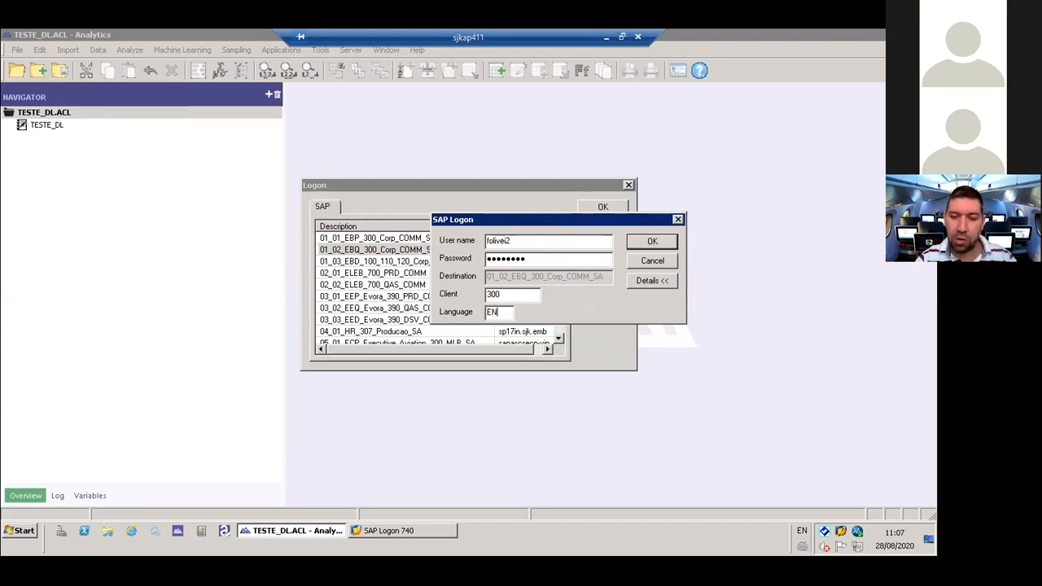
pyautogui.press('BackSpace')
pyautogui.press('BackSpace')
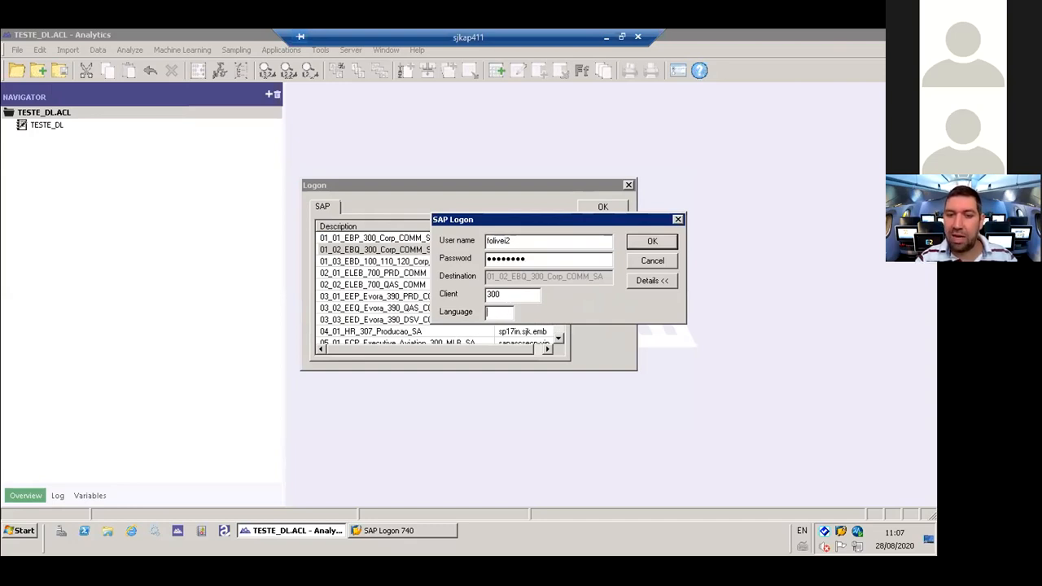
pyautogui.write('PT')
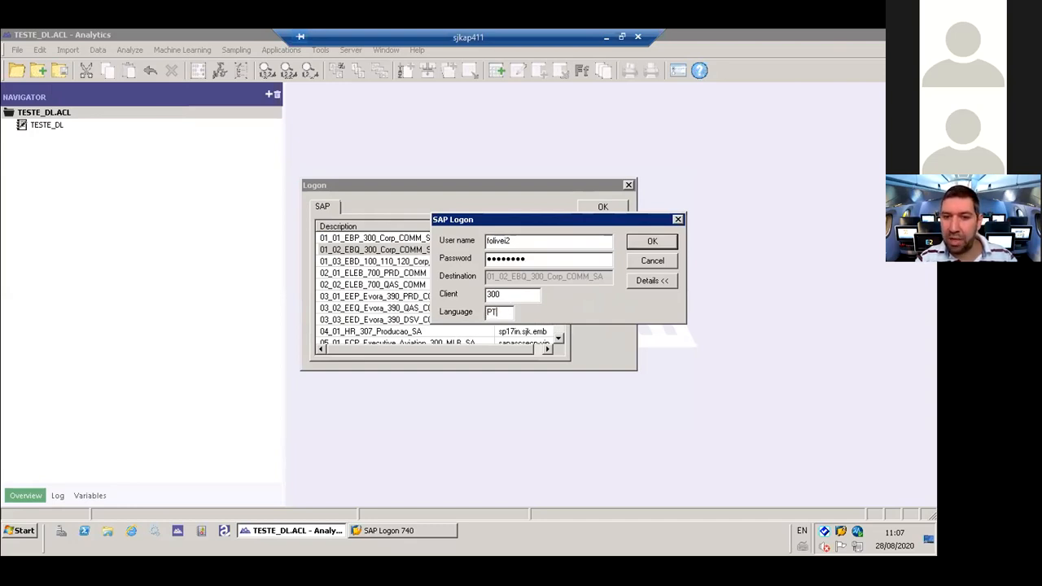
pyautogui.press('BackSpace')
pyautogui.press('BackSpace')
pyautogui.write('EN')
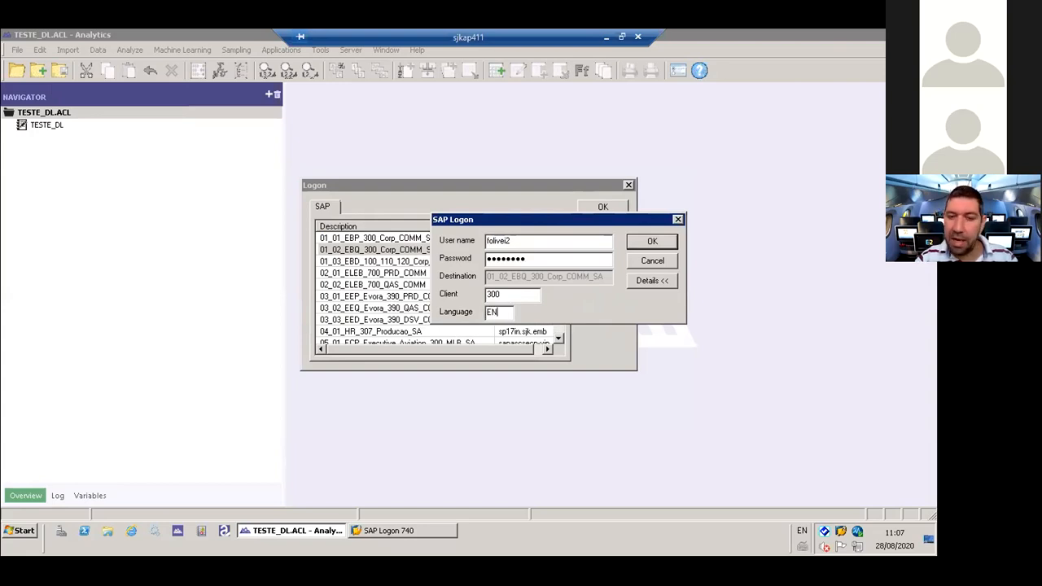
pyautogui.press('BackSpace')
pyautogui.press('BackSpace')
pyautogui.write('PT')
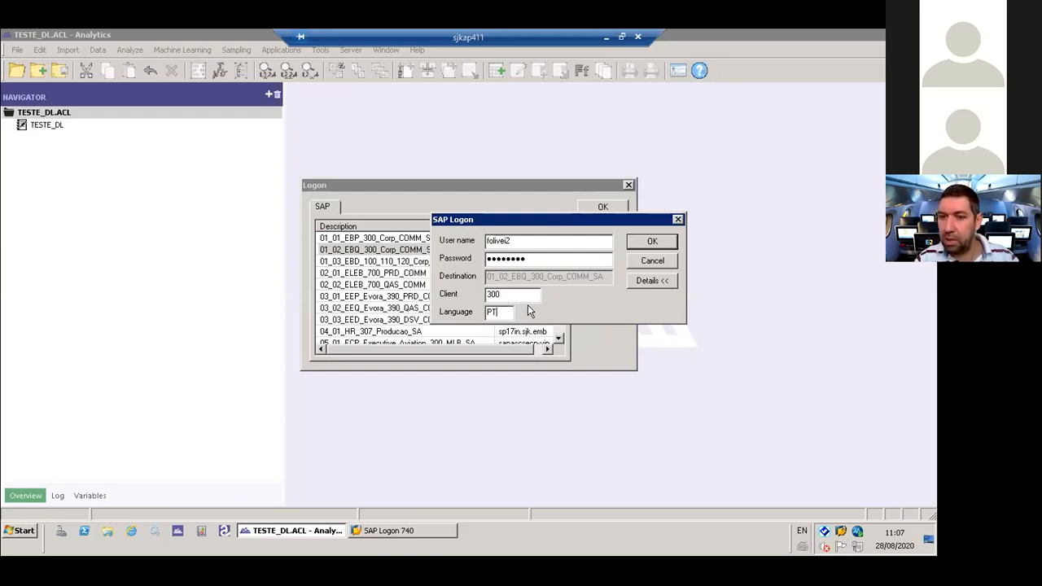
pyautogui.click(662, 262)
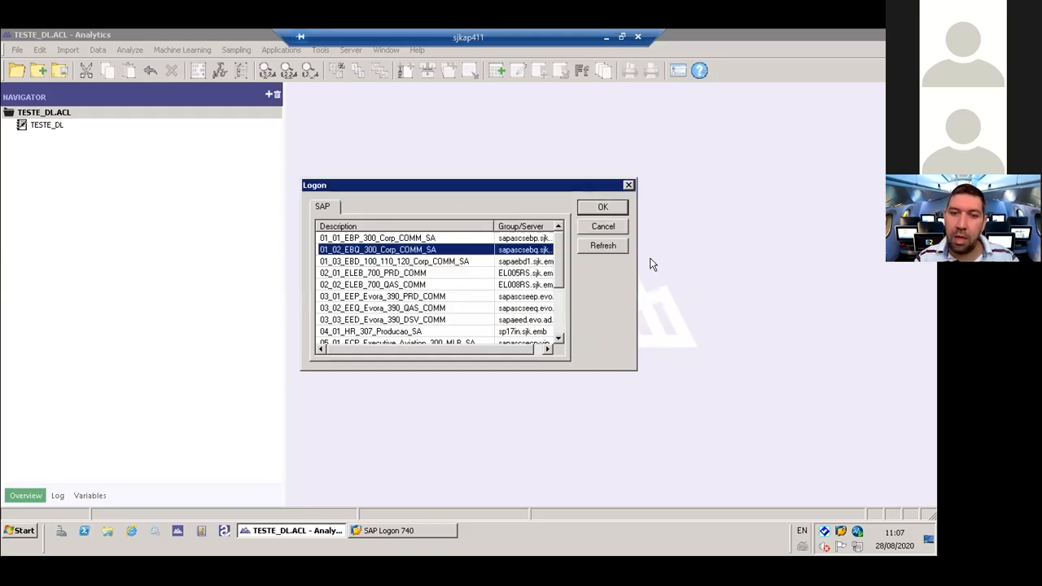
# - Start the query on 01_01_EBP_300_Corp_COMM_SA instead, search by table name for T001 and add that table
pyautogui.click(428, 237)
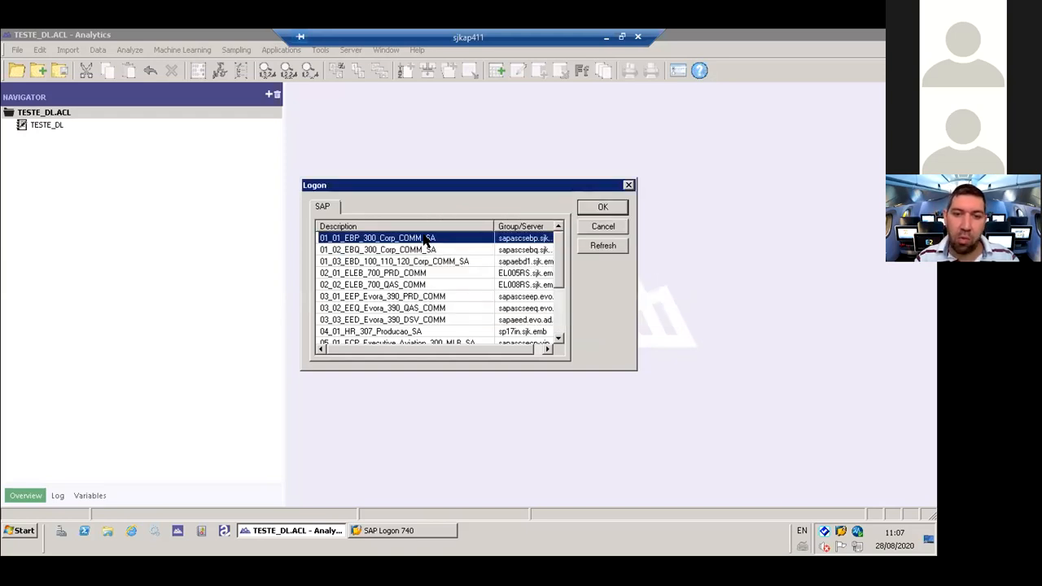
pyautogui.click(594, 205)
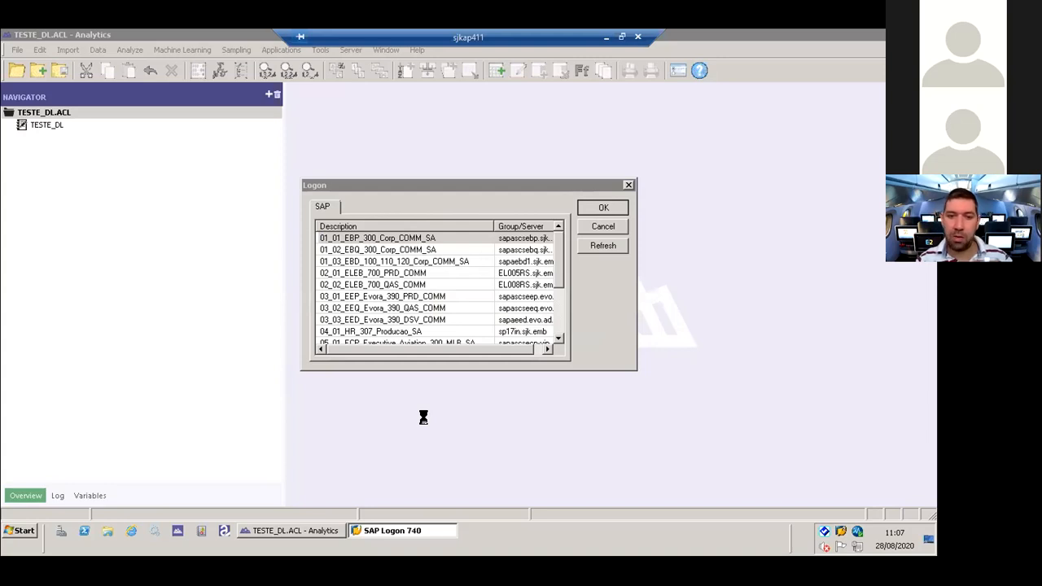
pyautogui.click(391, 222)
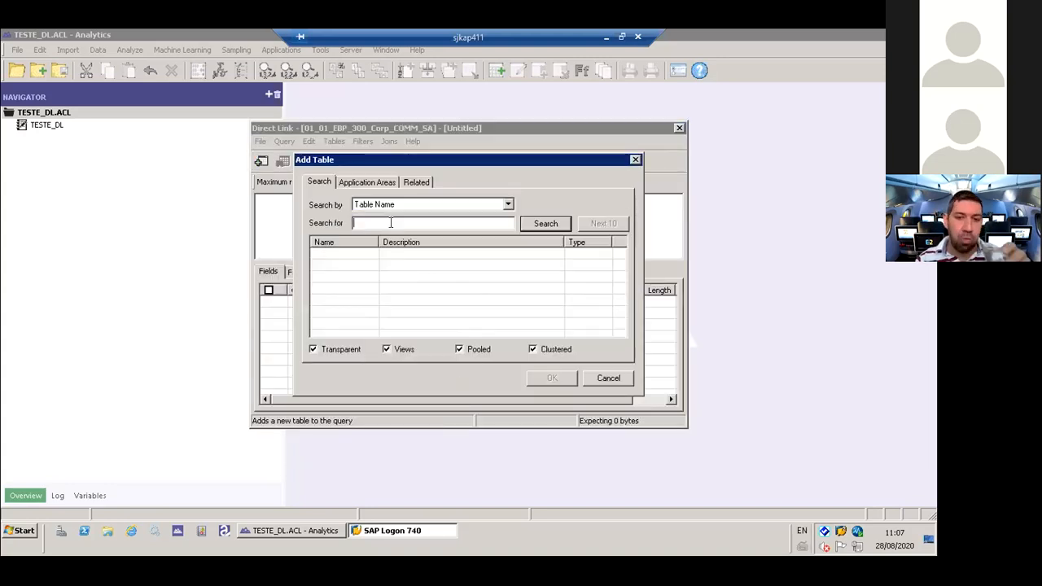
pyautogui.write('T001')
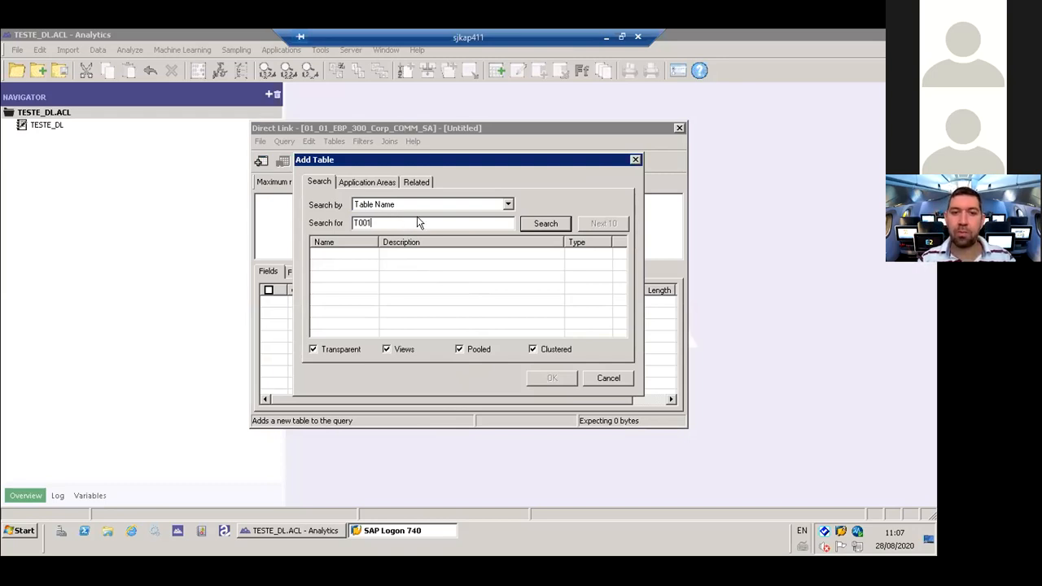
pyautogui.click(545, 225)
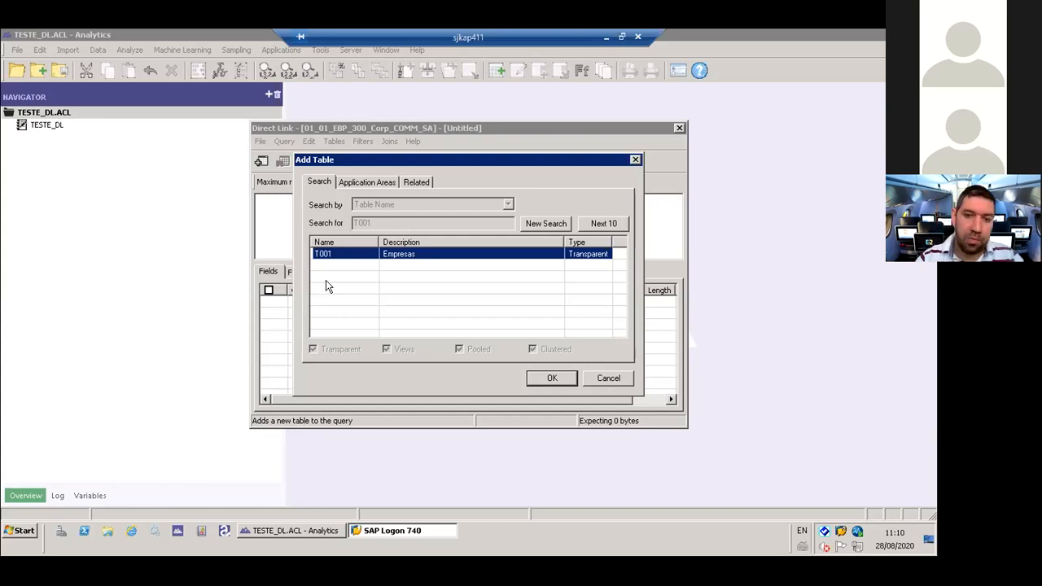
pyautogui.click(551, 378)
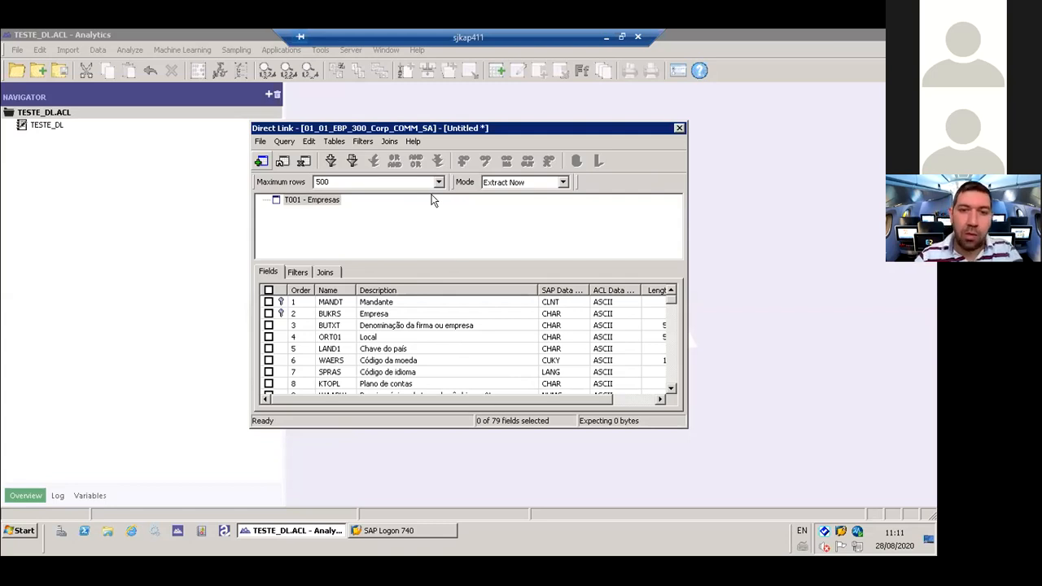
# - Check the version information of Direct Link
pyautogui.click(416, 143)
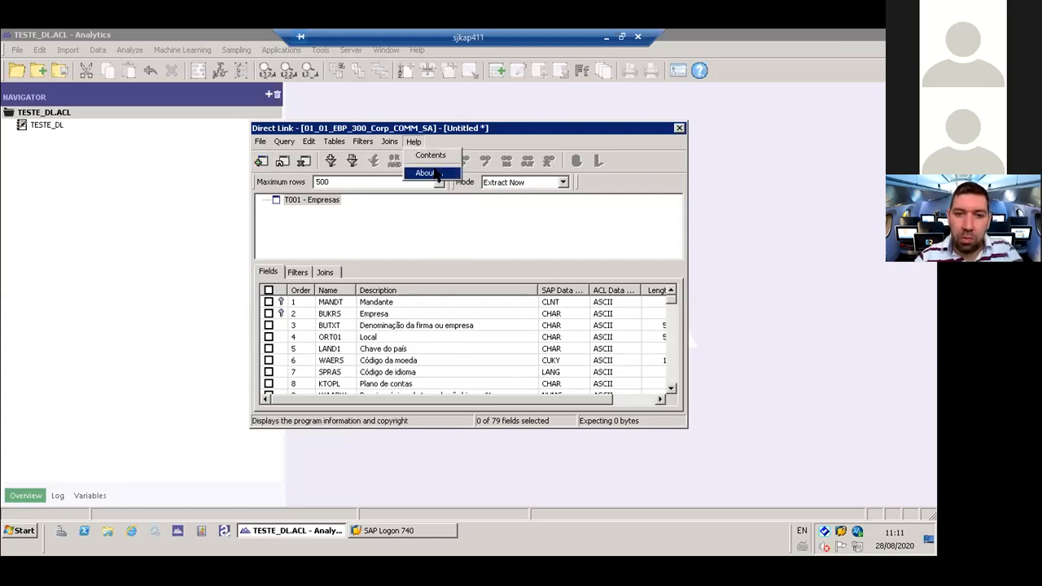
pyautogui.click(429, 172)
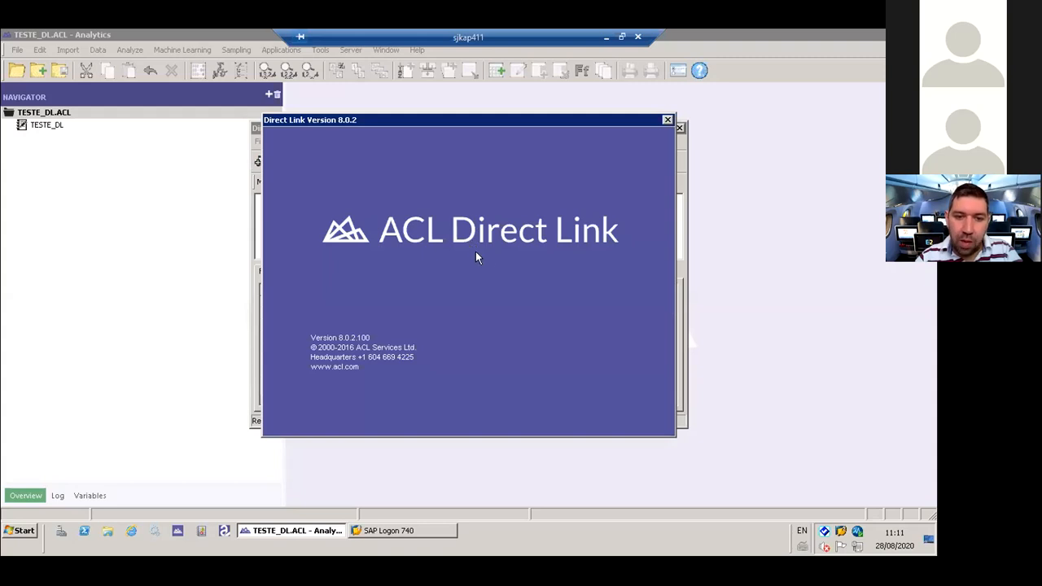
pyautogui.click(668, 119)
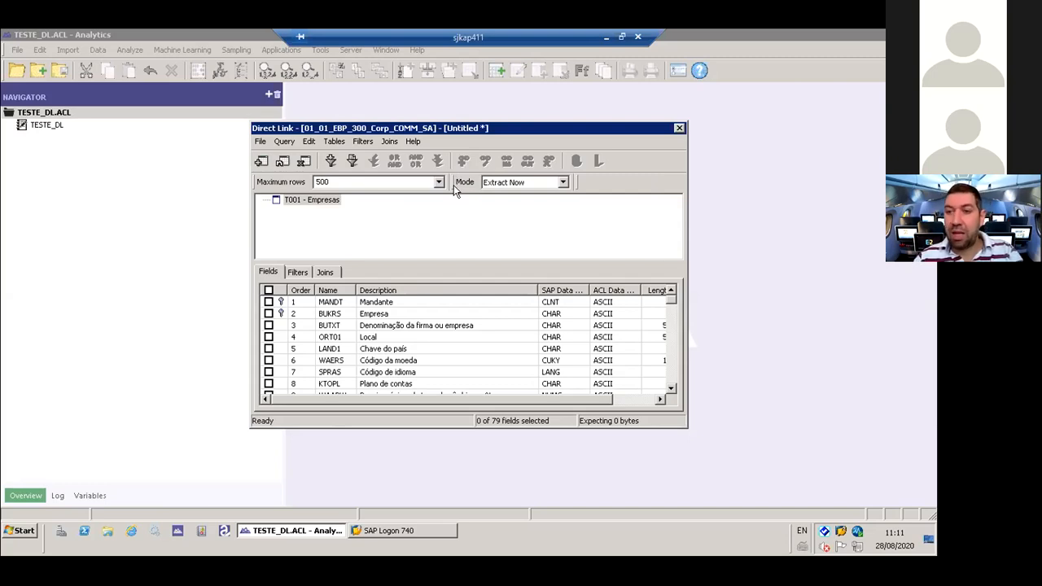
pyautogui.click(414, 142)
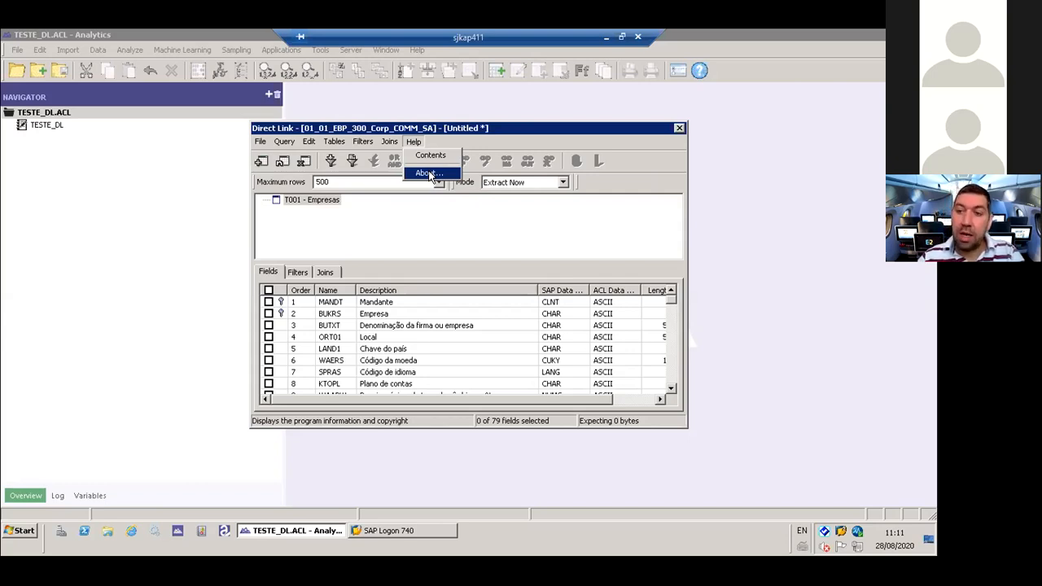
pyautogui.click(427, 174)
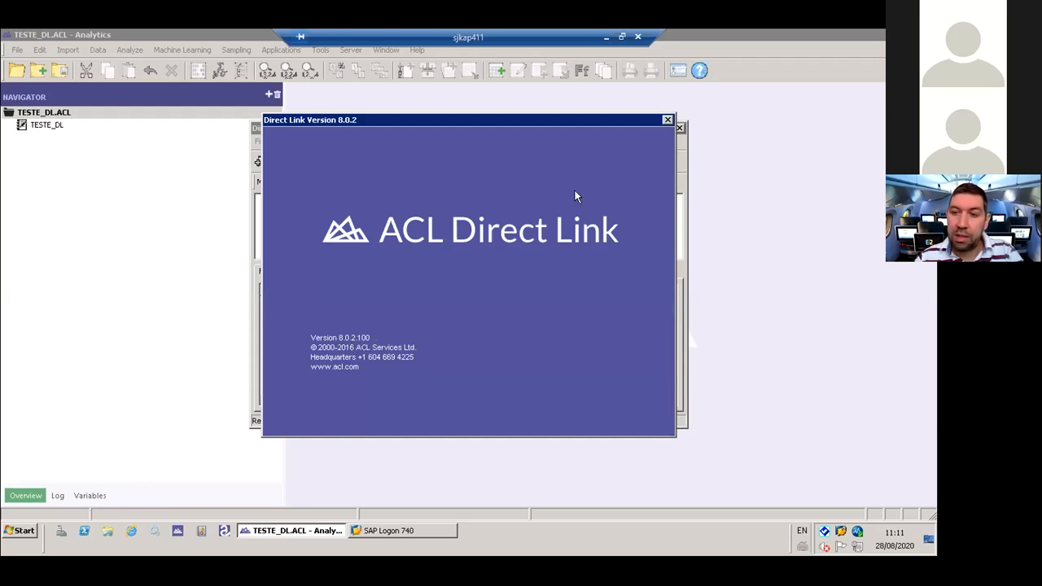
pyautogui.click(667, 121)
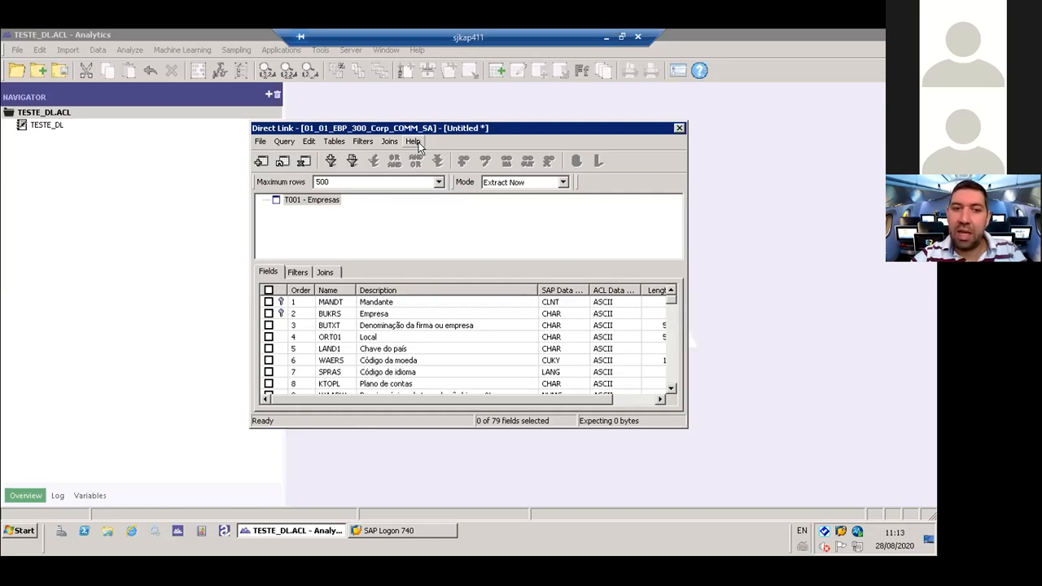
pyautogui.click(414, 142)
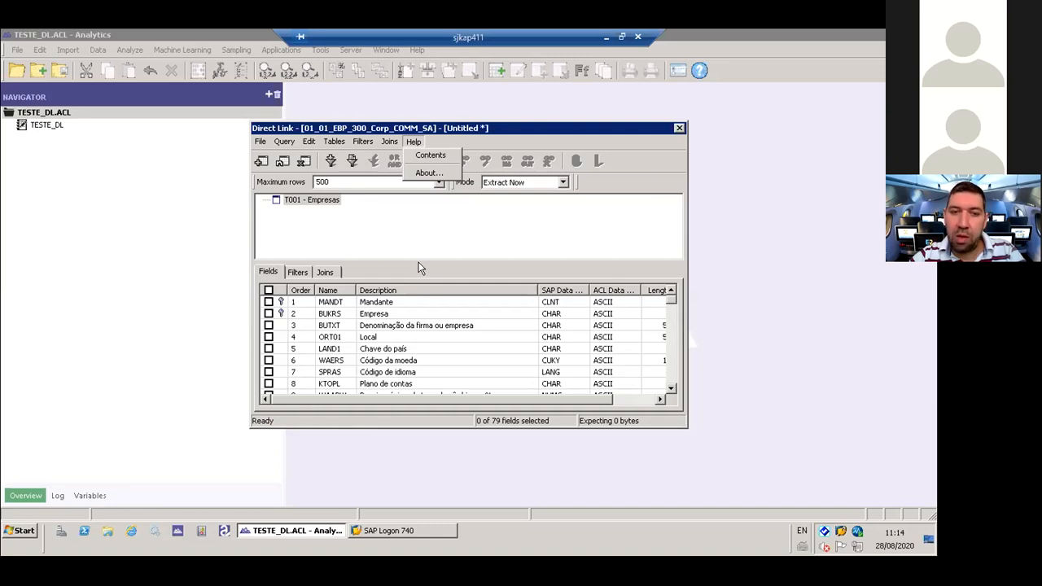
pyautogui.click(484, 145)
# - Show the current query in SQL format and close the view
pyautogui.click(284, 141)
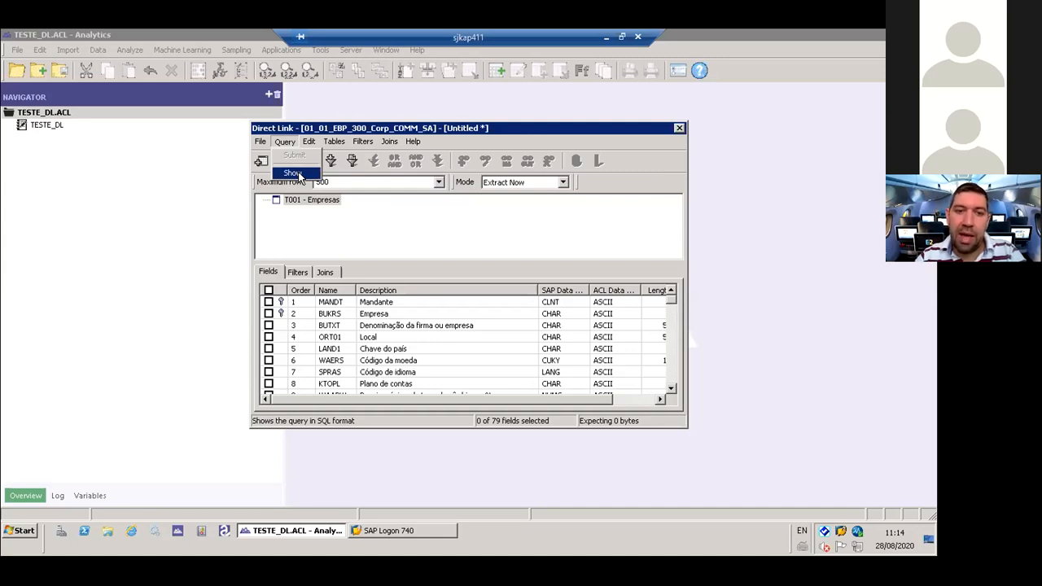
pyautogui.click(292, 174)
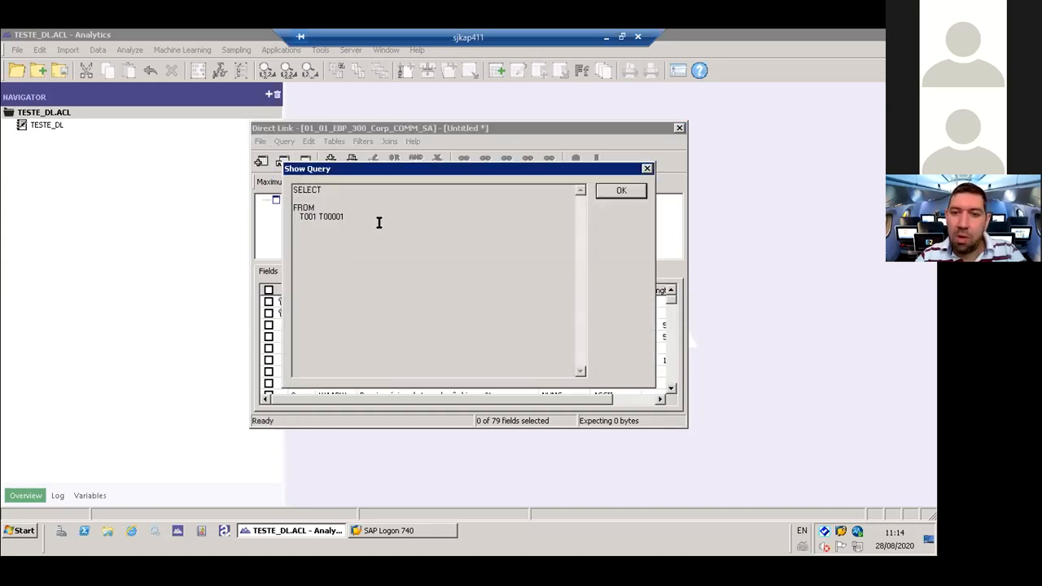
pyautogui.click(619, 191)
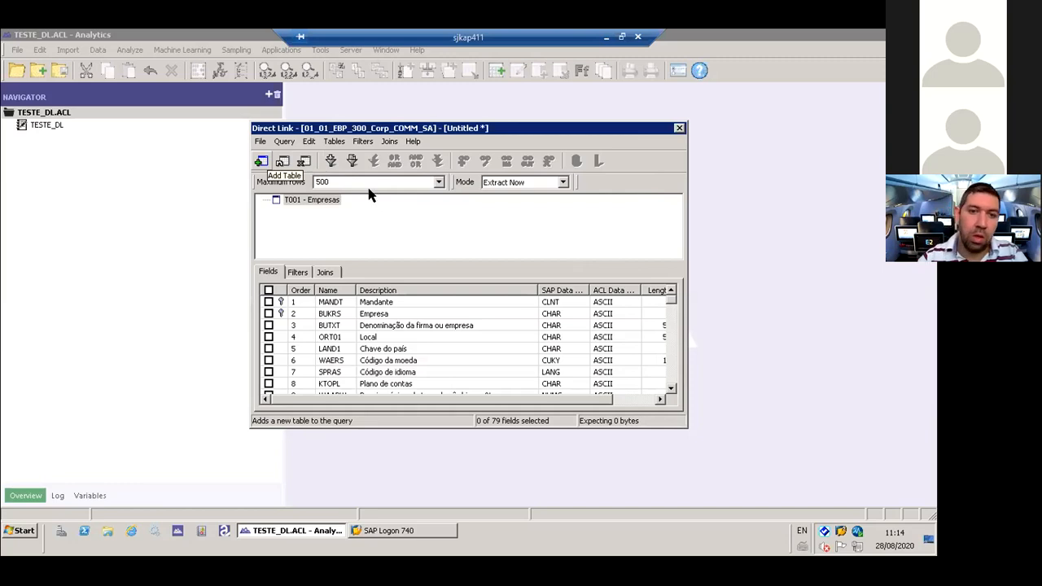
pyautogui.click(310, 141)
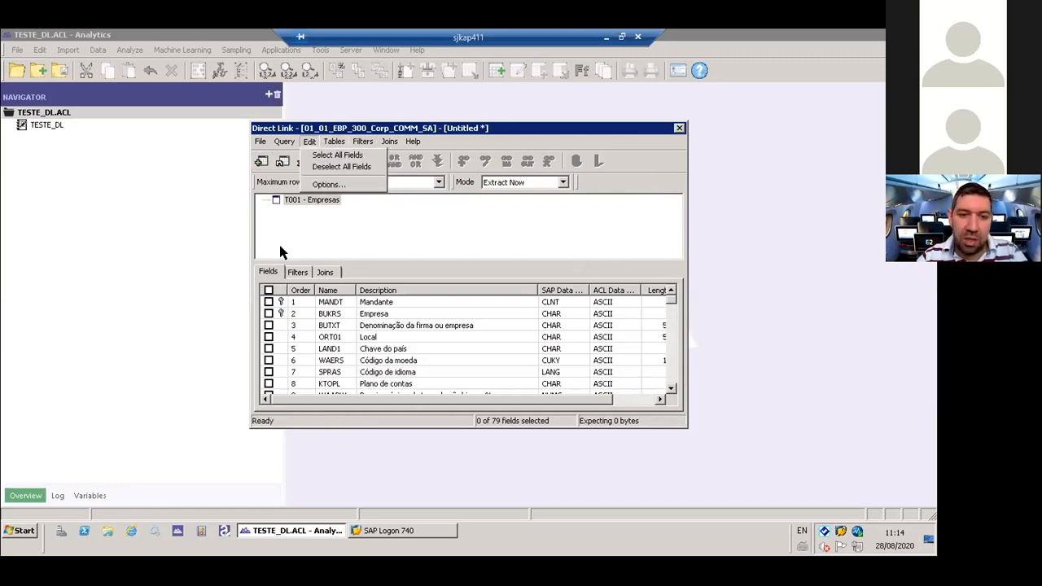
pyautogui.moveTo(334, 142)
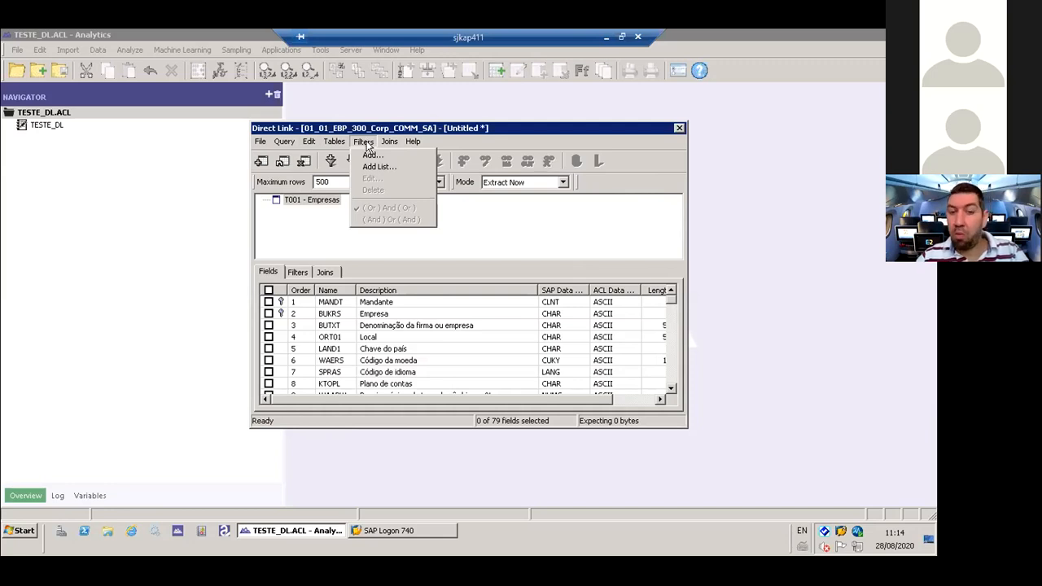
pyautogui.click(602, 160)
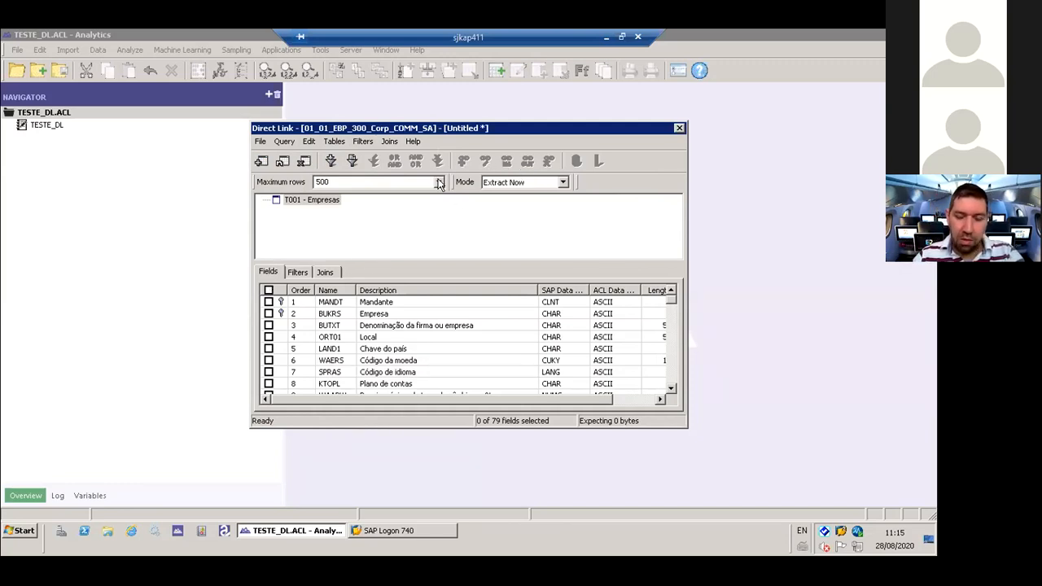
# - Select all fields of table T001 and set the query's maximum rows to All
pyautogui.click(268, 289)
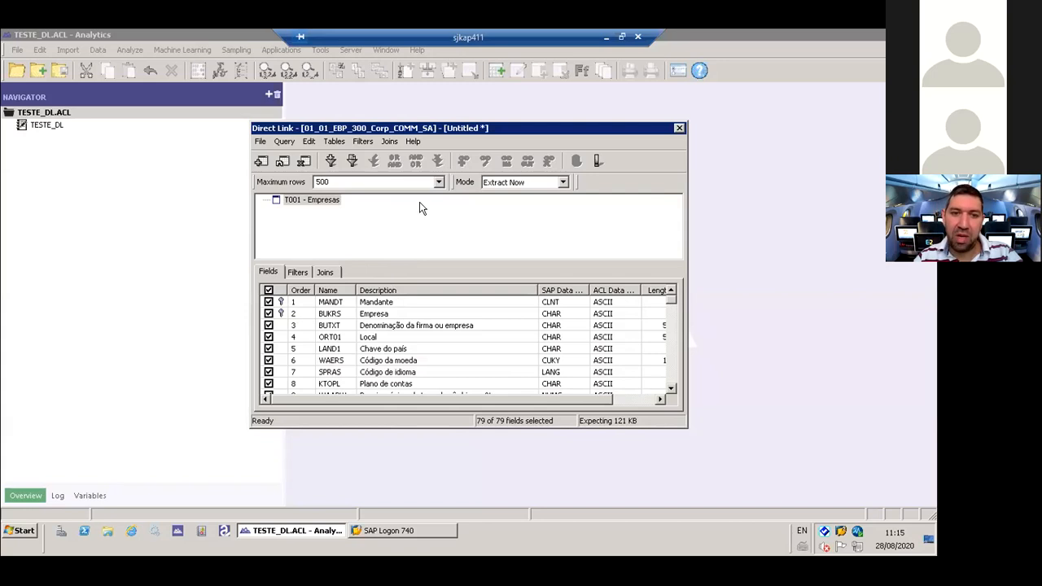
pyautogui.doubleClick(412, 182)
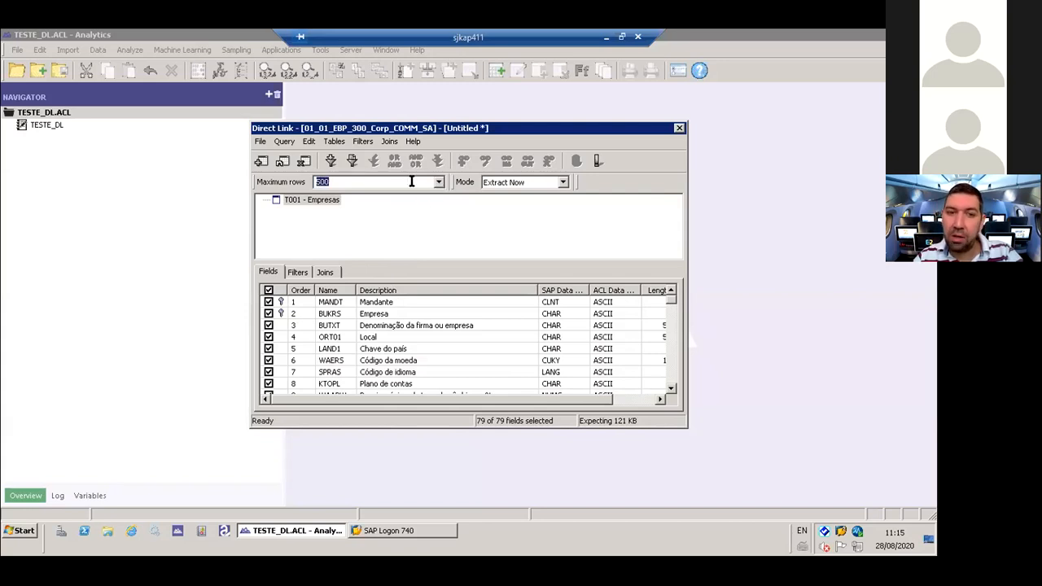
pyautogui.click(438, 182)
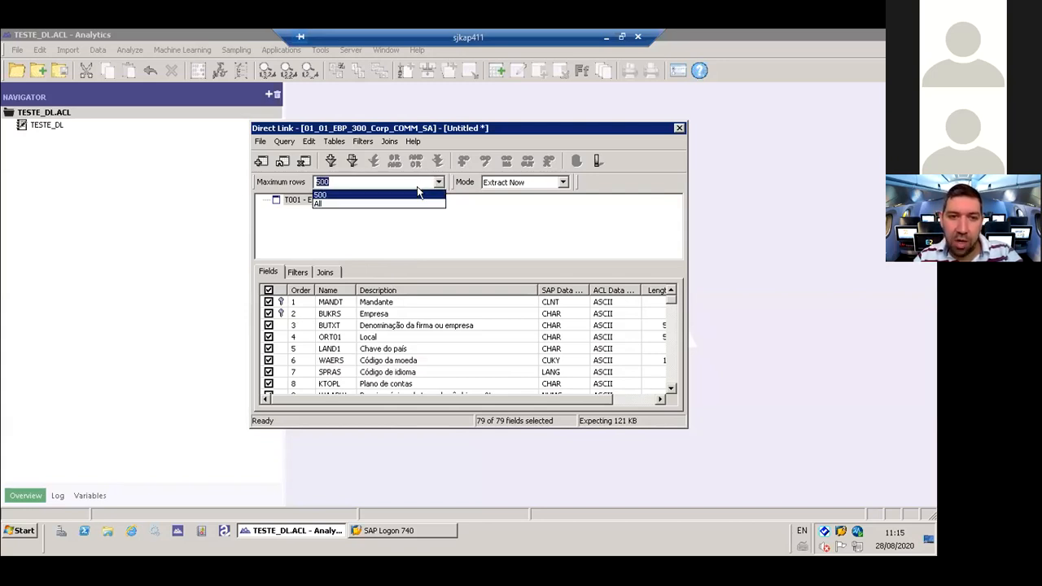
pyautogui.click(396, 203)
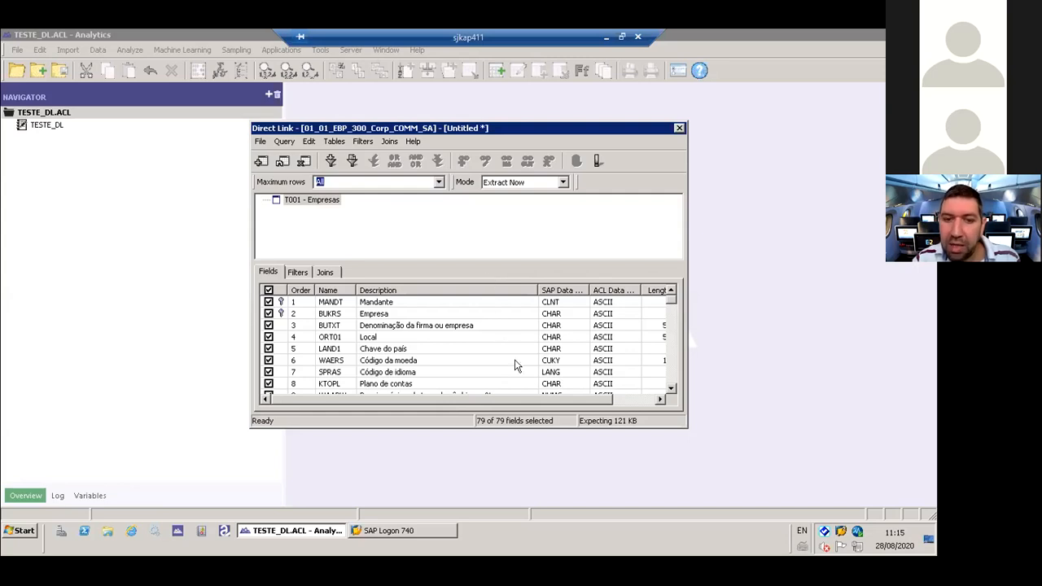
pyautogui.moveTo(671, 303)
pyautogui.mouseDown()
pyautogui.moveTo(671, 388)
pyautogui.moveTo(669, 283)
pyautogui.mouseUp()
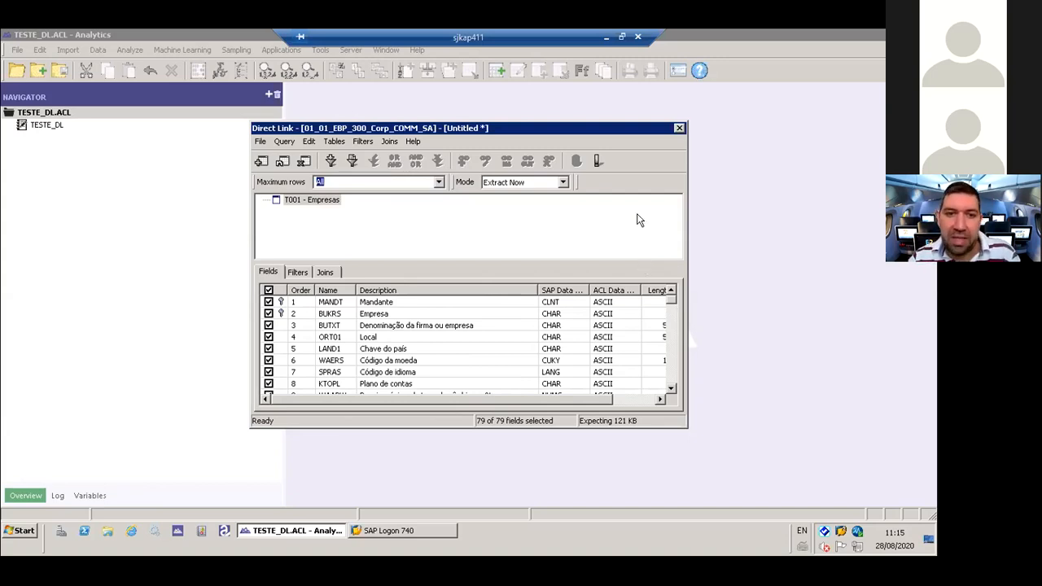
pyautogui.click(597, 163)
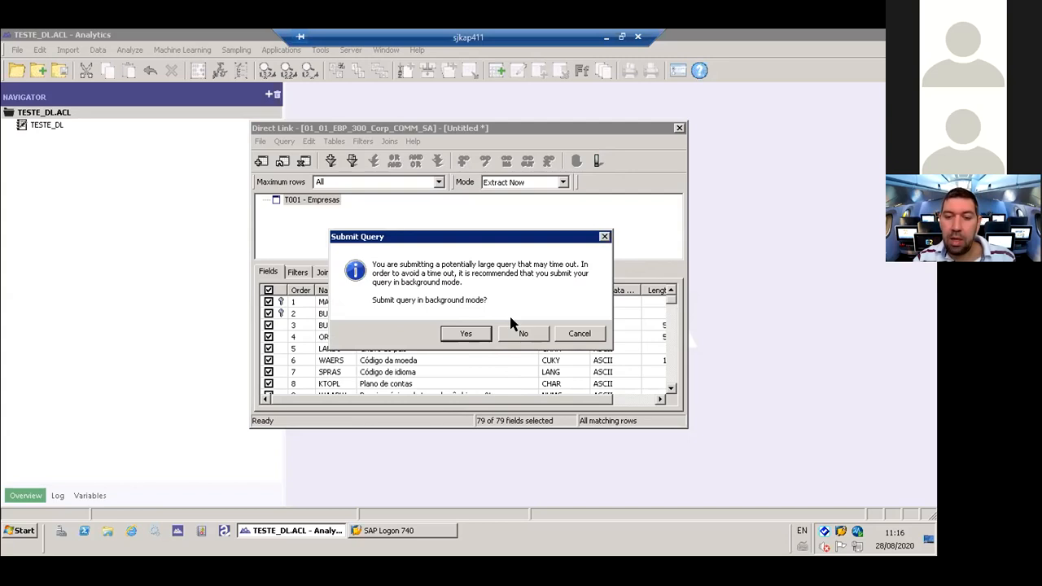
pyautogui.click(562, 335)
# - Set the query's mode to Scheduled and its start time on ago/28 to 11:20
pyautogui.click(505, 184)
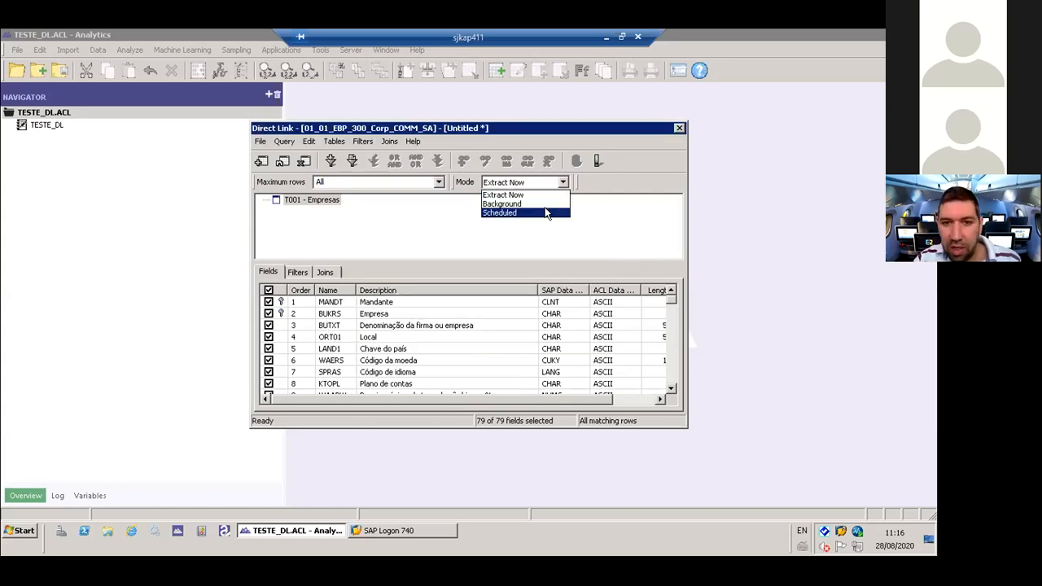
pyautogui.click(546, 212)
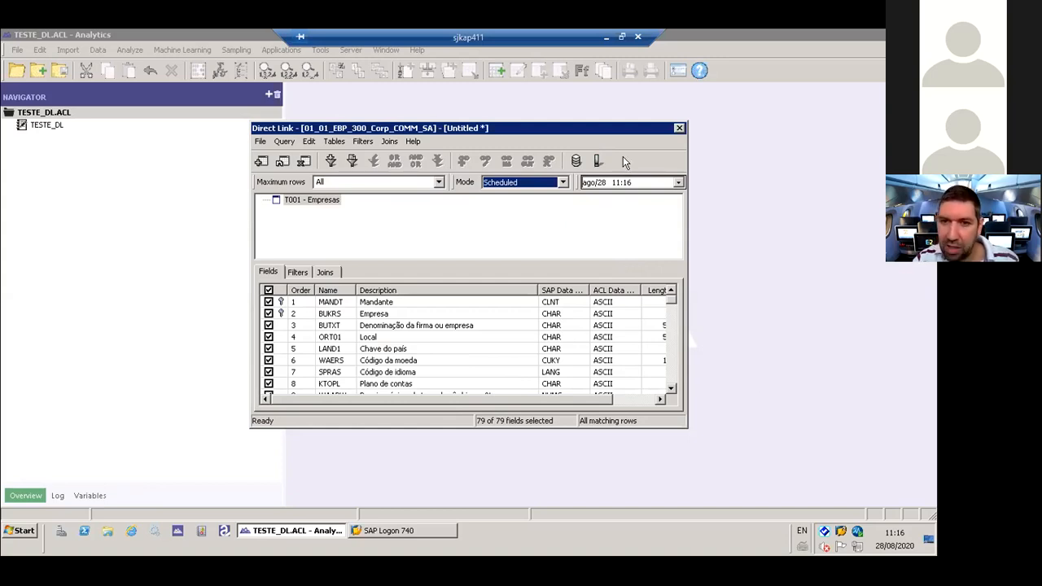
pyautogui.click(630, 184)
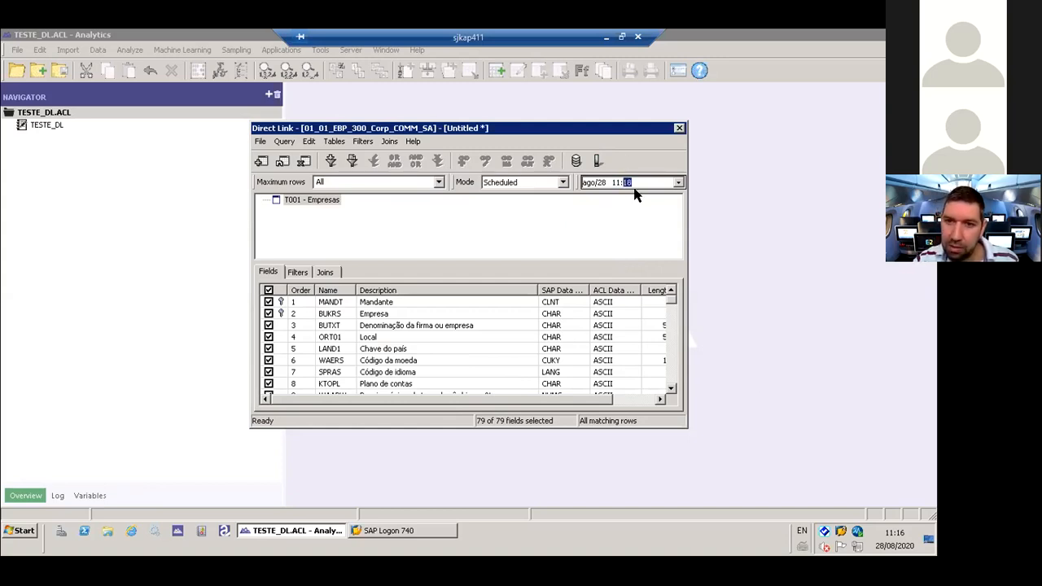
pyautogui.write('20')
pyautogui.press('Left')
pyautogui.press('Left')
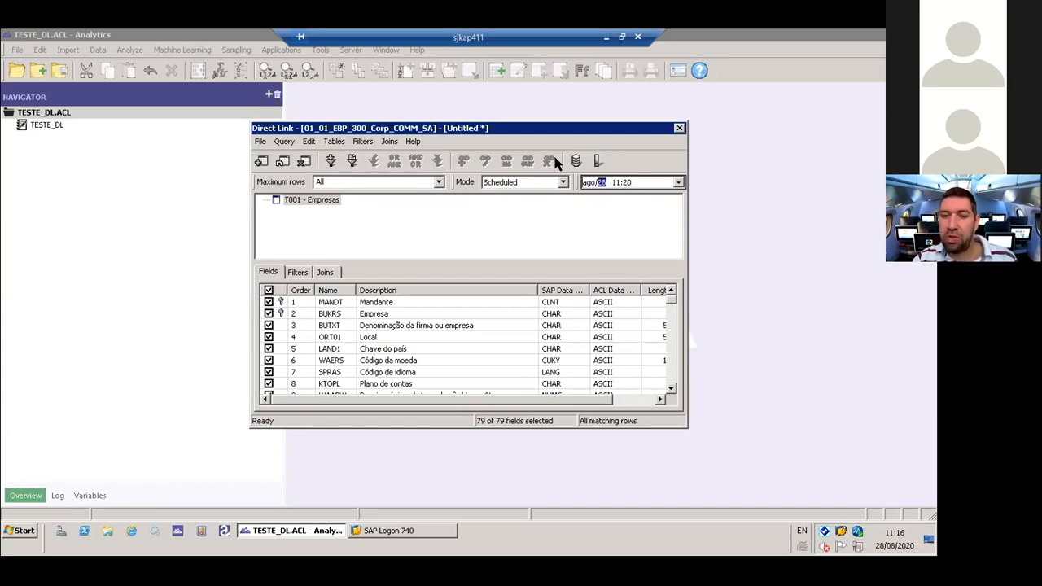
# - Switch the query's mode to Background, back to Scheduled, and to Background again
pyautogui.click(563, 182)
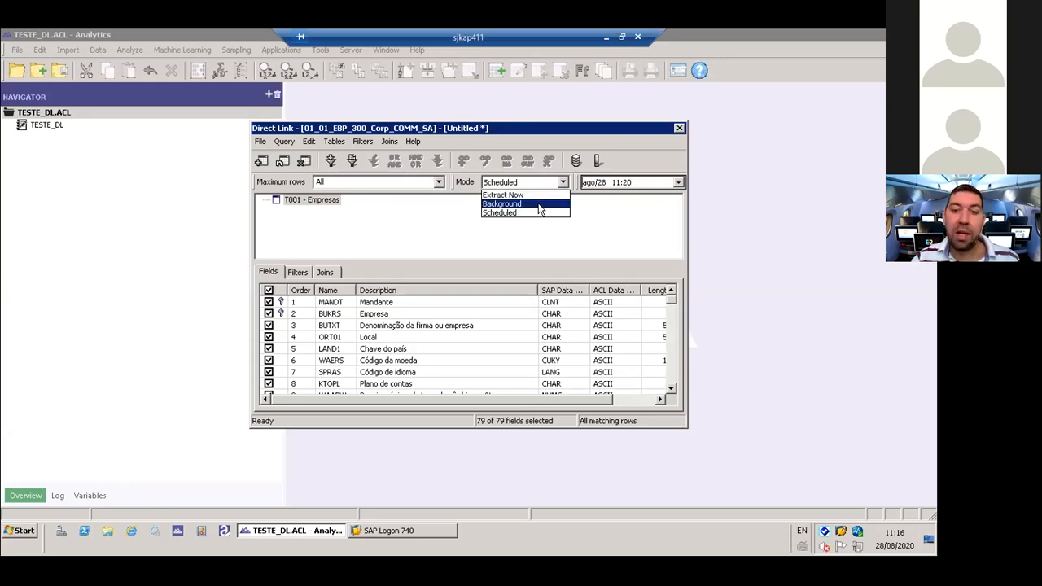
pyautogui.click(542, 204)
pyautogui.click(530, 184)
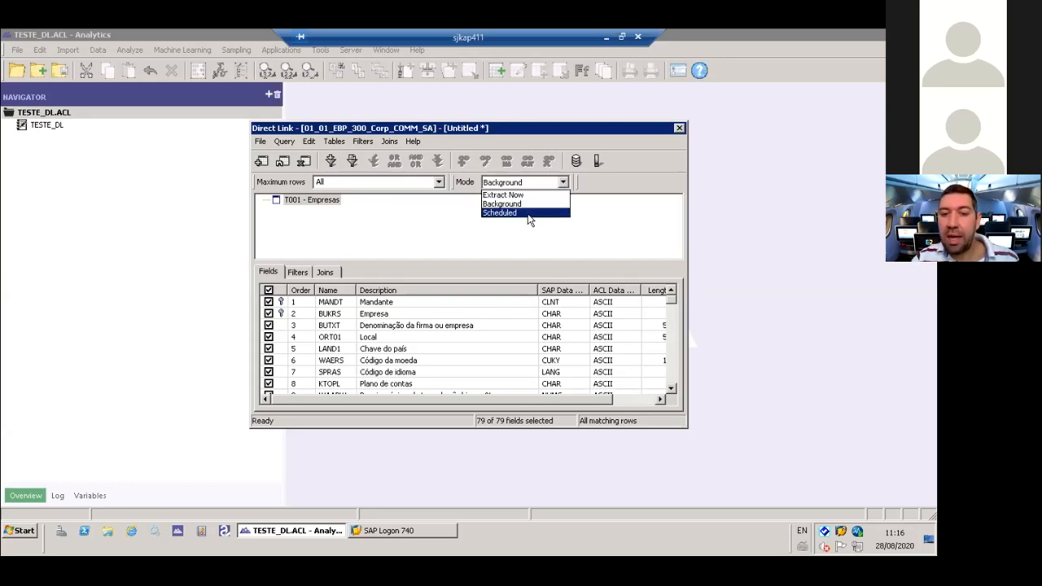
pyautogui.click(530, 215)
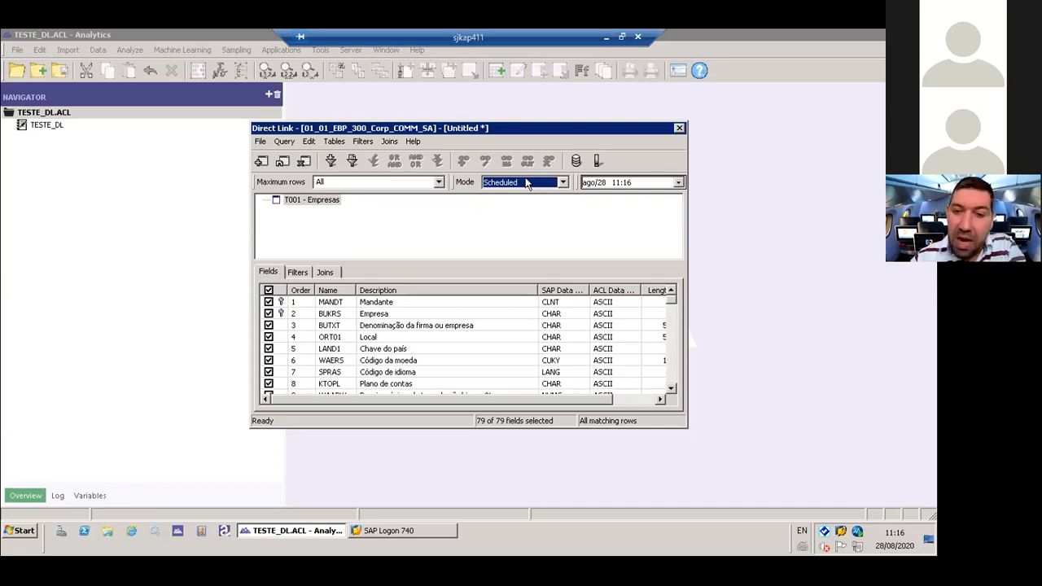
pyautogui.click(530, 184)
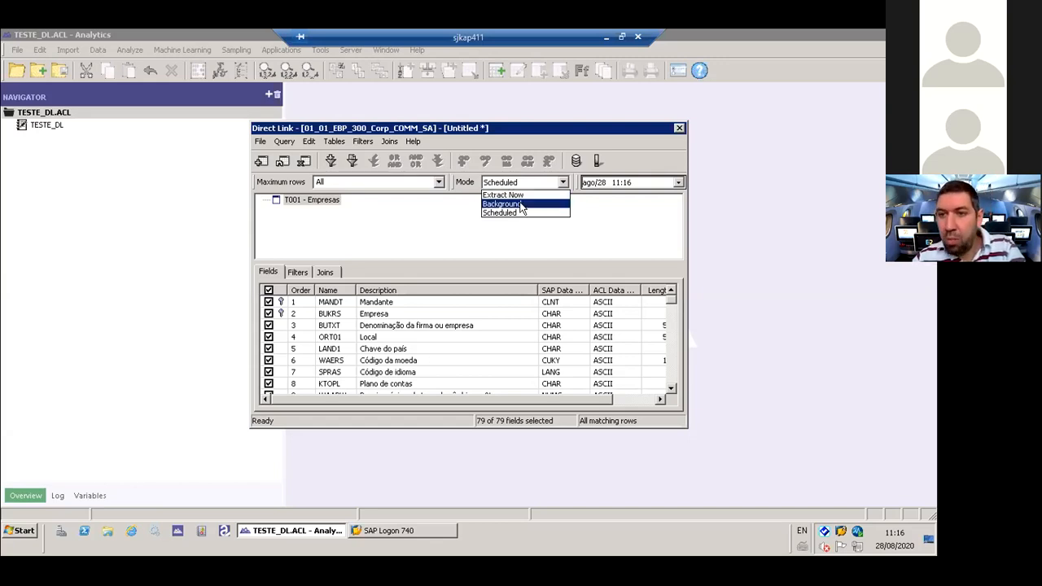
pyautogui.click(522, 205)
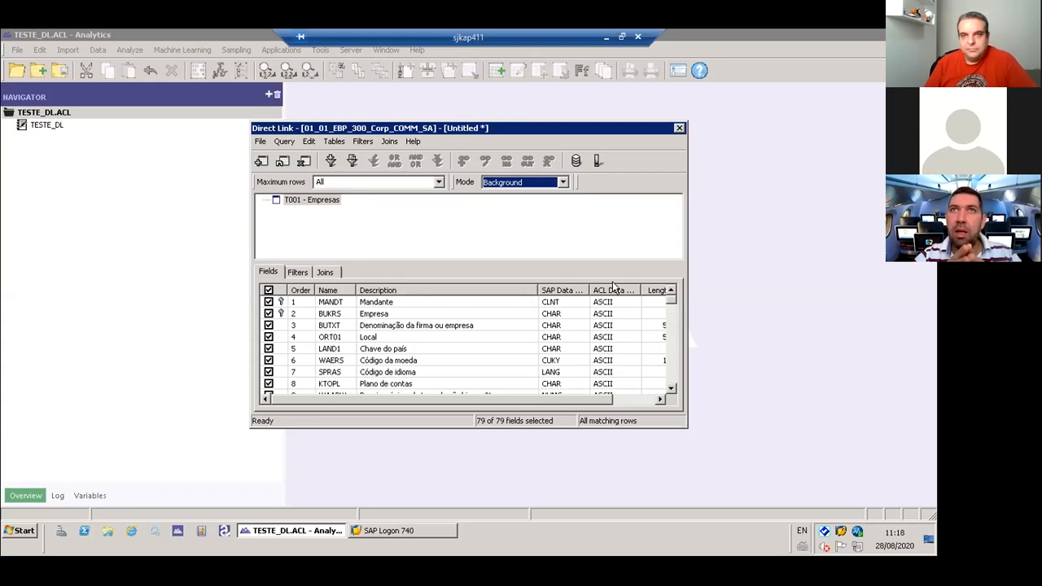
# - Set the query's mode back to Extract Now and show the available modes again
pyautogui.click(512, 183)
pyautogui.click(511, 195)
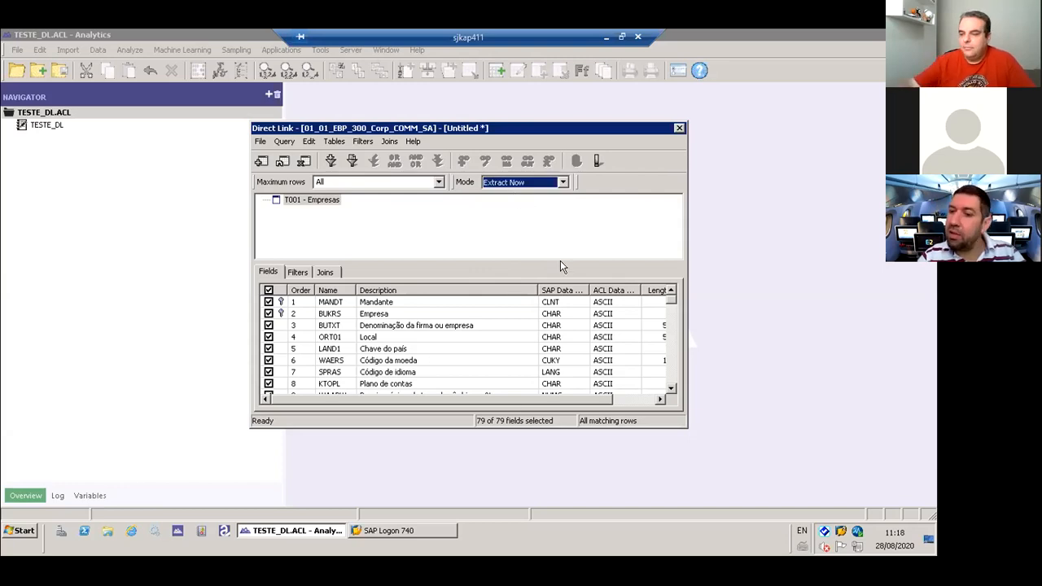
pyautogui.click(491, 184)
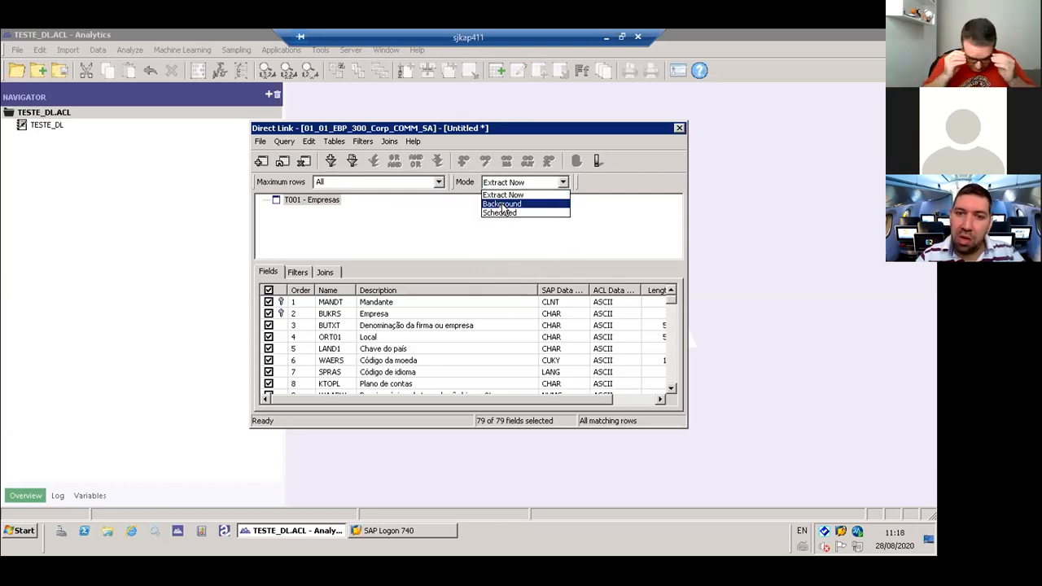
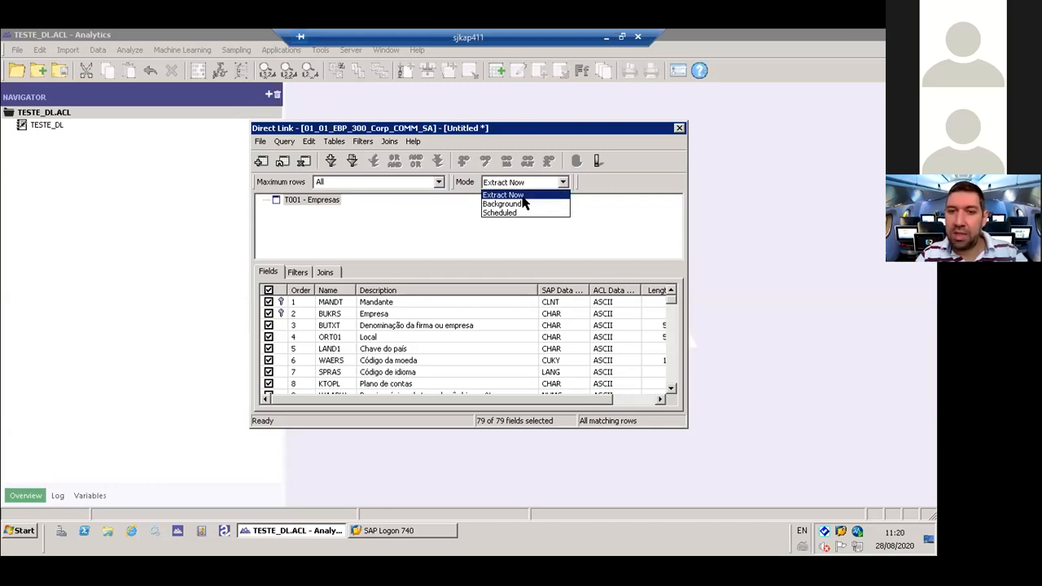
# - Keep the query's mode at Extract Now and try a filter list on field DTAMTC, discarding it without any values
pyautogui.click(525, 196)
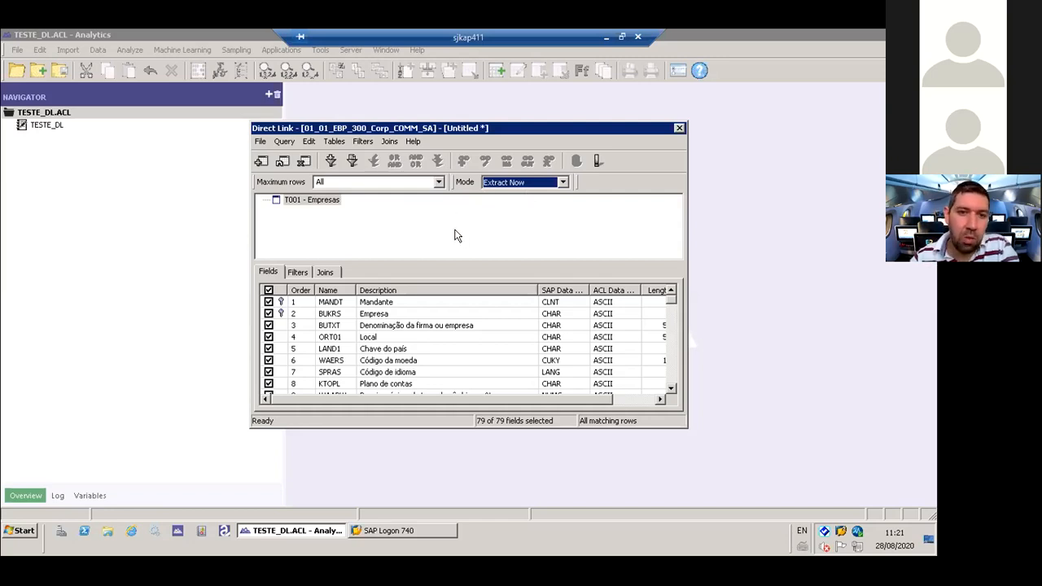
pyautogui.click(353, 161)
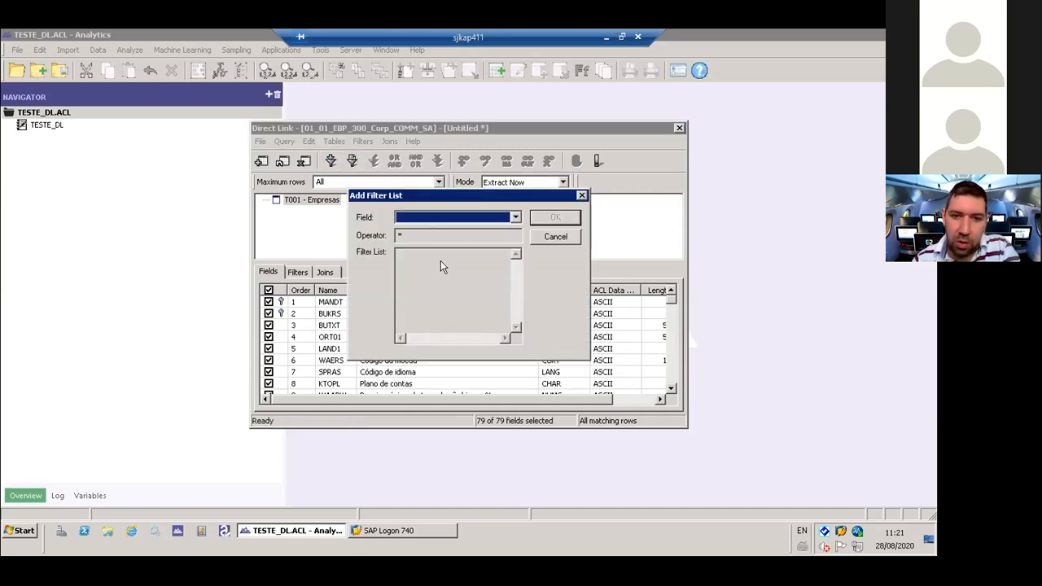
pyautogui.click(465, 217)
pyautogui.click(465, 217)
pyautogui.click(465, 218)
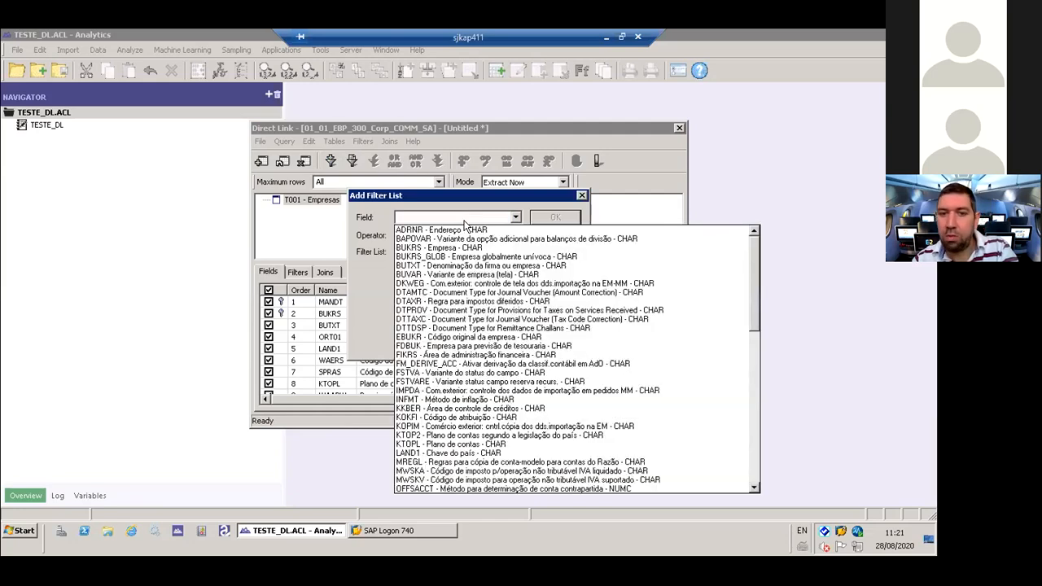
pyautogui.click(490, 293)
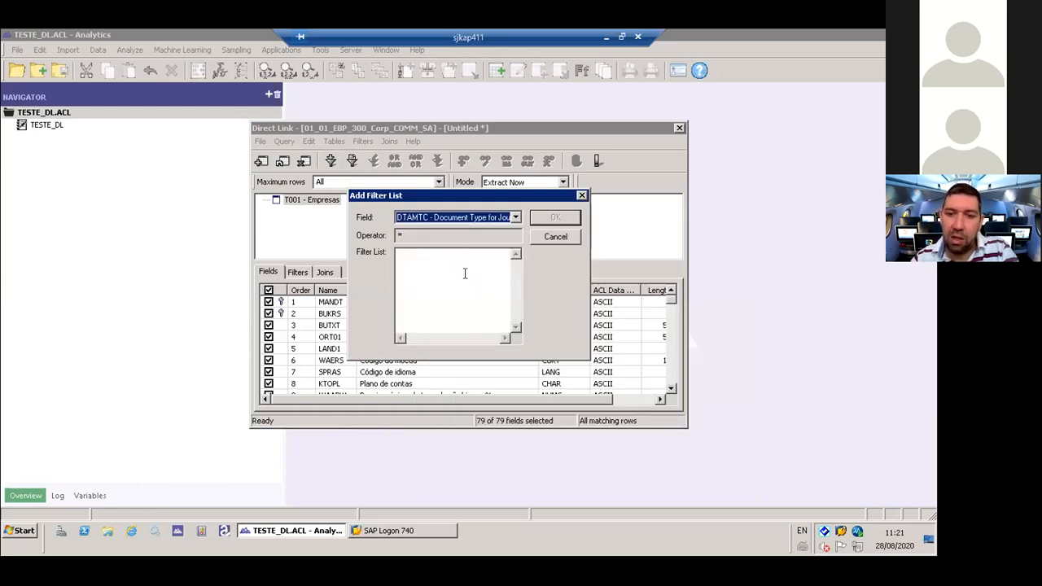
pyautogui.click(465, 273)
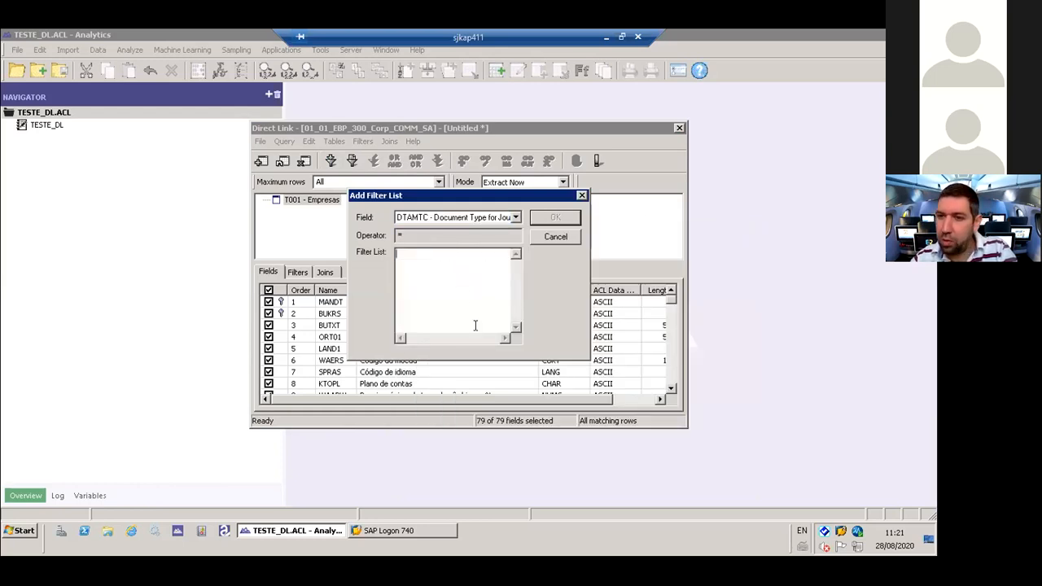
pyautogui.click(556, 237)
# - Try a filter on field BUVAR with the = operator, discard it, and dismiss the reopened filter list as well
pyautogui.click(331, 160)
pyautogui.click(416, 258)
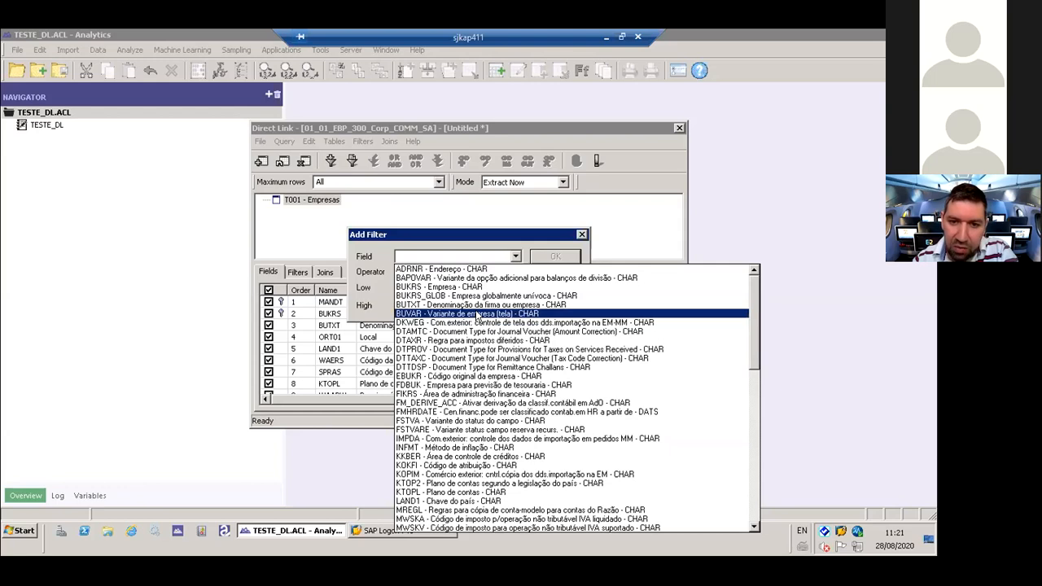
pyautogui.click(479, 314)
pyautogui.click(431, 273)
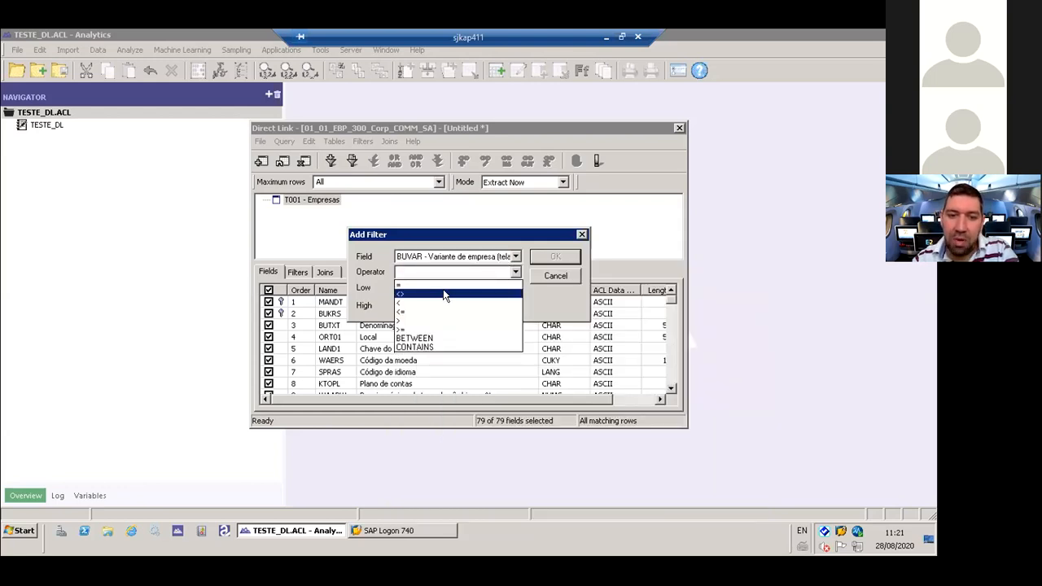
pyautogui.click(445, 285)
pyautogui.click(412, 290)
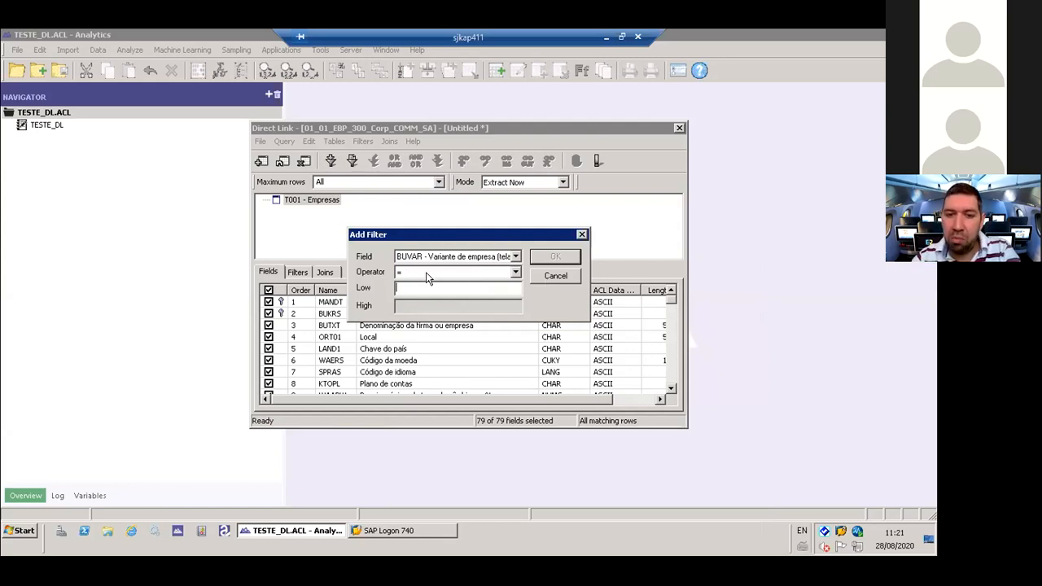
pyautogui.click(557, 277)
pyautogui.click(352, 161)
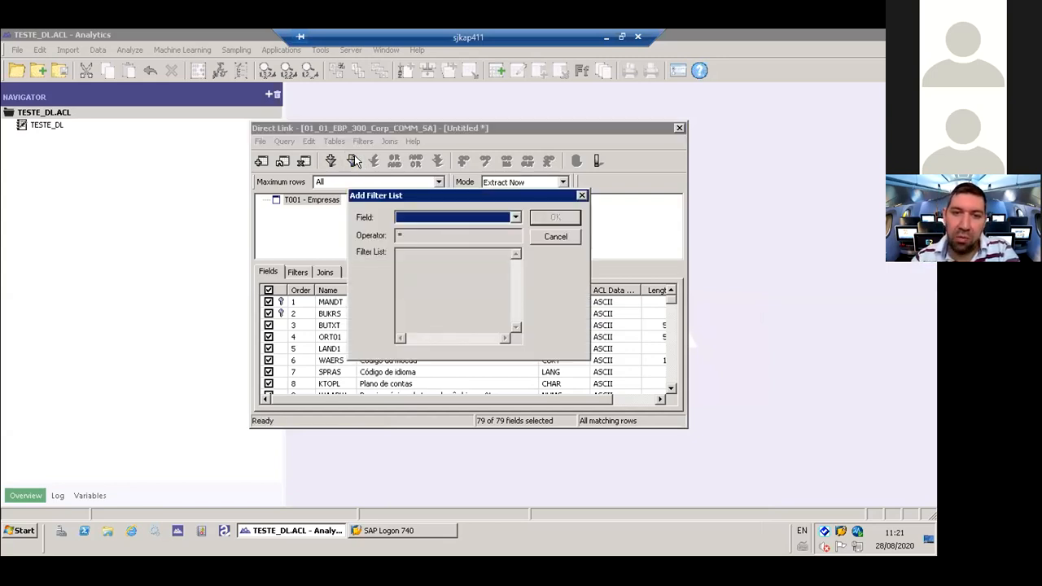
pyautogui.click(552, 236)
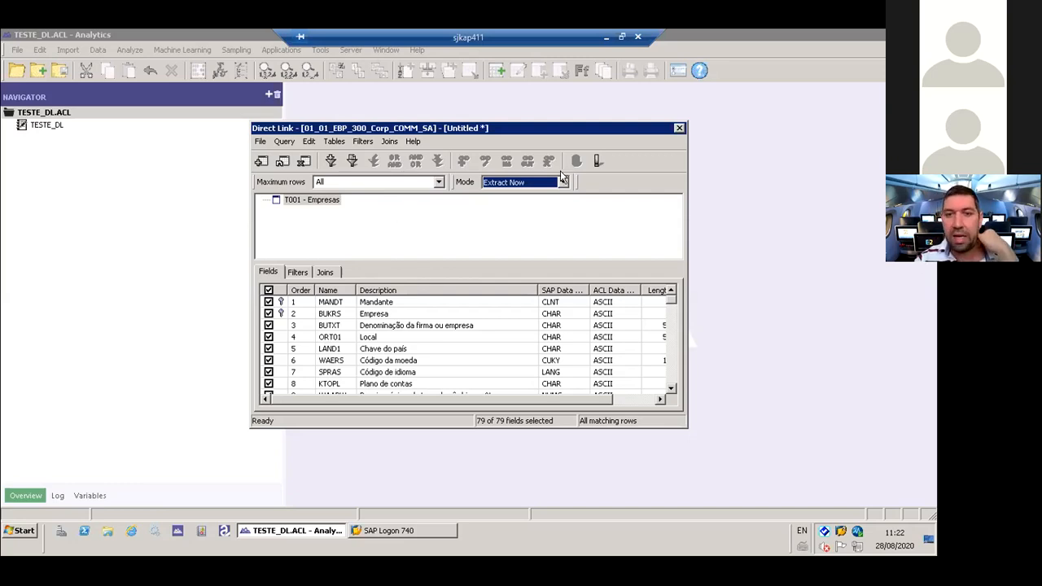
# - Submit the query without background mode and choose the TESTE DL folder on the desktop as the save location
pyautogui.click(598, 160)
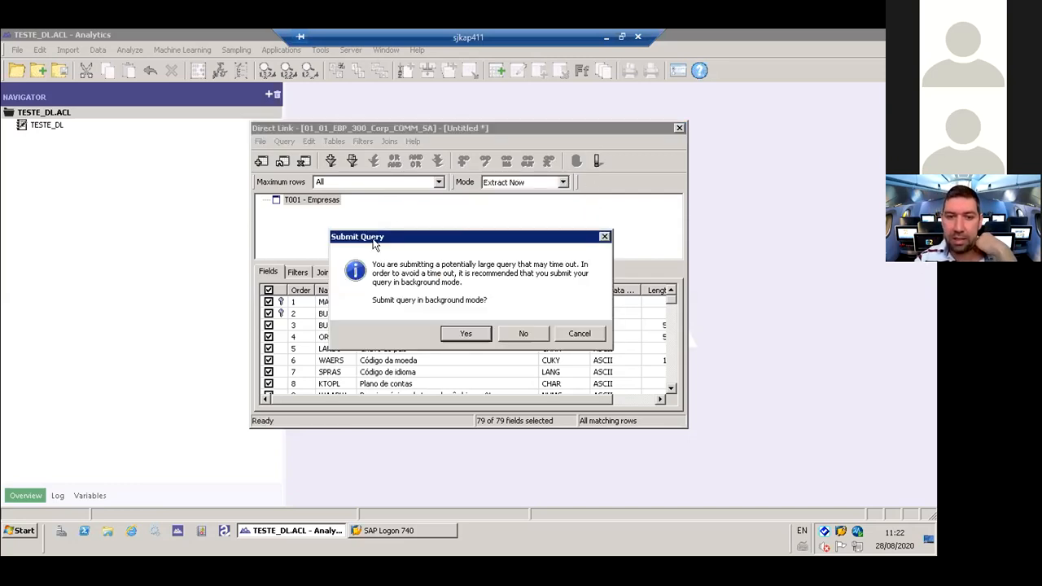
pyautogui.click(525, 332)
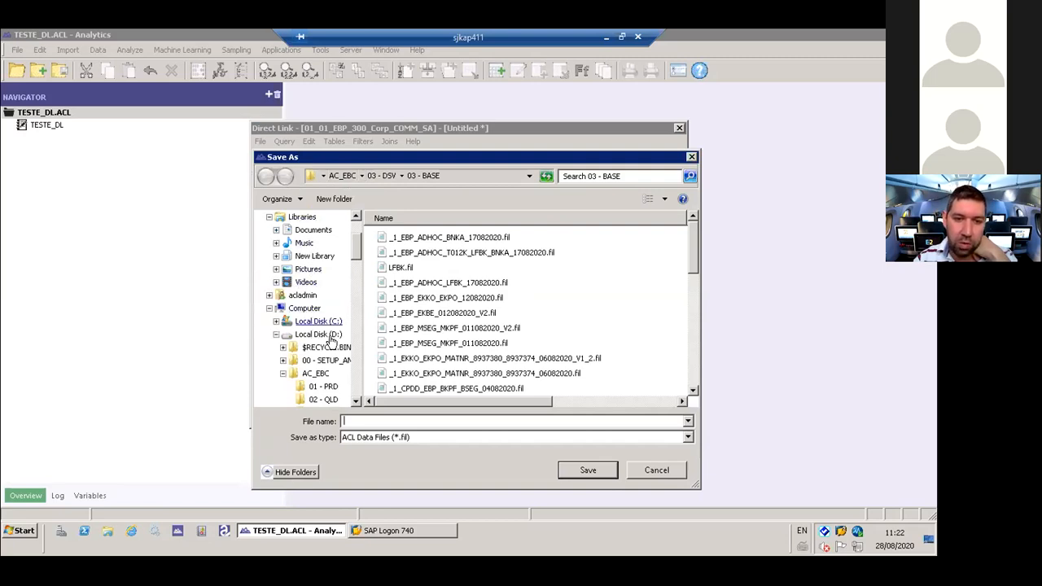
pyautogui.scroll(2, 318, 327)
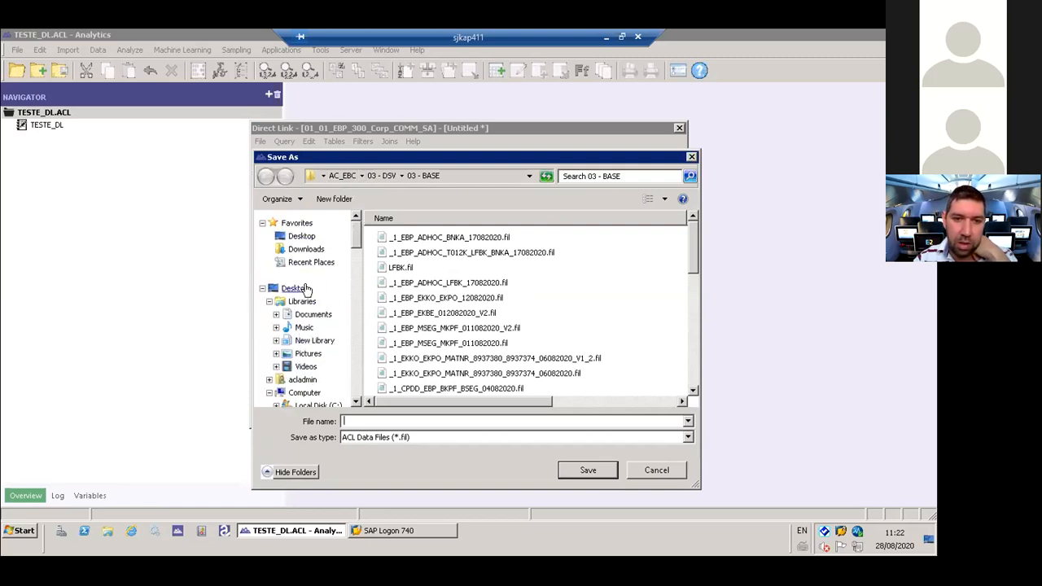
pyautogui.click(293, 289)
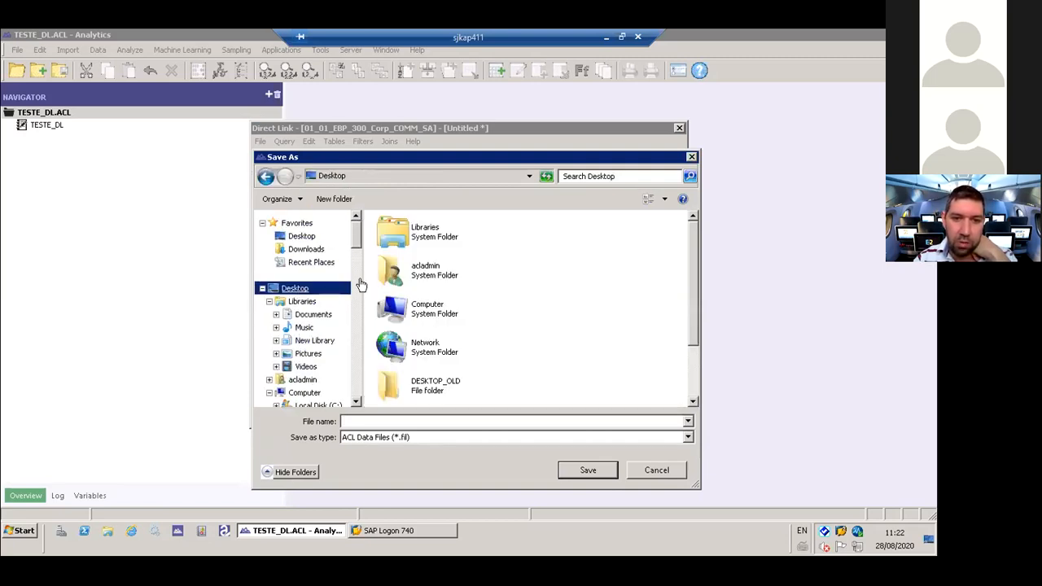
pyautogui.click(439, 385)
pyautogui.scroll(-2, 503, 371)
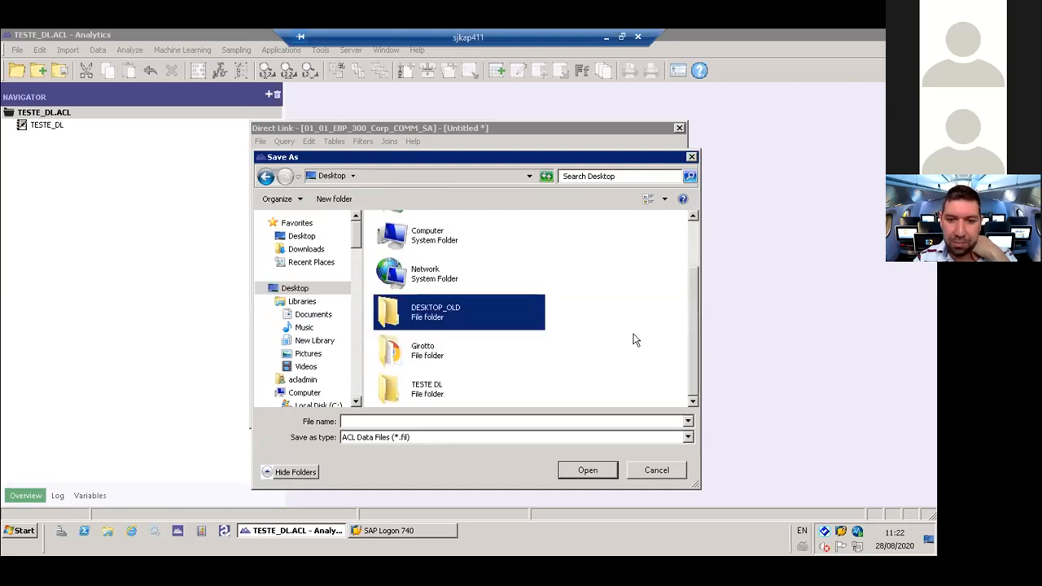
pyautogui.doubleClick(429, 387)
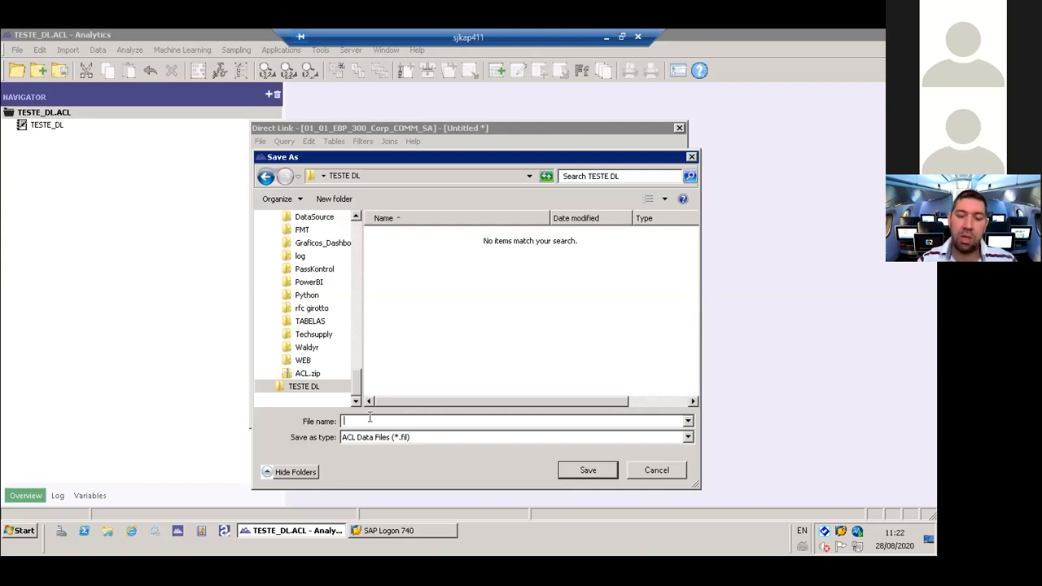
# - Save the extracted data file as _1_T001 and give the resulting table the same name
pyautogui.write('T')
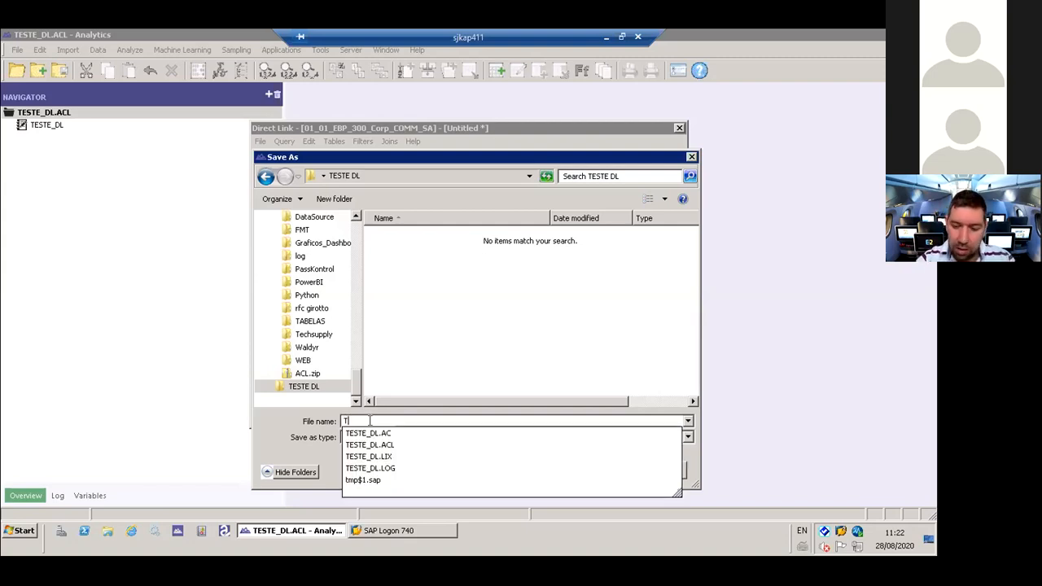
pyautogui.write('001')
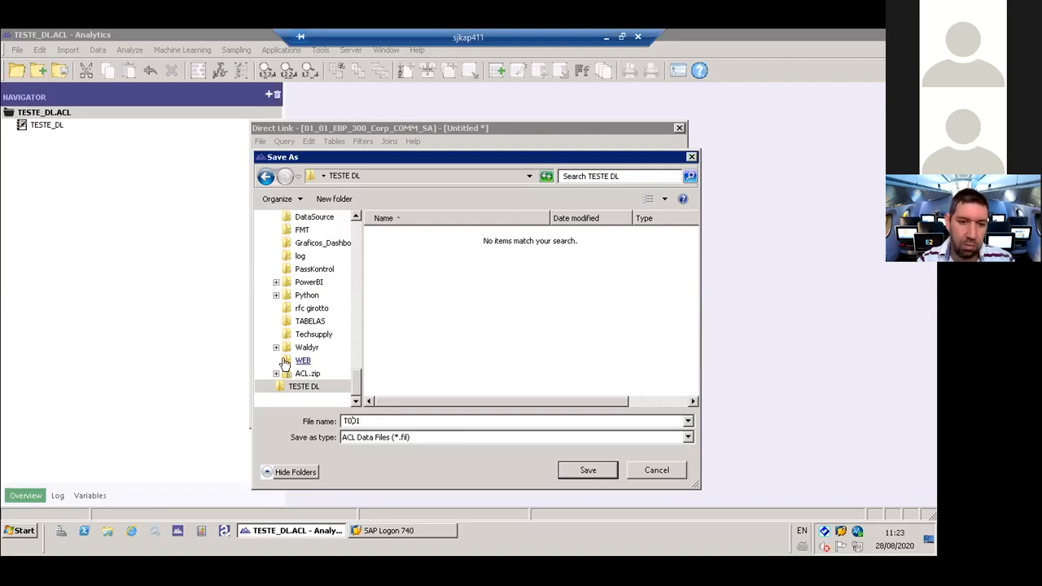
pyautogui.write('_1_')
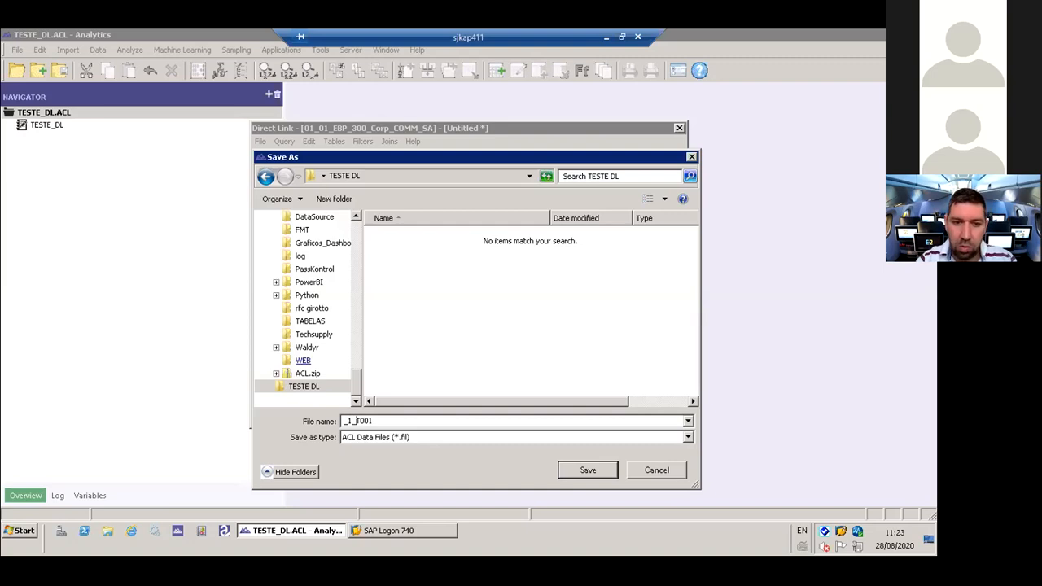
pyautogui.scroll(10, 287, 363)
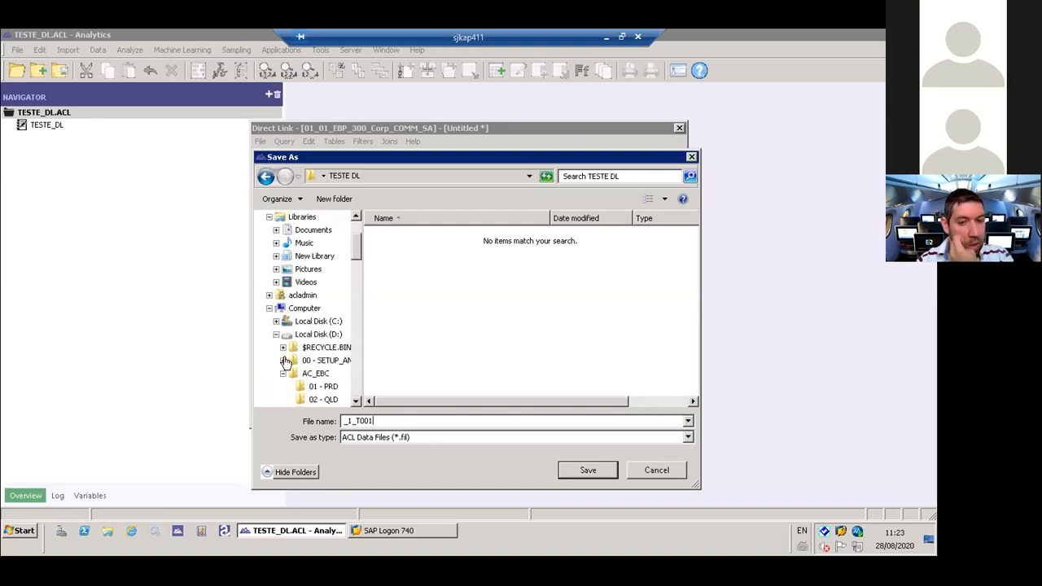
pyautogui.click(586, 473)
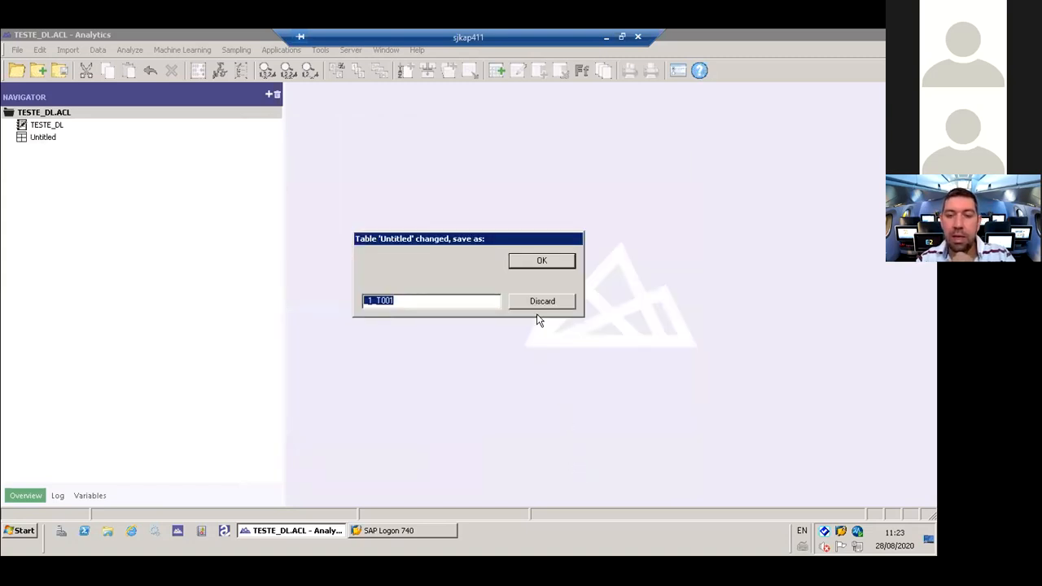
pyautogui.click(537, 261)
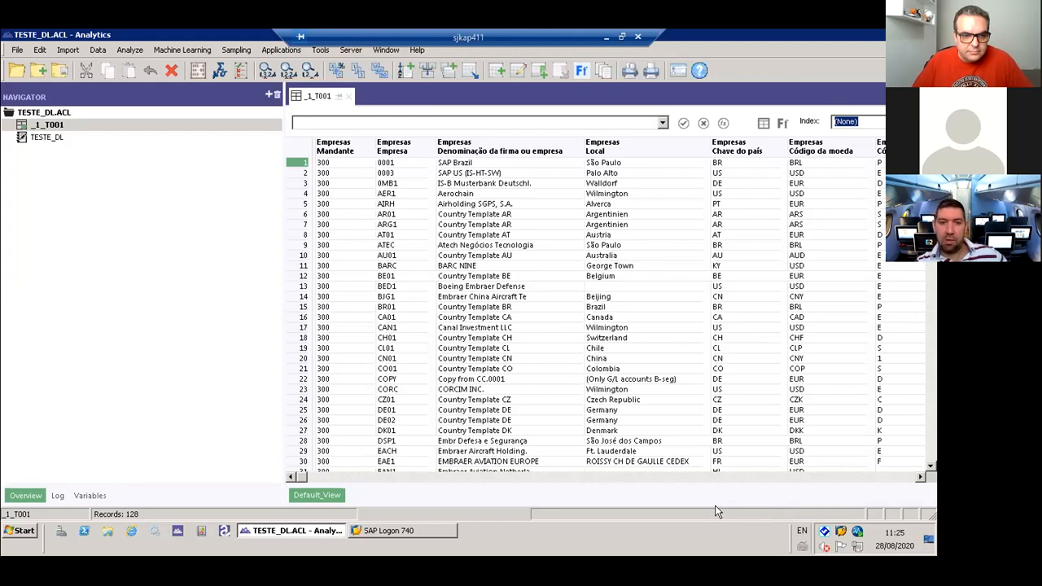
# - Classify table _1_T001 on the Empresas Empresa column, look through the result, and close it
pyautogui.moveTo(409, 232); pyautogui.dragTo(423, 368)
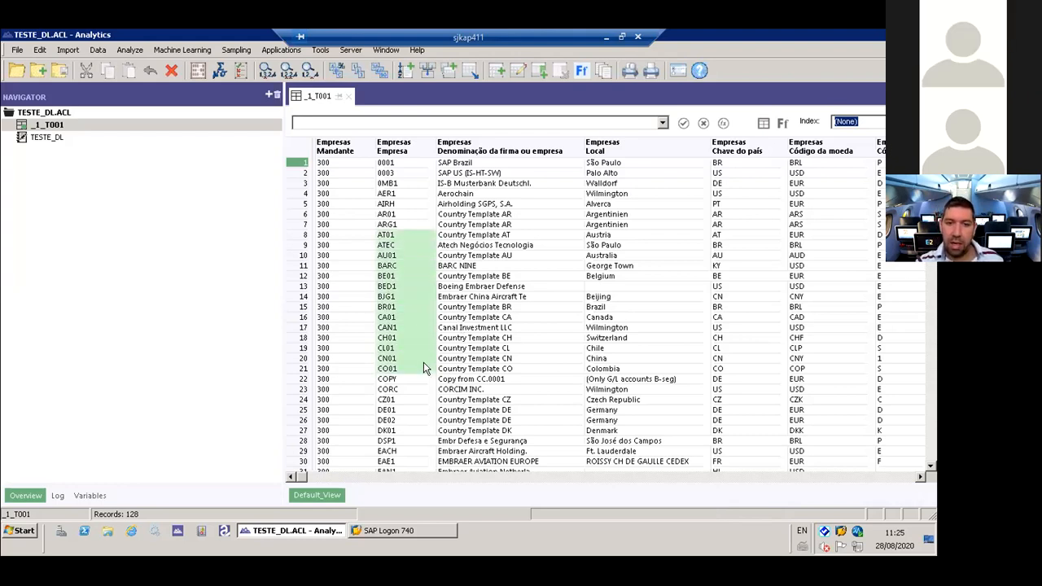
pyautogui.click(407, 148)
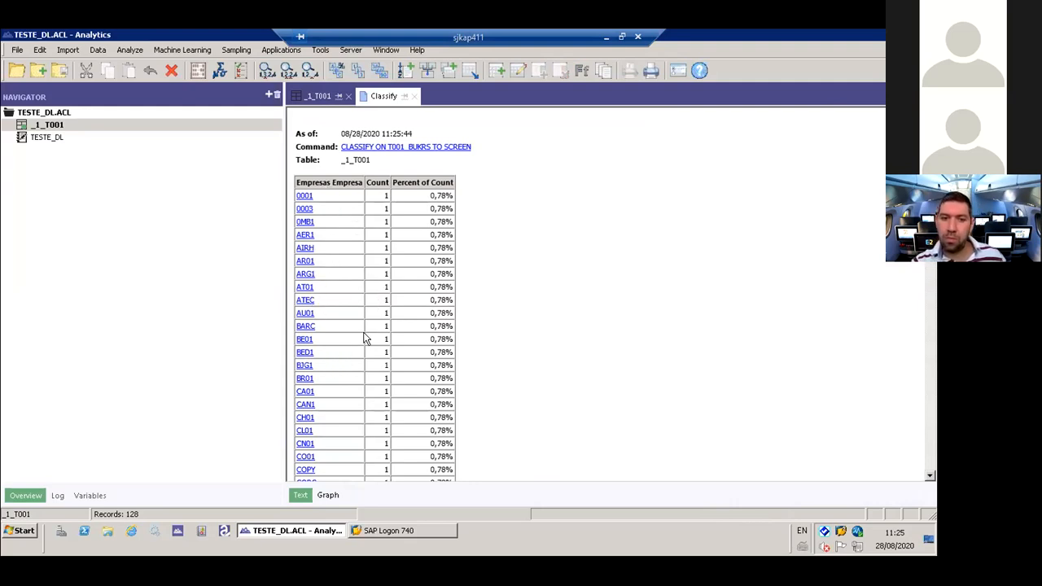
pyautogui.scroll(-7, 753, 204)
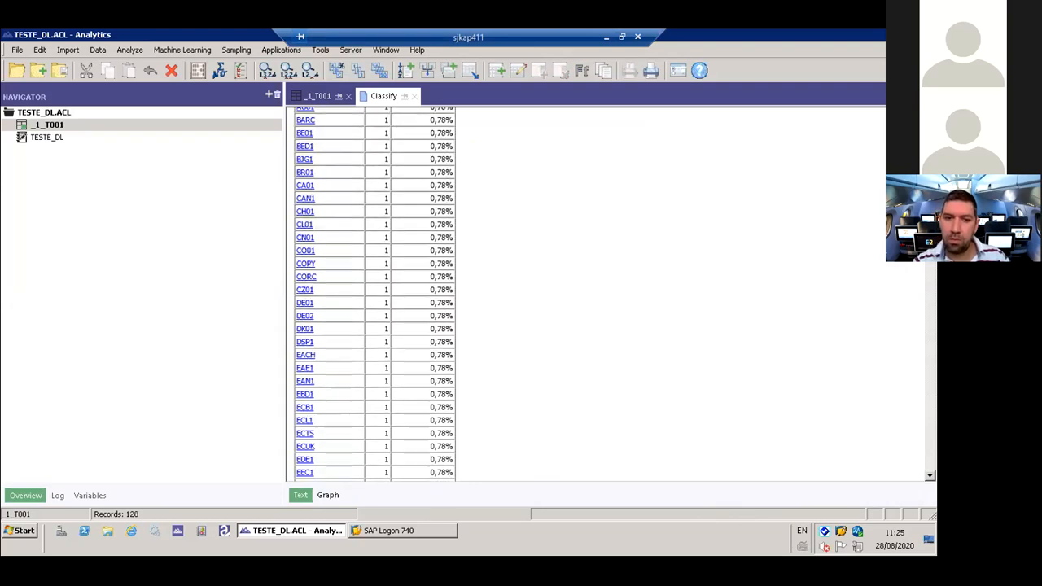
pyautogui.scroll(7, 375, 293)
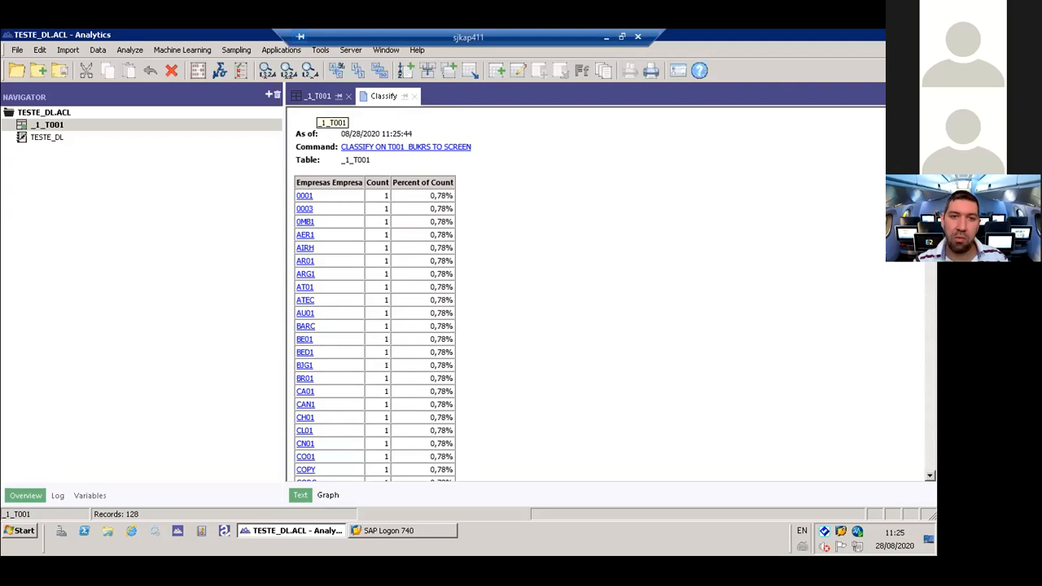
pyautogui.click(317, 95)
pyautogui.click(414, 95)
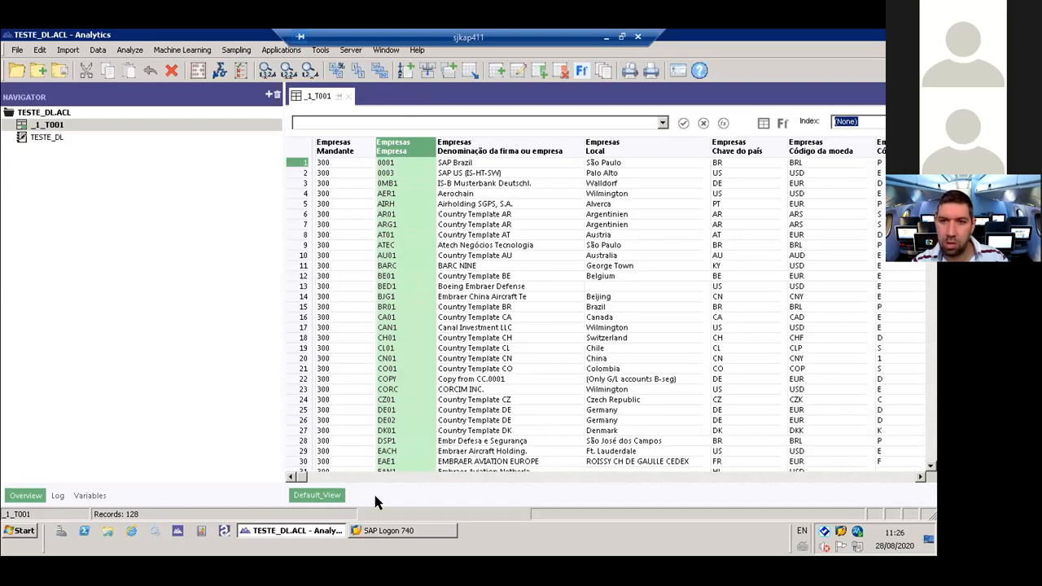
# - Classify table _1_T001 on the Empresas Chave do país column and look through the result
pyautogui.moveTo(303, 481)
pyautogui.mouseDown()
pyautogui.moveTo(329, 479)
pyautogui.moveTo(303, 481)
pyautogui.mouseUp()
pyautogui.click(641, 152)
pyautogui.moveTo(616, 159); pyautogui.dragTo(619, 247)
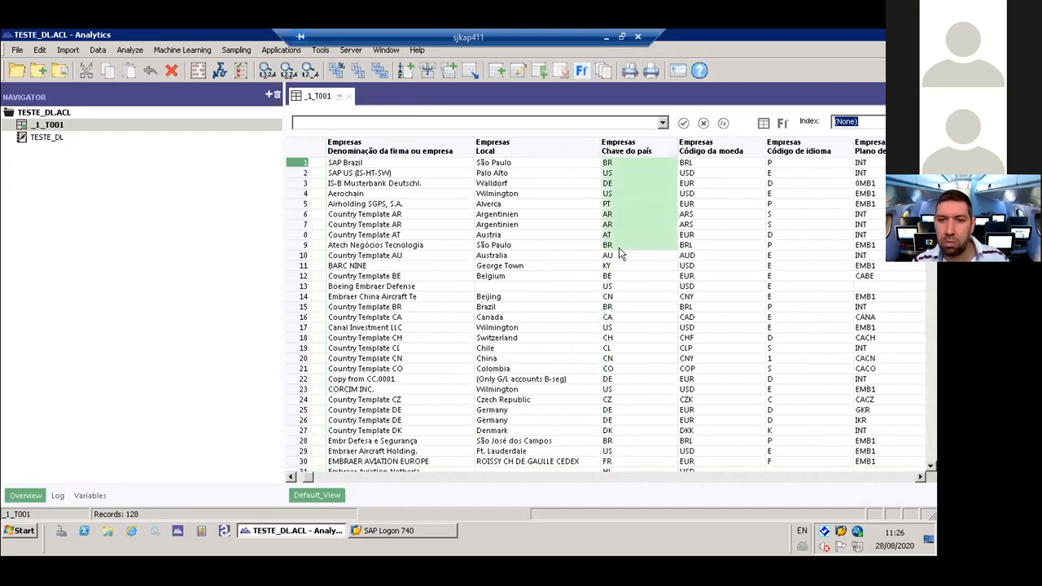
pyautogui.click(618, 147)
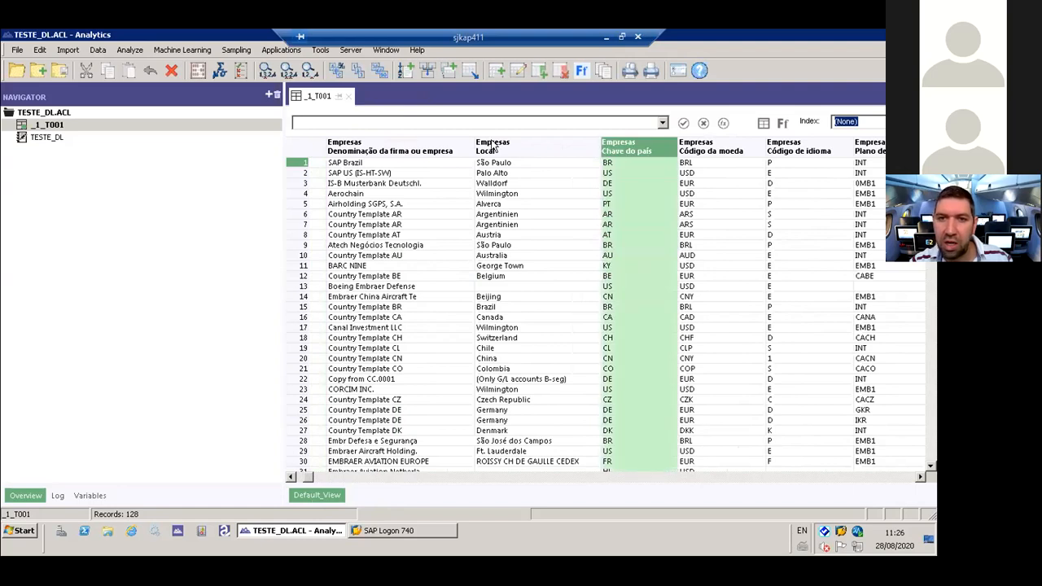
pyautogui.click(336, 71)
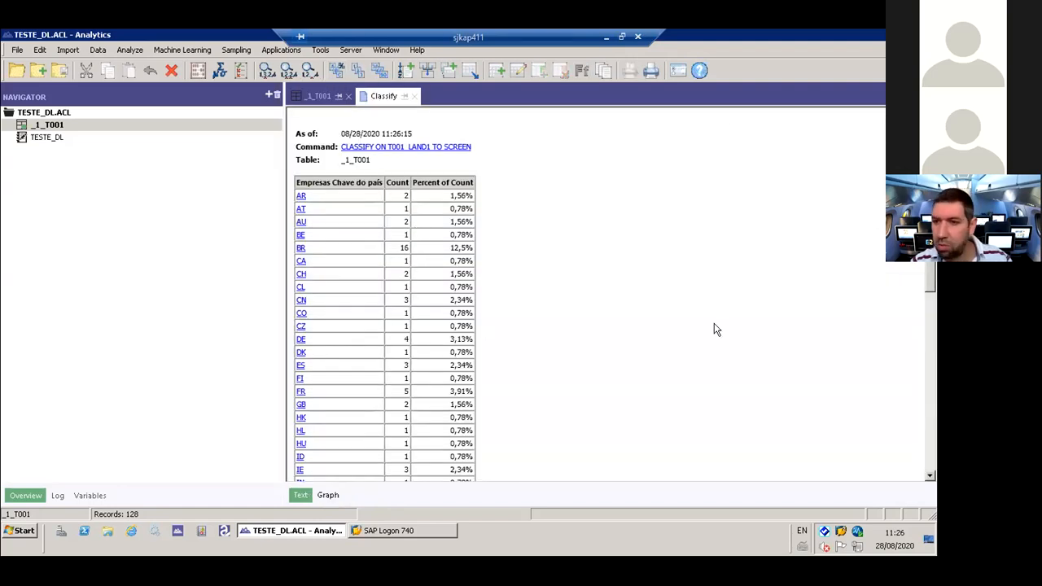
pyautogui.moveTo(934, 366); pyautogui.dragTo(932, 285)
# - Copy the classification rows from the header through CN into a new Notepad document, then close Notepad
pyautogui.moveTo(297, 179); pyautogui.dragTo(475, 307)
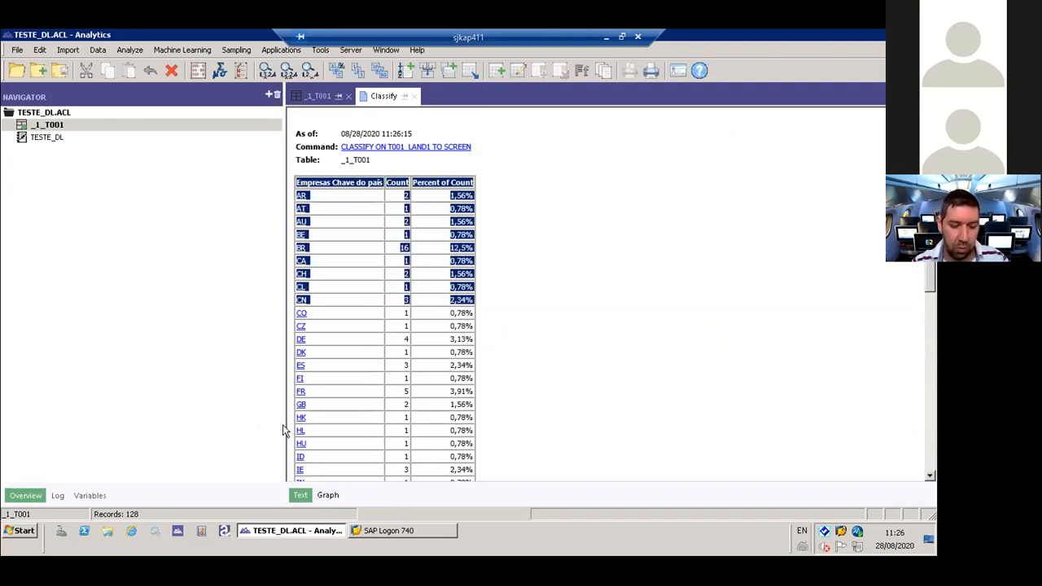
pyautogui.press('super+r')
pyautogui.write('np')
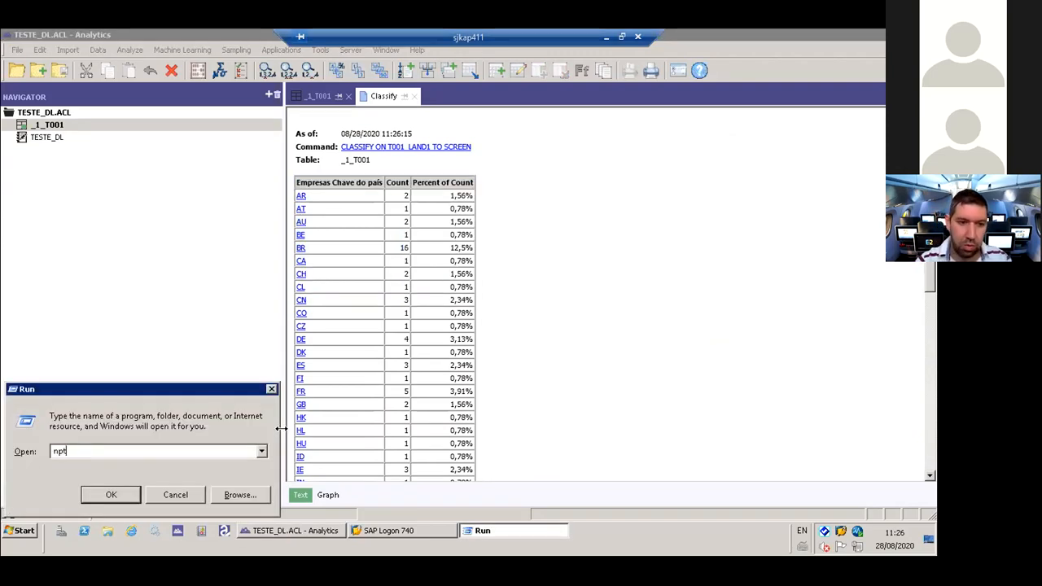
pyautogui.press('BackSpace')
pyautogui.write('ote')
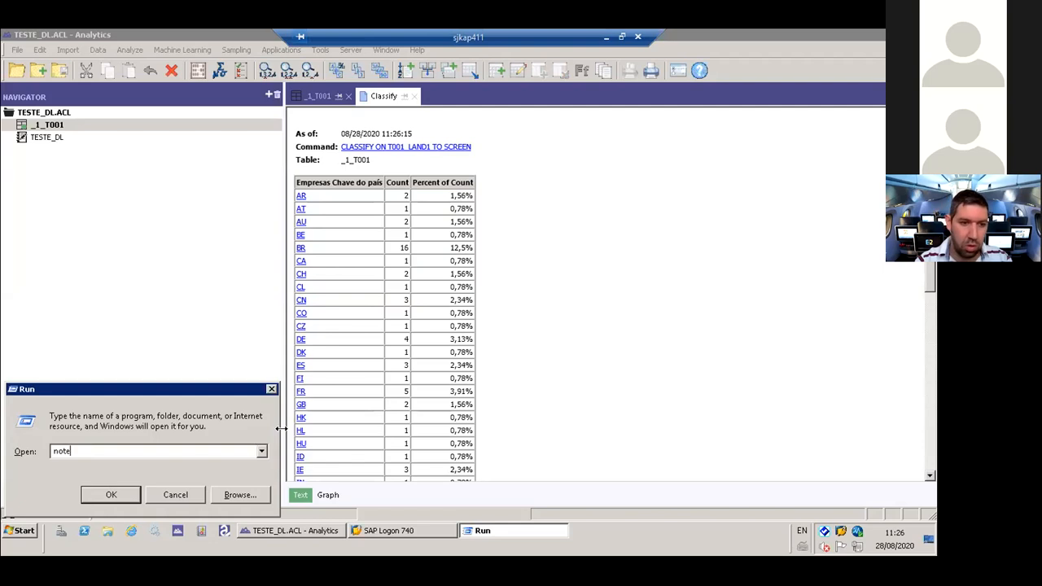
pyautogui.write('pad')
pyautogui.press('Return')
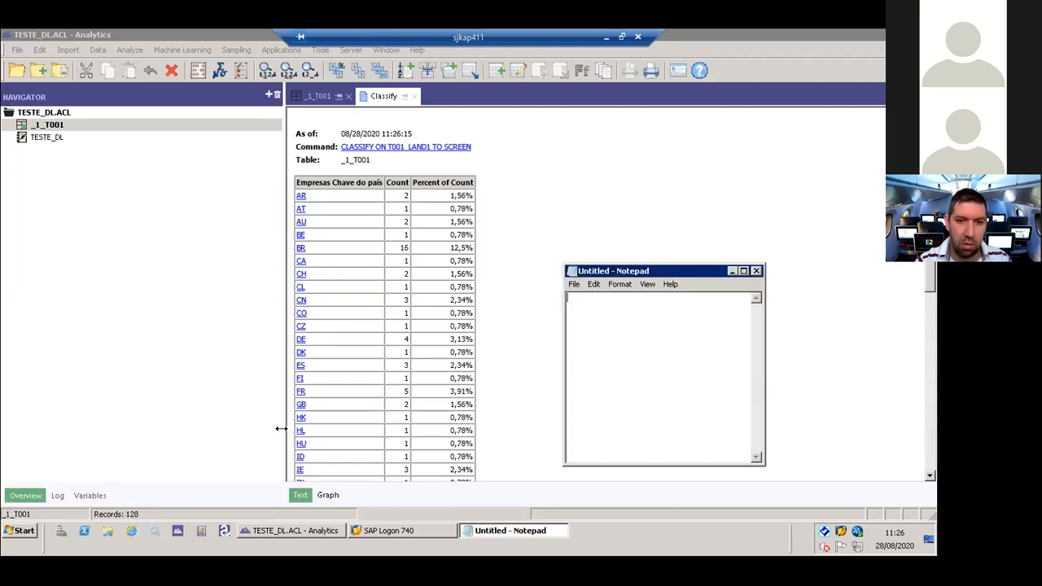
pyautogui.hotkey('ctrl', 'v')
pyautogui.moveTo(607, 271); pyautogui.dragTo(318, 223)
pyautogui.click(475, 268)
pyautogui.click(521, 285)
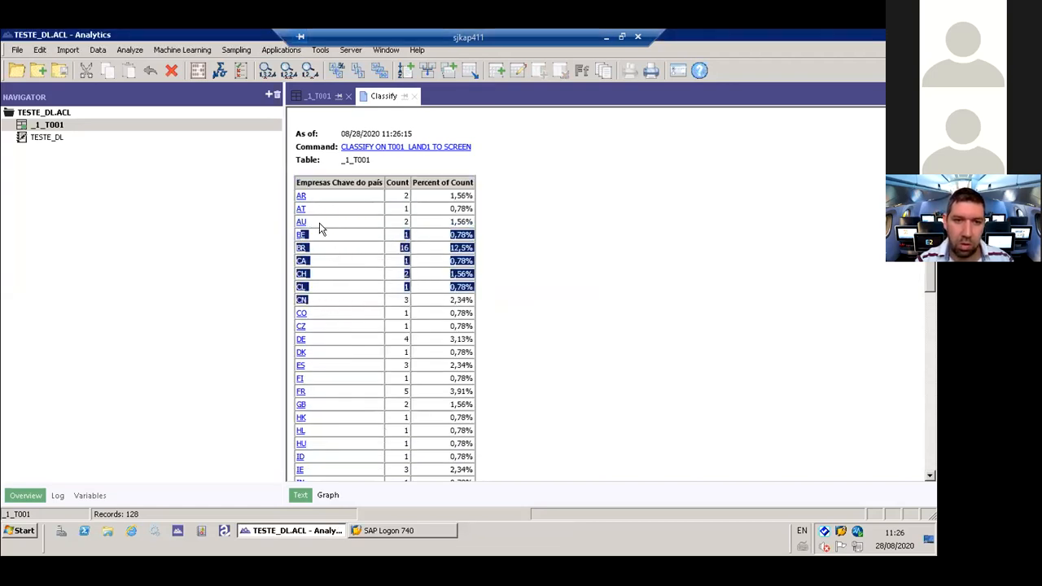
# - Copy the Chave do país classification rows from the header through CA into a new Notepad document, leaving only the country codes AR to CA
pyautogui.click(311, 199)
pyautogui.moveTo(296, 178); pyautogui.dragTo(482, 260)
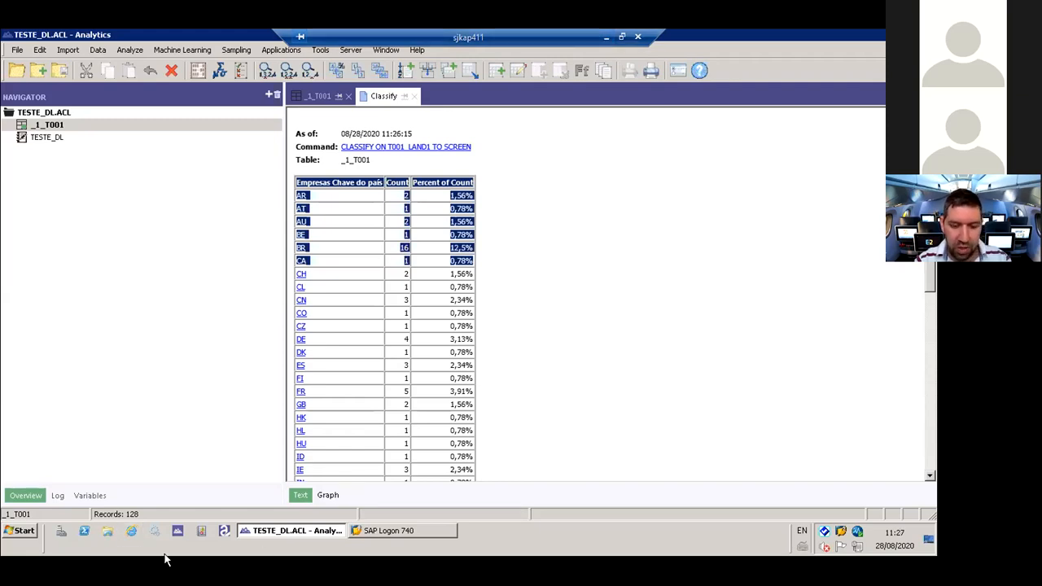
pyautogui.press('super+r')
pyautogui.press('Return')
pyautogui.write('AR AT AU BE BR CA')
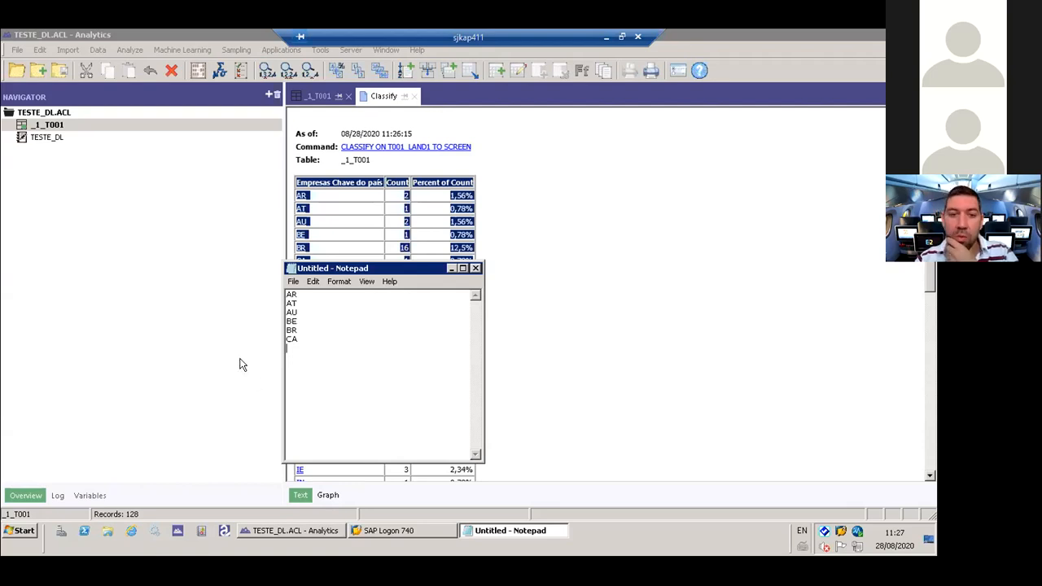
# - Copy the country codes AR, AT, AU, BE, BR and CA from the Notepad document
pyautogui.moveTo(295, 338); pyautogui.dragTo(278, 279)
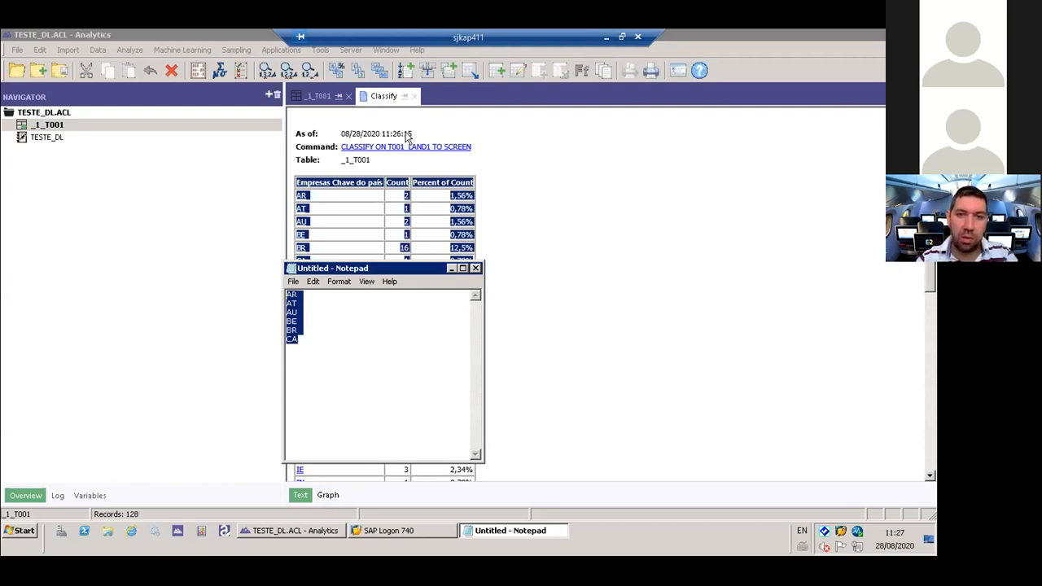
pyautogui.click(305, 322)
pyautogui.moveTo(303, 342); pyautogui.dragTo(267, 290)
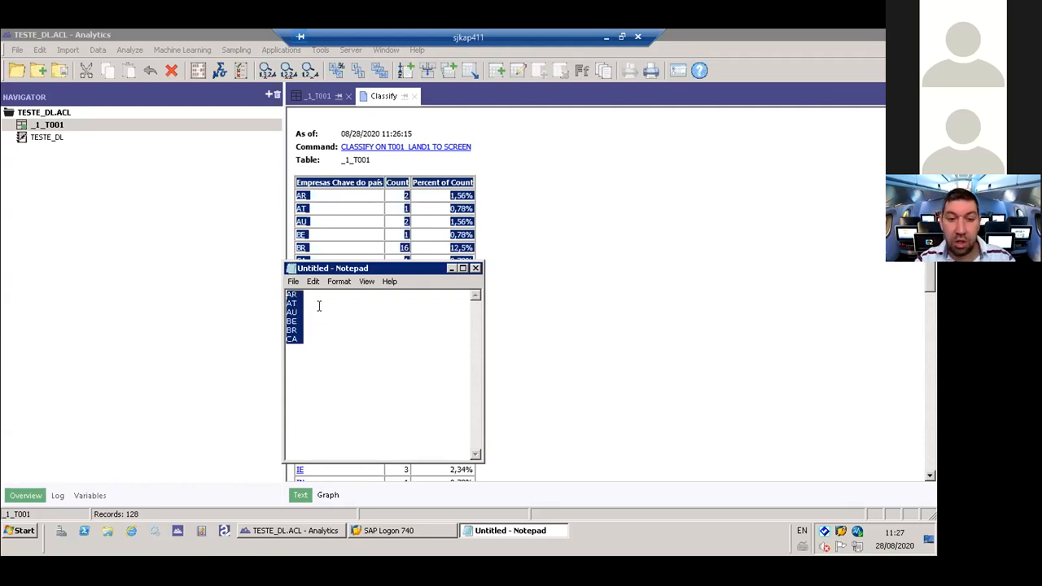
# - Close the Classify result and table _1_T001 in Analytics
pyautogui.click(415, 96)
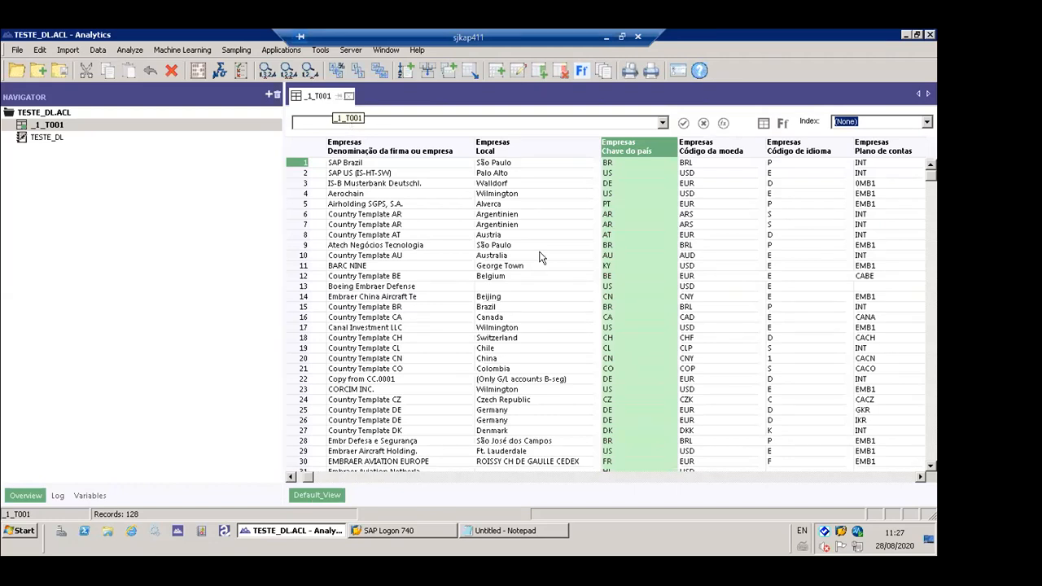
pyautogui.click(84, 197)
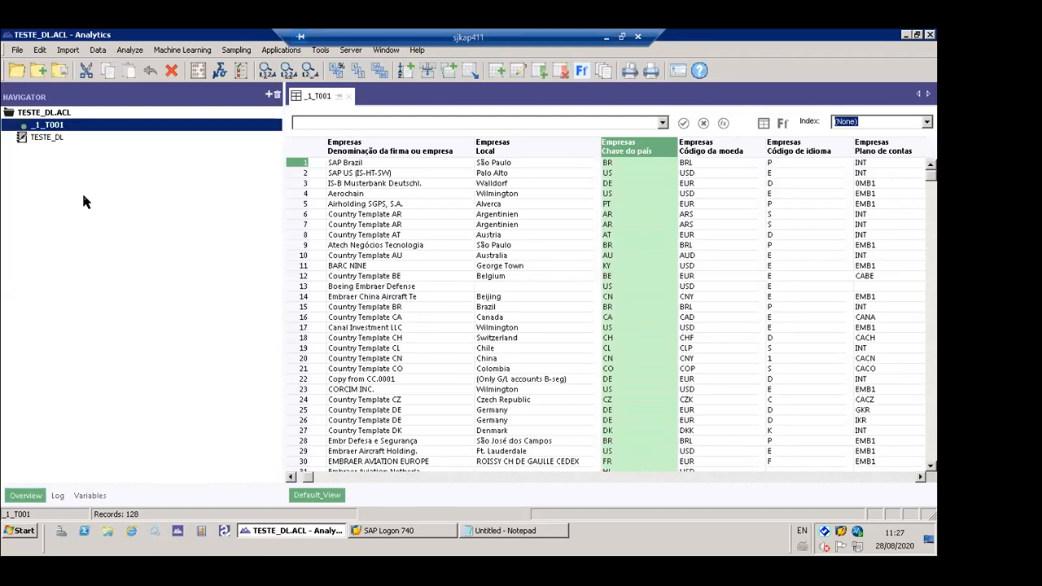
pyautogui.click(351, 97)
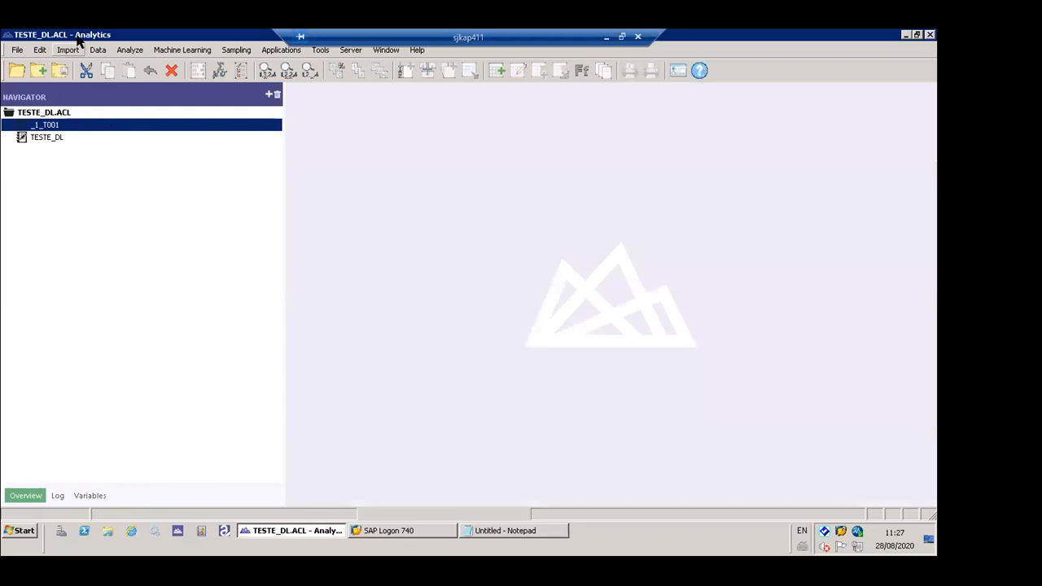
pyautogui.click(69, 49)
pyautogui.moveTo(105, 137)
pyautogui.click(208, 135)
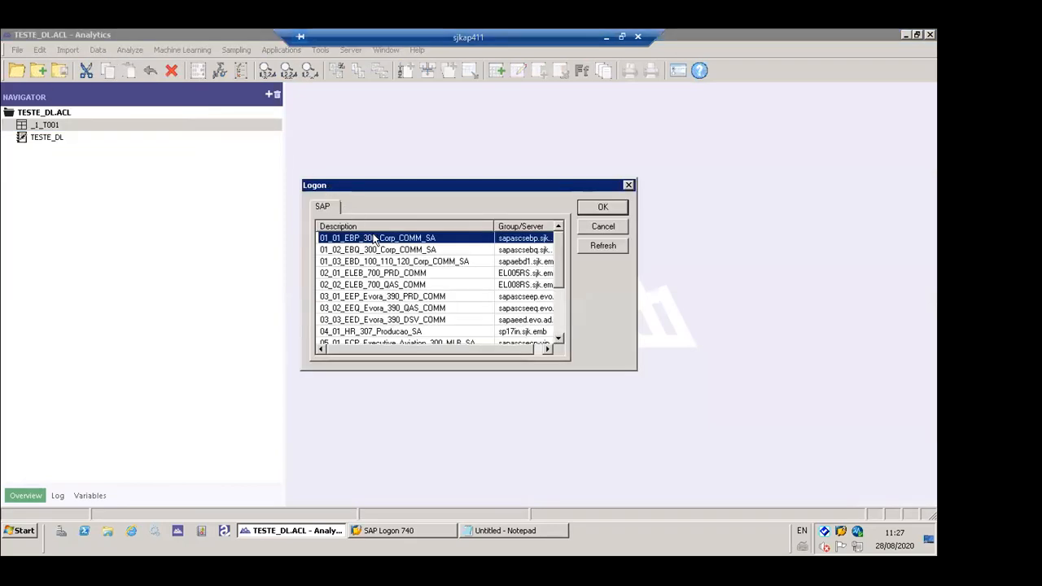
pyautogui.doubleClick(374, 238)
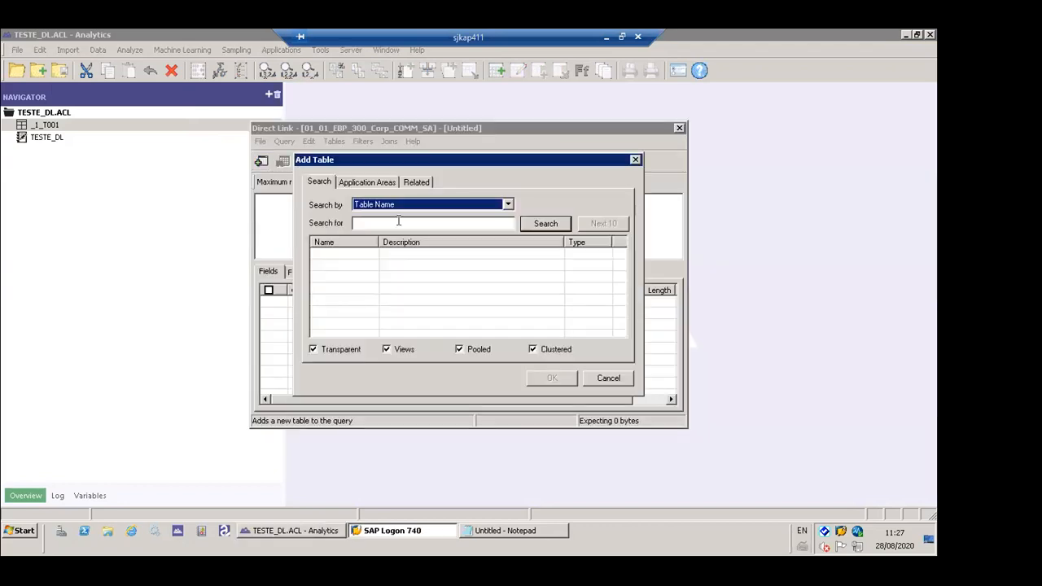
pyautogui.click(397, 223)
pyautogui.write('T001')
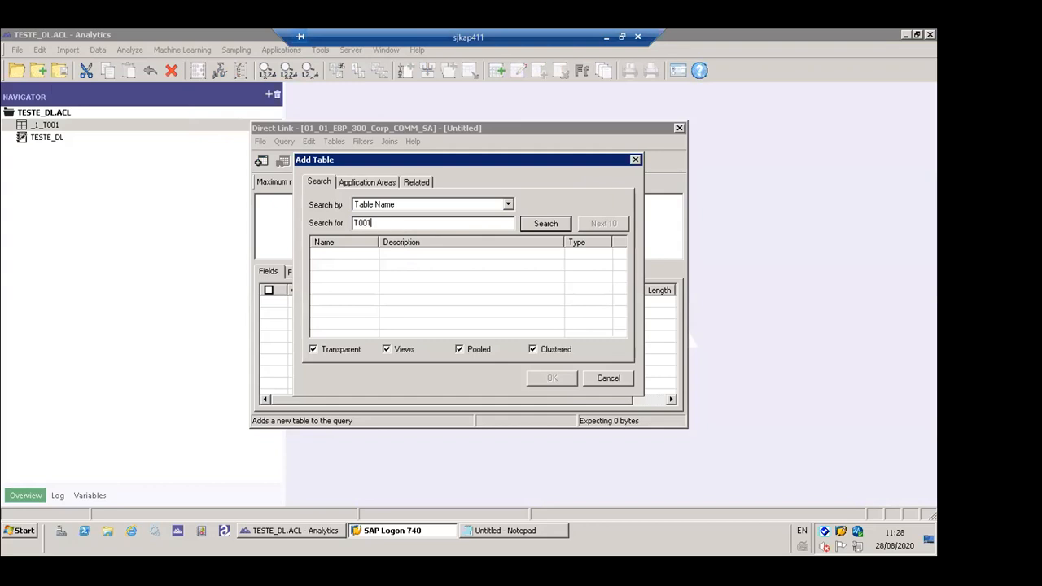
pyautogui.press('Return')
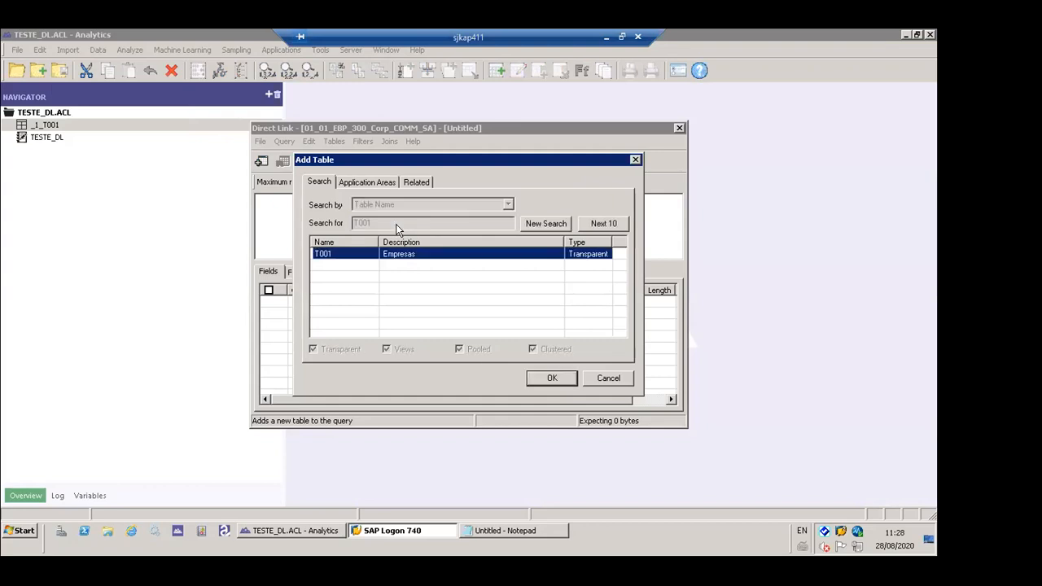
pyautogui.click(552, 380)
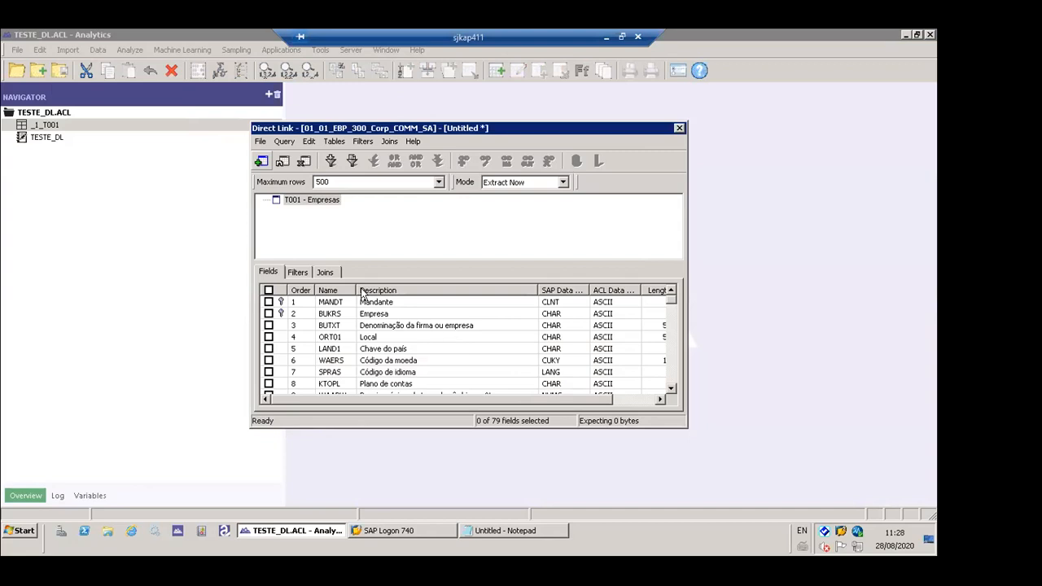
pyautogui.click(269, 291)
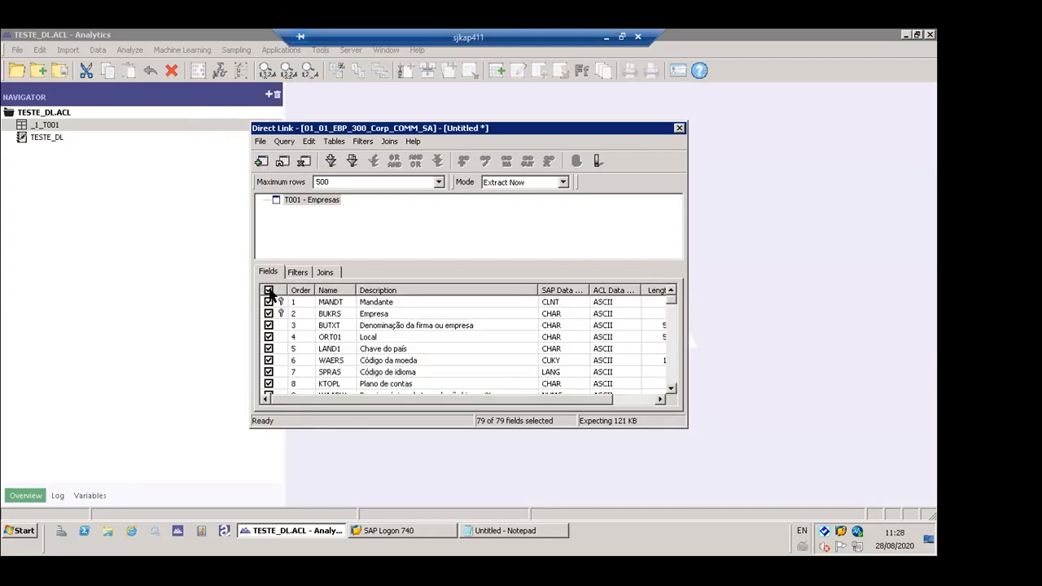
pyautogui.click(439, 183)
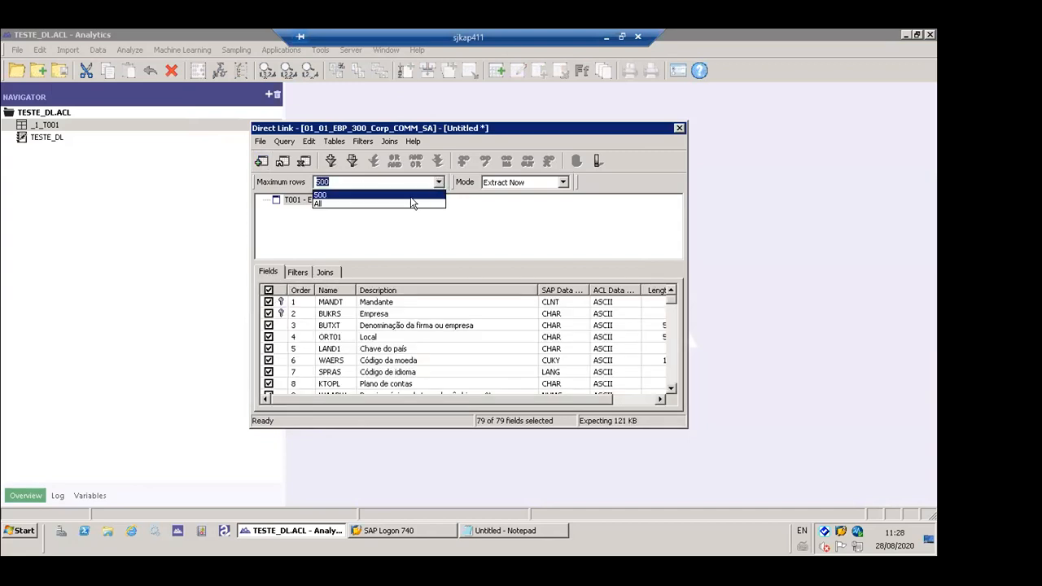
pyautogui.click(414, 203)
pyautogui.click(353, 160)
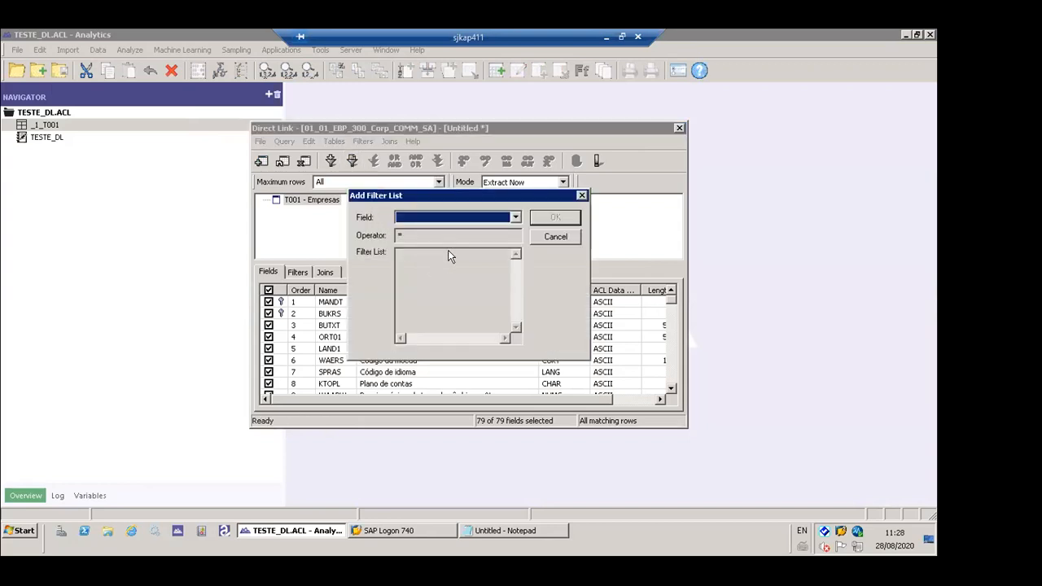
pyautogui.click(474, 218)
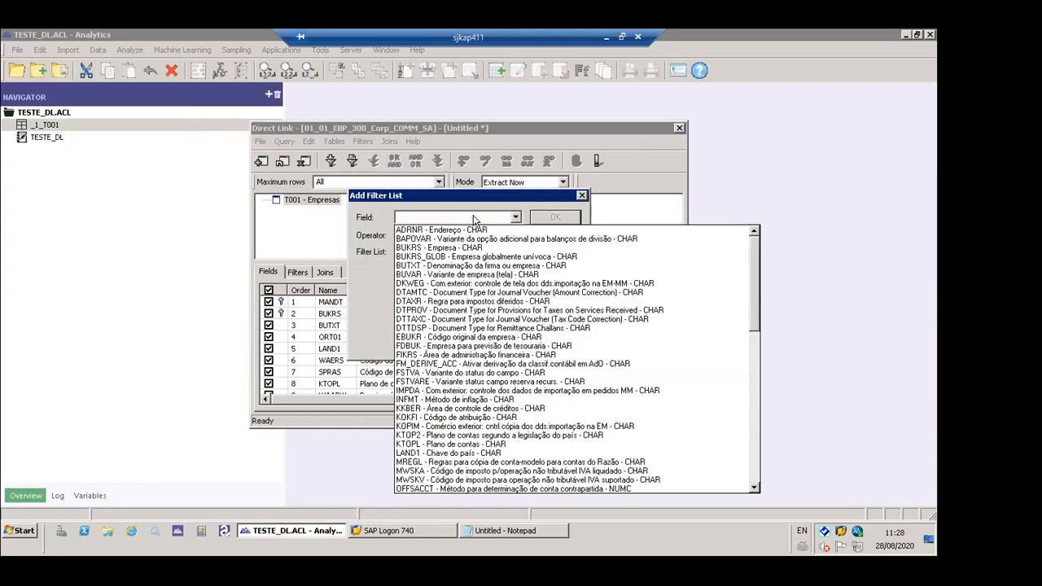
pyautogui.click(494, 255)
pyautogui.click(549, 236)
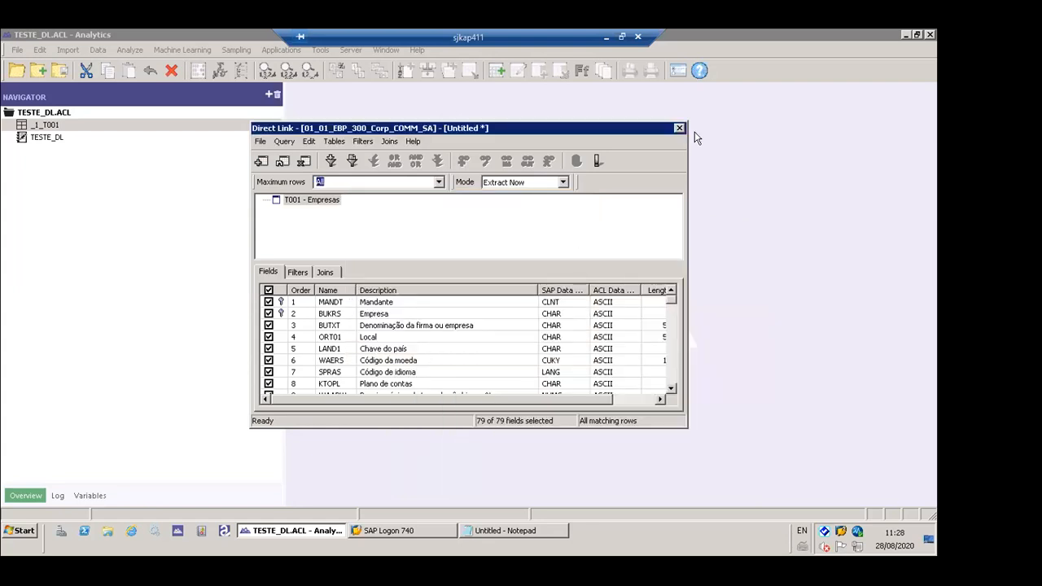
pyautogui.click(680, 128)
pyautogui.click(493, 322)
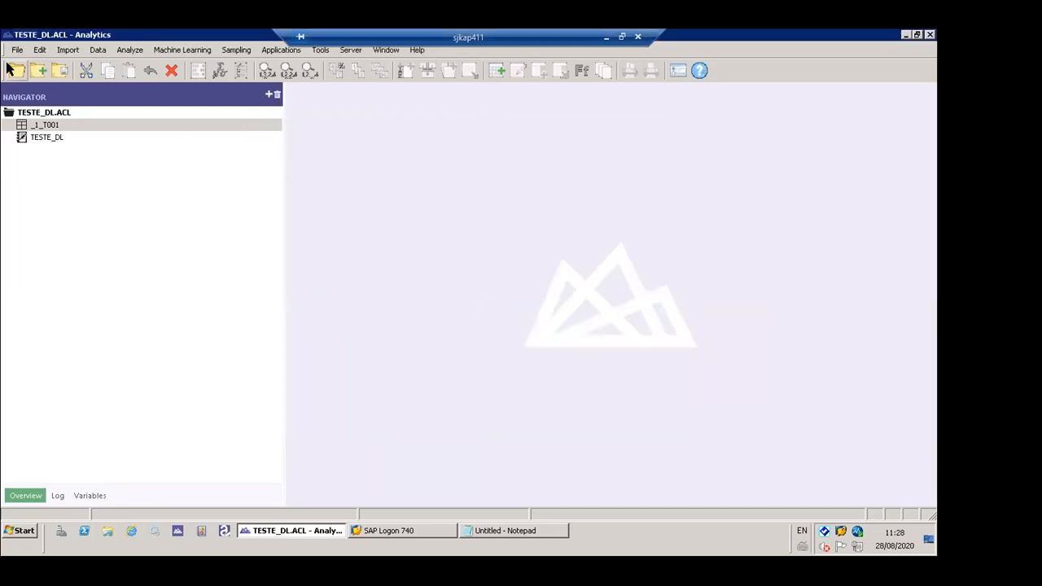
# - Open table _1_T001 and check the technical field name behind the Empresas Chave do país column without modifying it
pyautogui.doubleClick(45, 128)
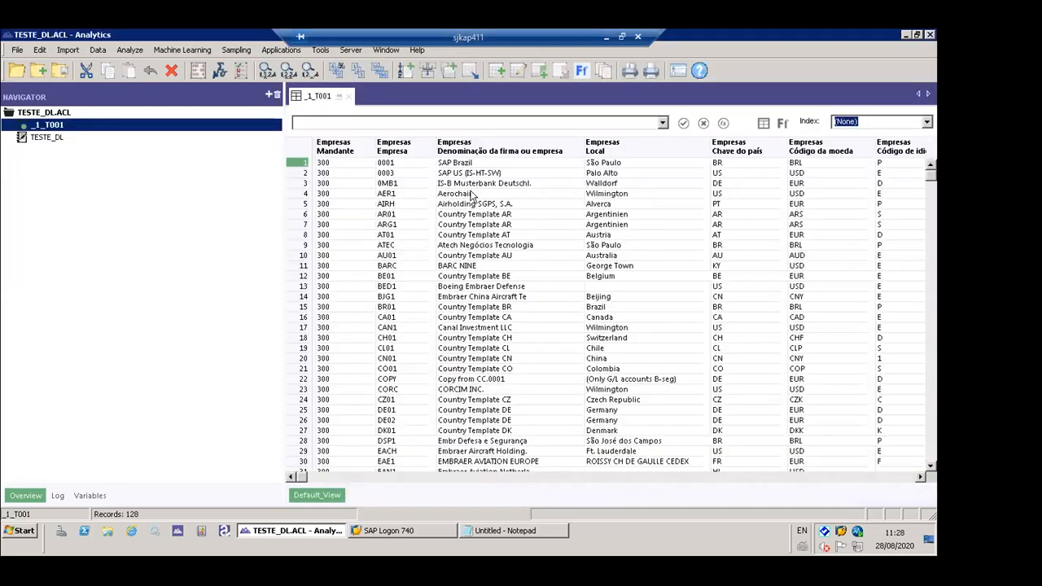
pyautogui.click(623, 150)
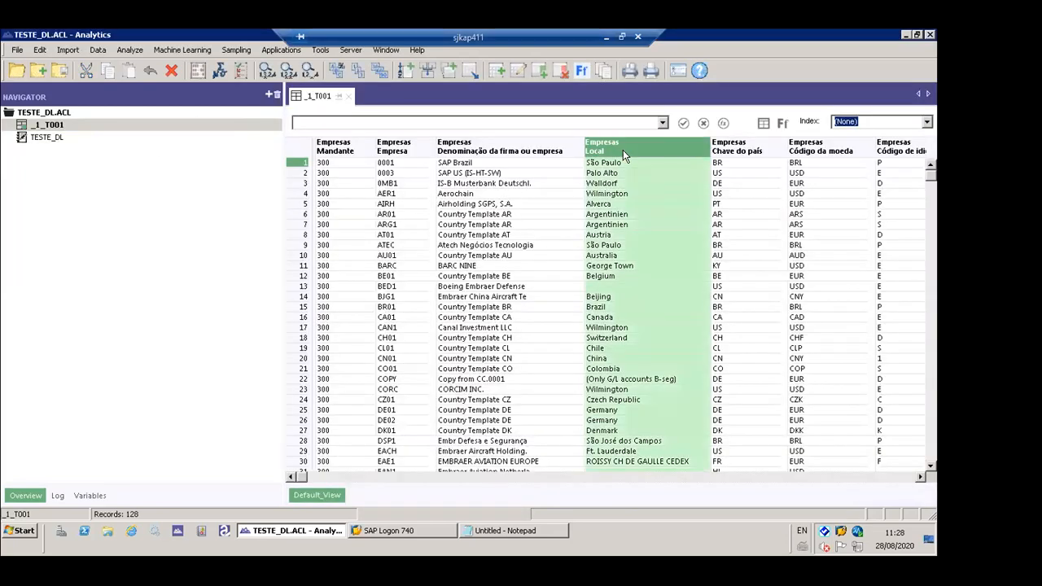
pyautogui.doubleClick(729, 149)
pyautogui.click(455, 181)
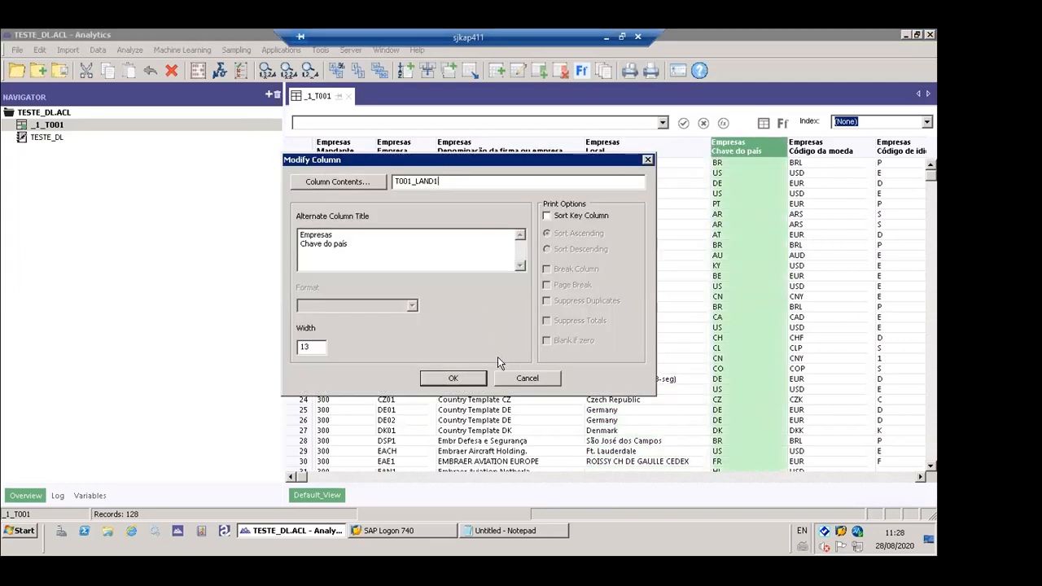
pyautogui.click(526, 378)
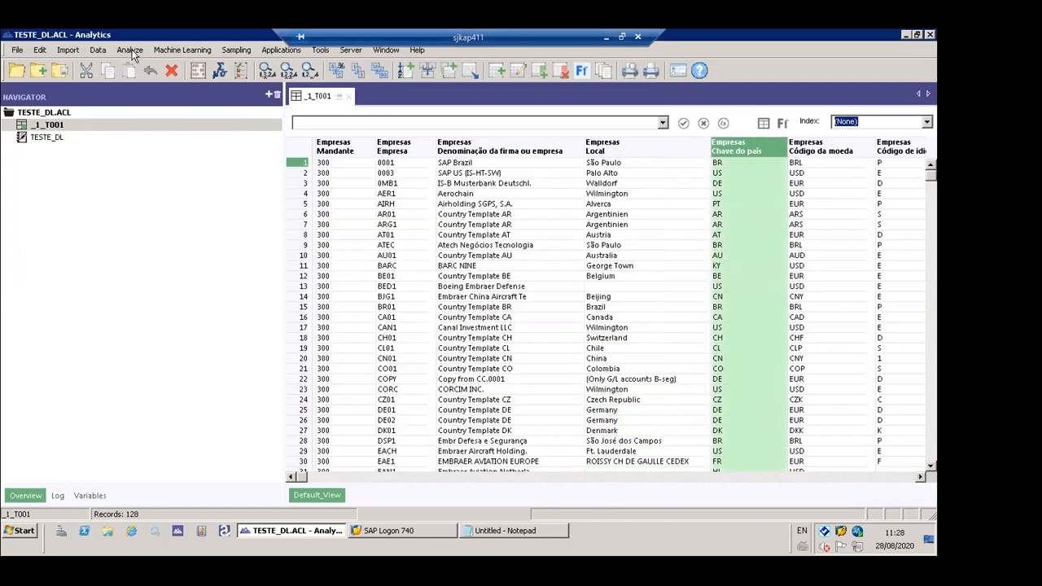
# - Start a Direct Link query on SAP system 01_01_EBP_300_Corp_COMM_SA and add table T001 (Empresas) to it
pyautogui.click(68, 50)
pyautogui.moveTo(123, 137)
pyautogui.click(270, 137)
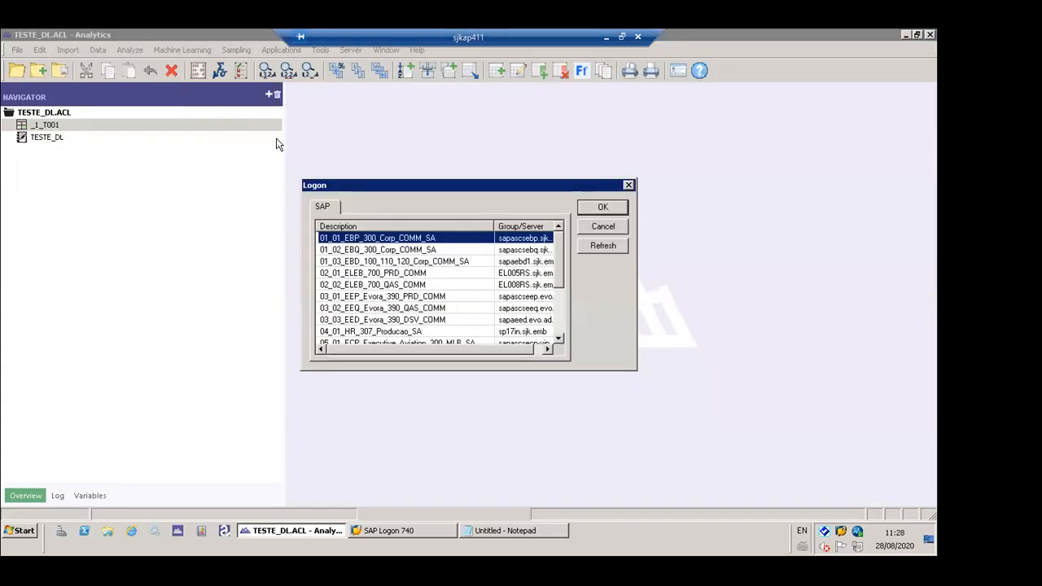
pyautogui.click(602, 208)
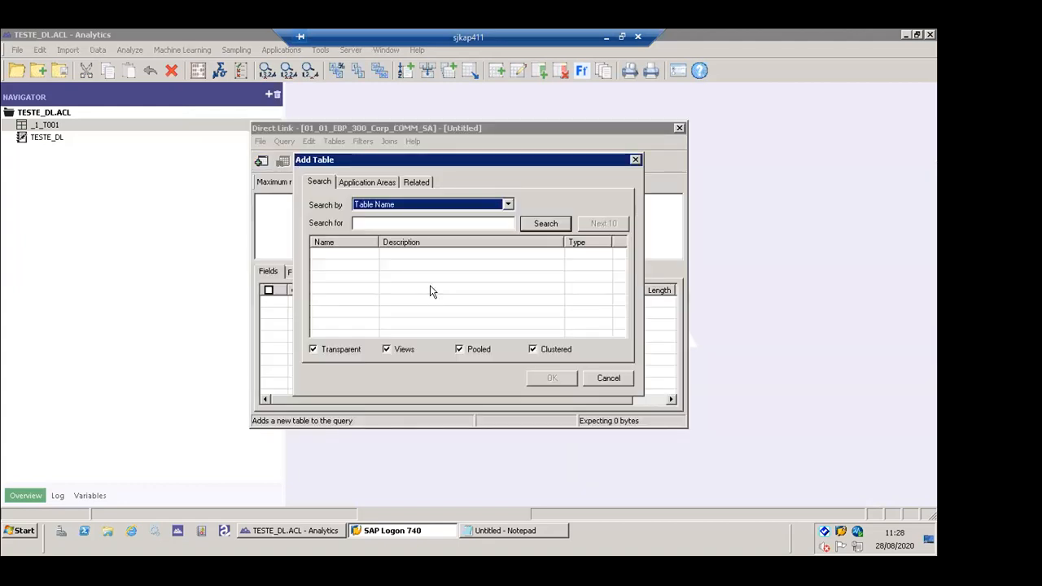
pyautogui.click(391, 222)
pyautogui.write('T001')
pyautogui.press('Return')
pyautogui.click(554, 379)
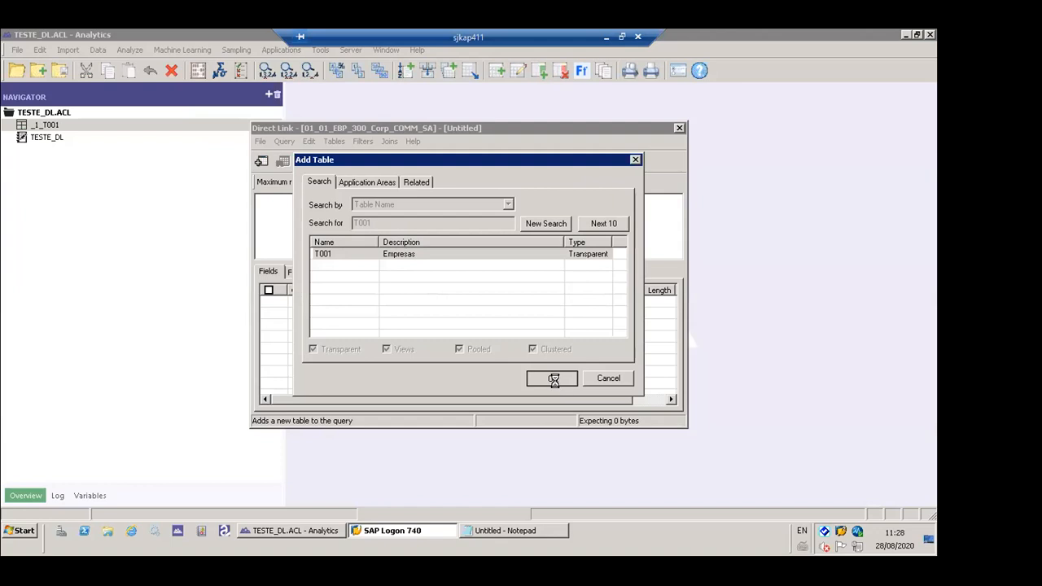
# - Select all fields of table T001 and set the maximum rows to All
pyautogui.click(269, 290)
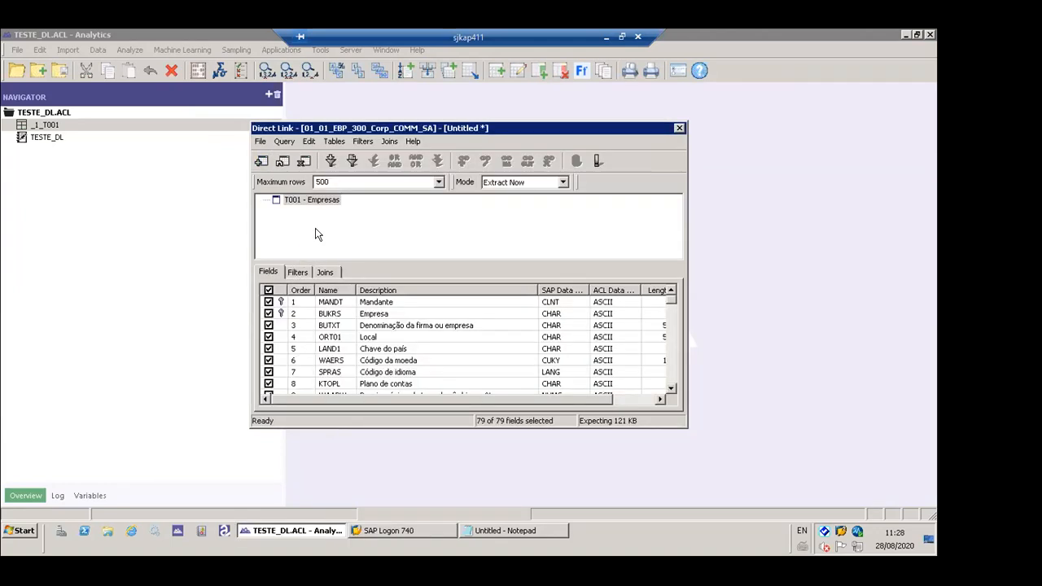
pyautogui.click(439, 181)
pyautogui.click(412, 203)
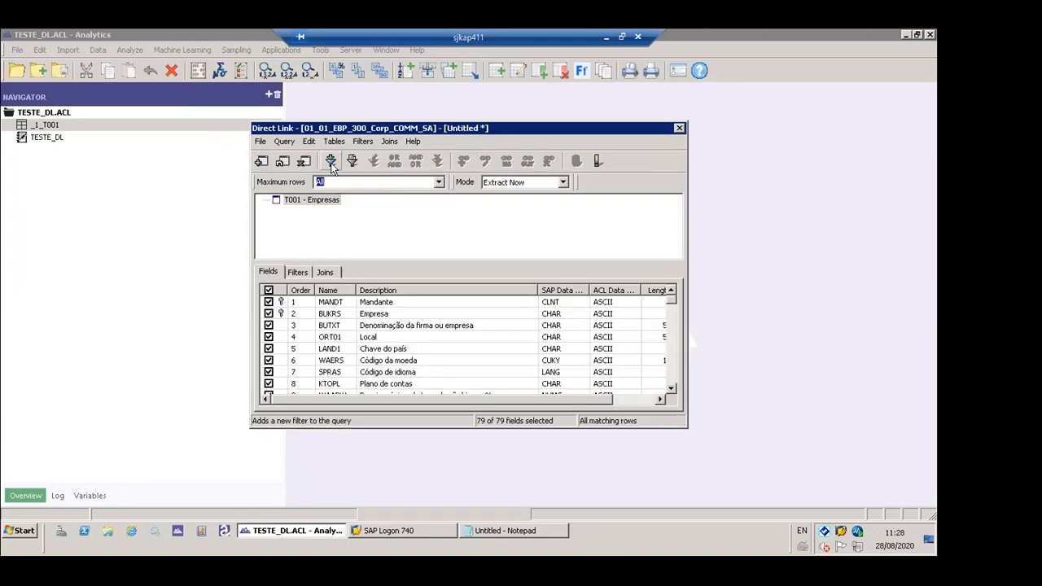
# - Add a filter list on field LAND1 - Chave do país with the copied codes AR, AT, AU, BE, BR and CA
pyautogui.click(352, 161)
pyautogui.click(458, 216)
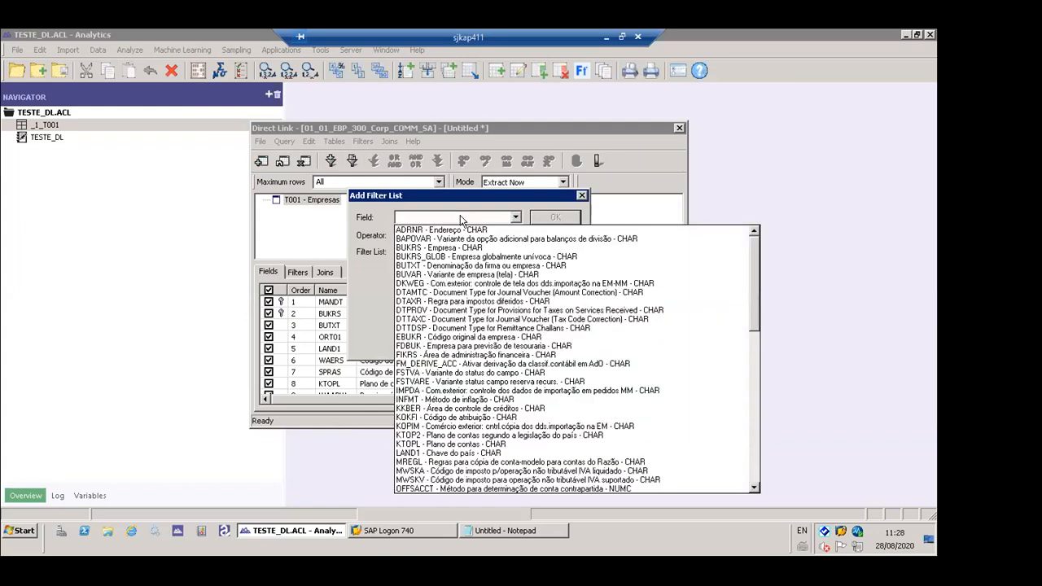
pyautogui.press('l')
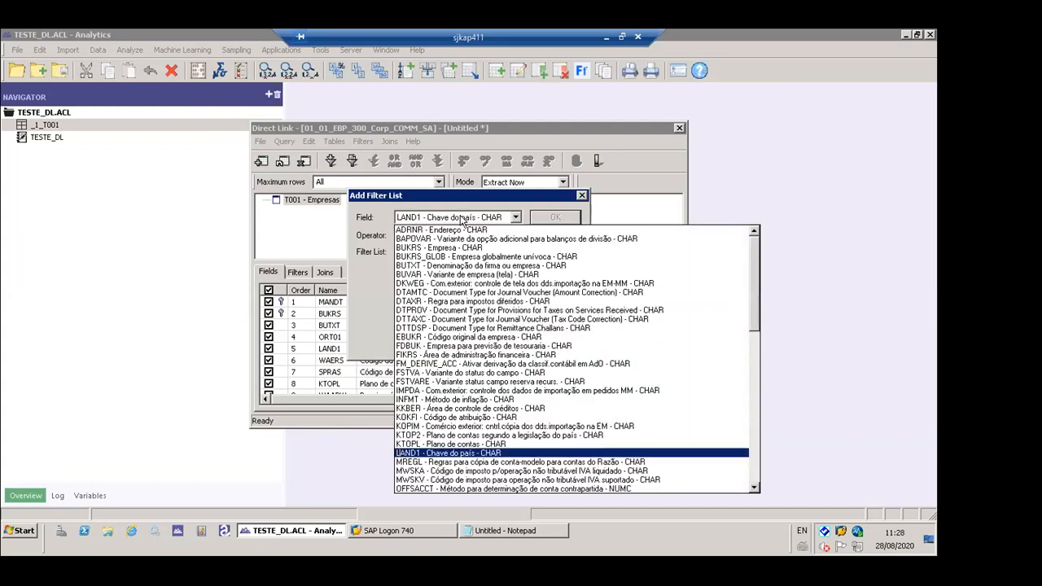
pyautogui.click(461, 219)
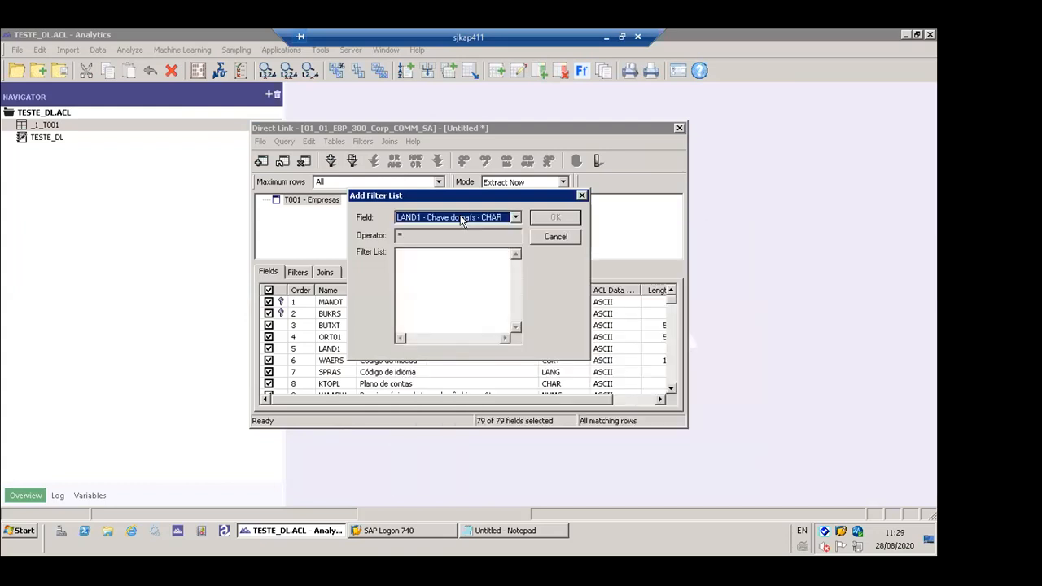
pyautogui.click(450, 256)
pyautogui.write('AR AT AU BE BR CA')
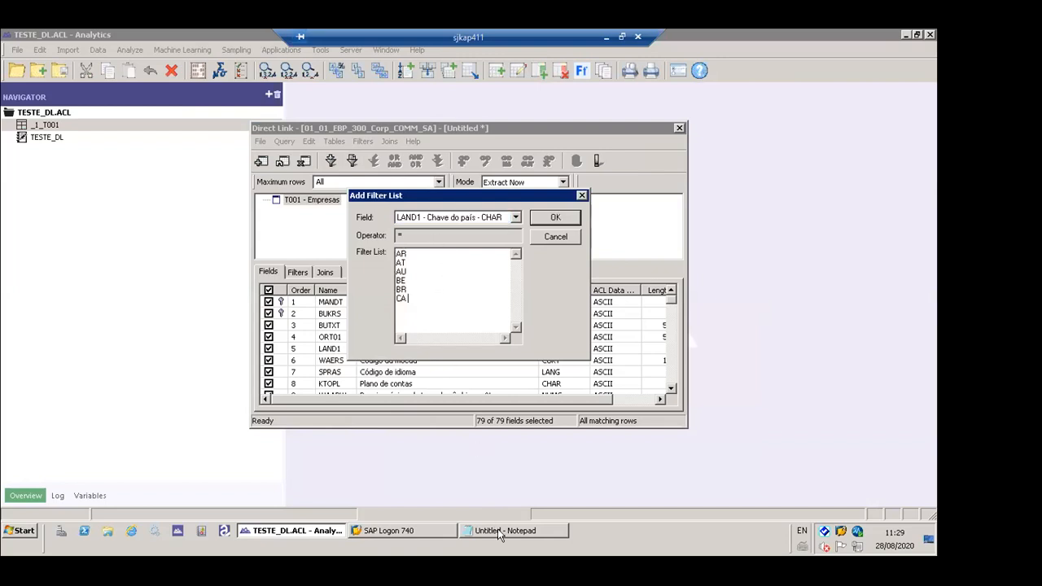
pyautogui.click(498, 530)
pyautogui.click(451, 268)
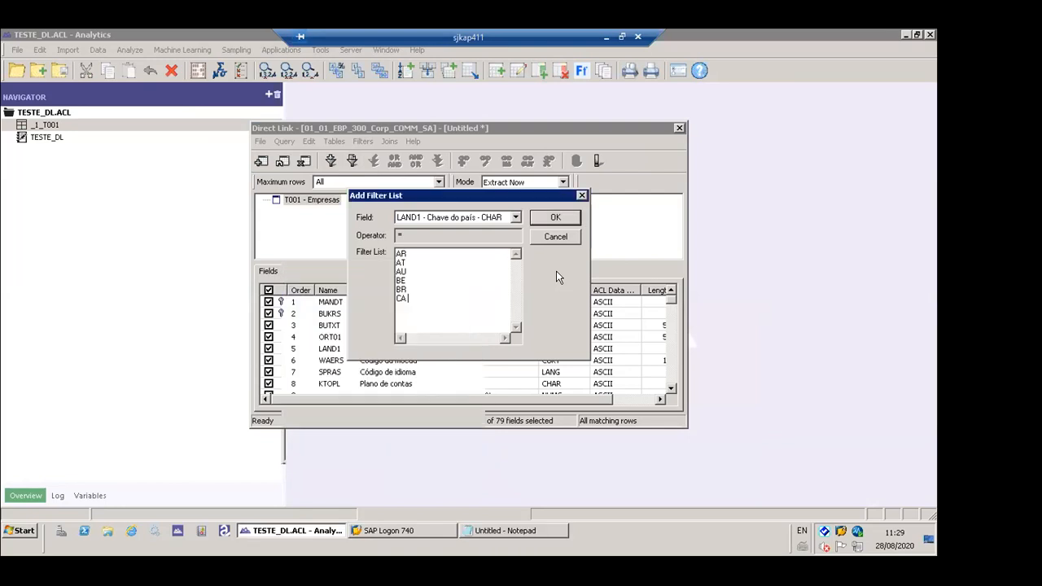
pyautogui.click(553, 218)
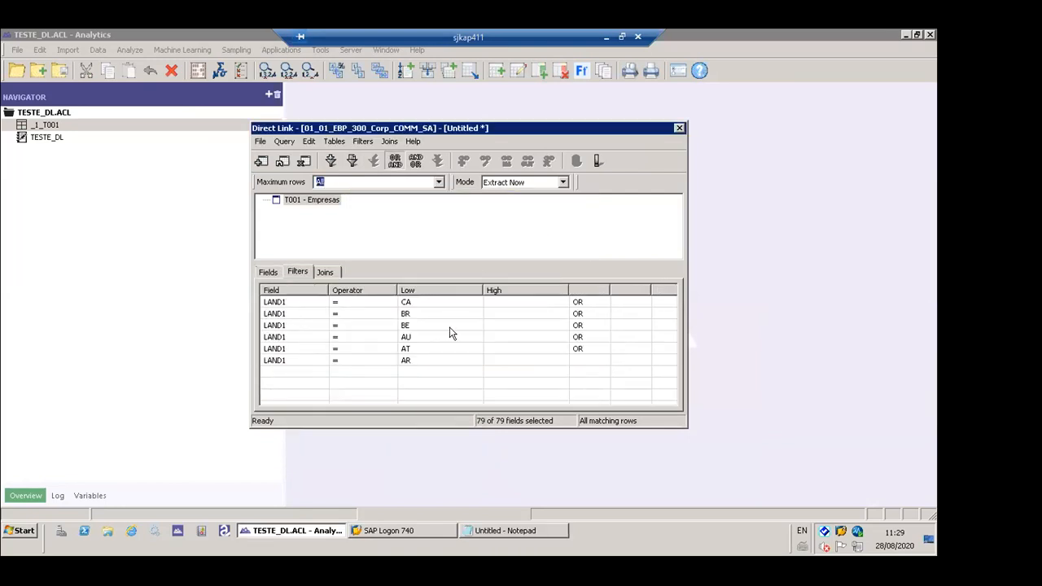
# - Go through the LAND1 filter conditions one by one, checking each country code and its operator
pyautogui.click(292, 303)
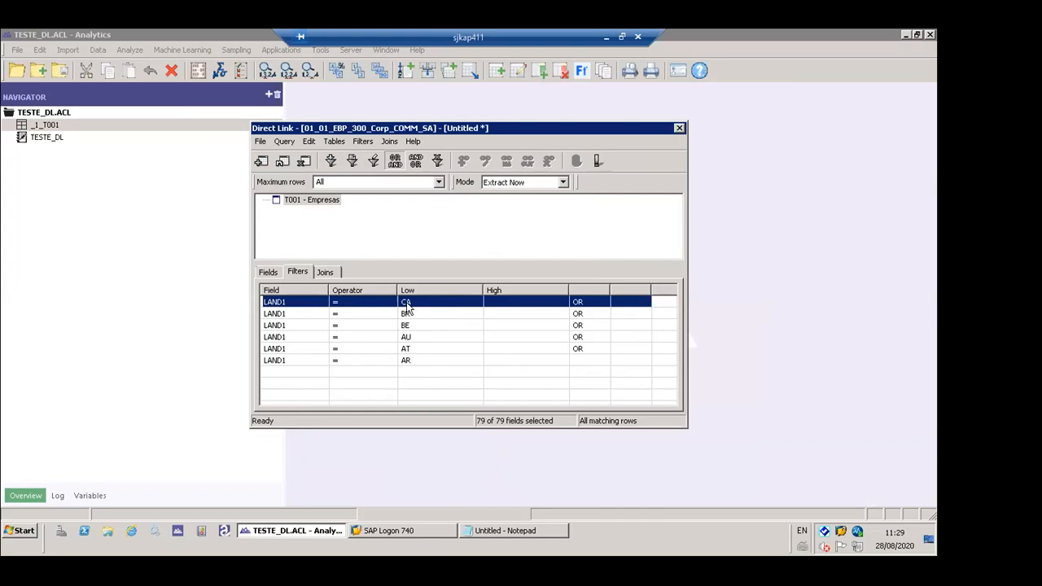
pyautogui.click(417, 315)
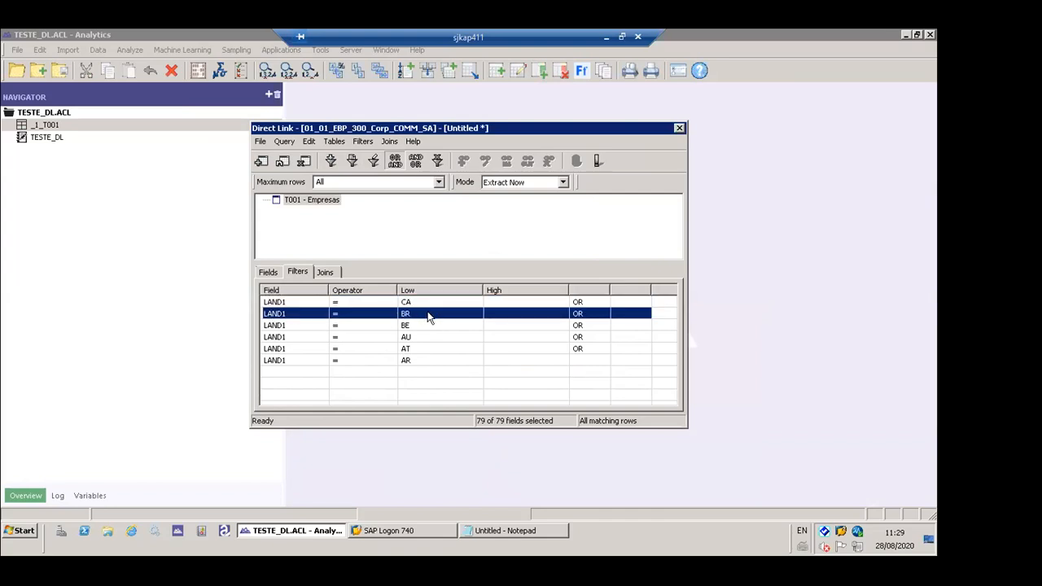
pyautogui.click(429, 325)
pyautogui.click(429, 337)
pyautogui.click(429, 348)
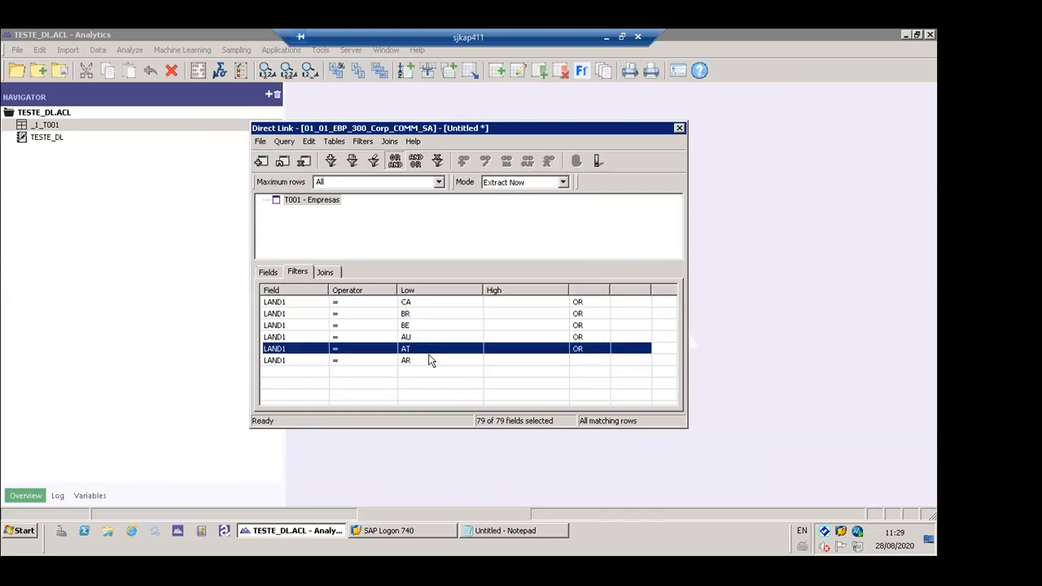
# - Submit the LAND1-filtered T001 query for immediate extraction, declining background mode
pyautogui.click(429, 360)
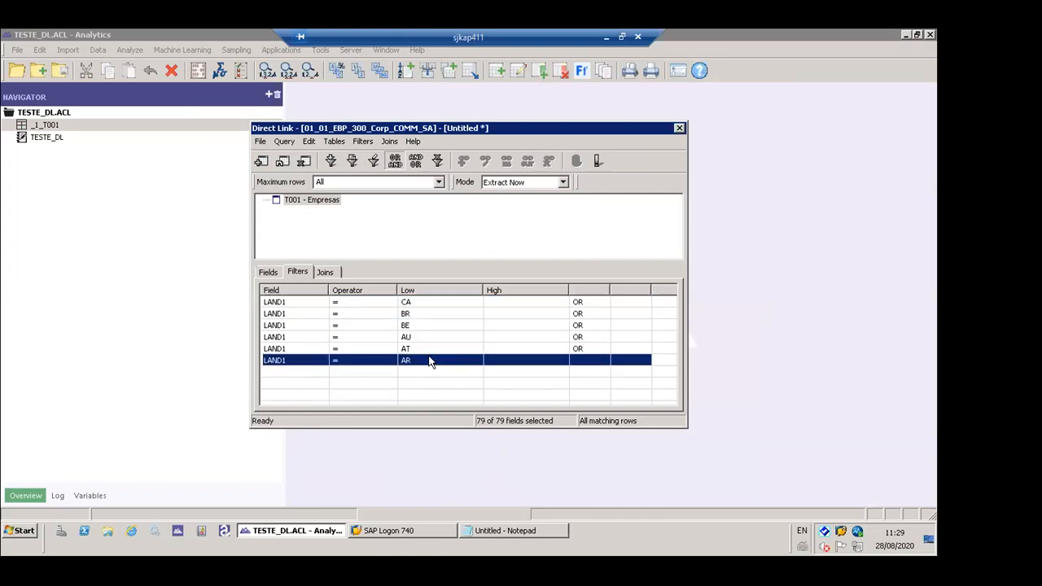
pyautogui.click(276, 274)
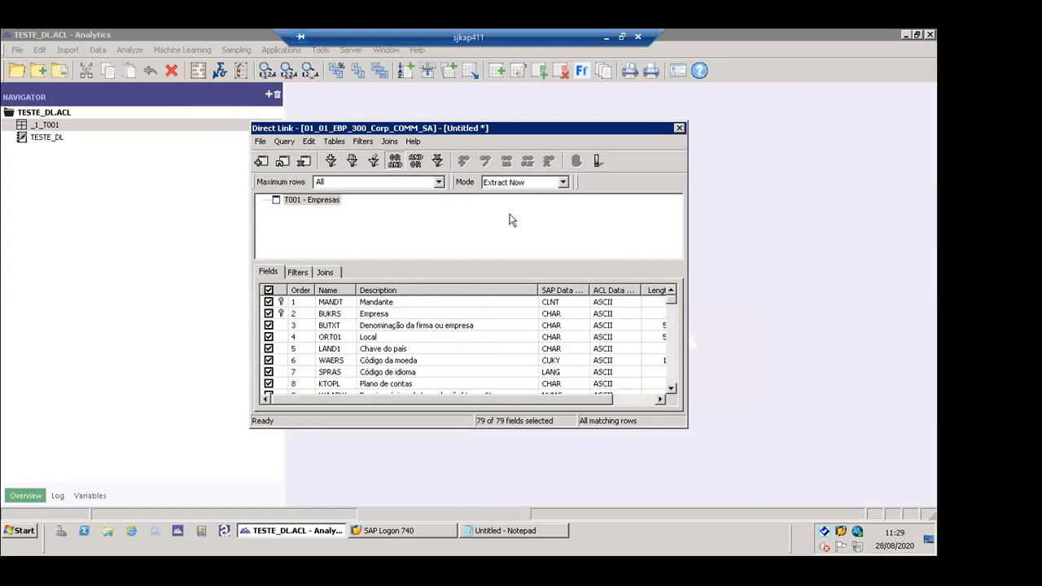
pyautogui.click(597, 160)
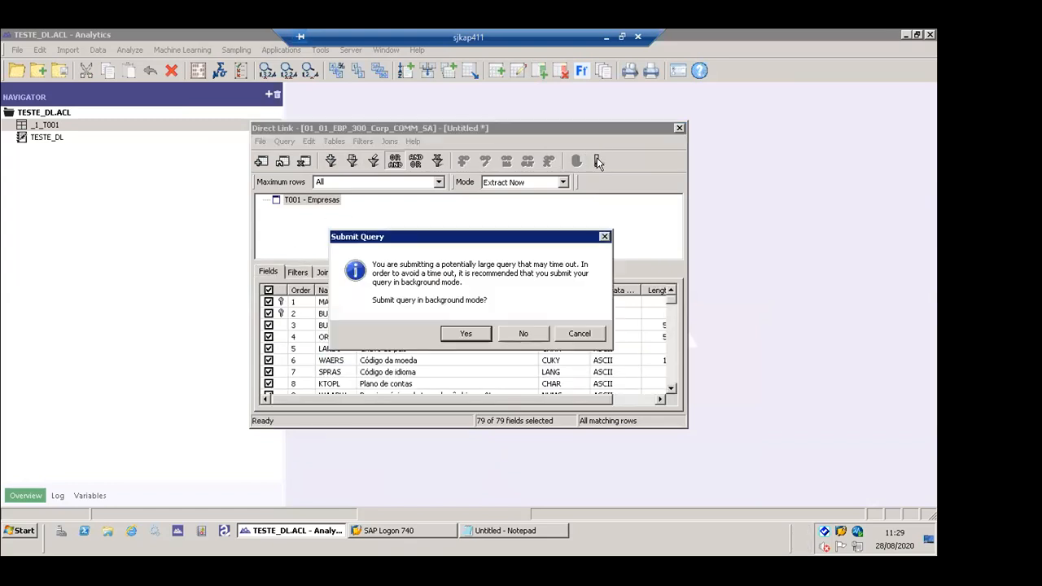
pyautogui.click(521, 335)
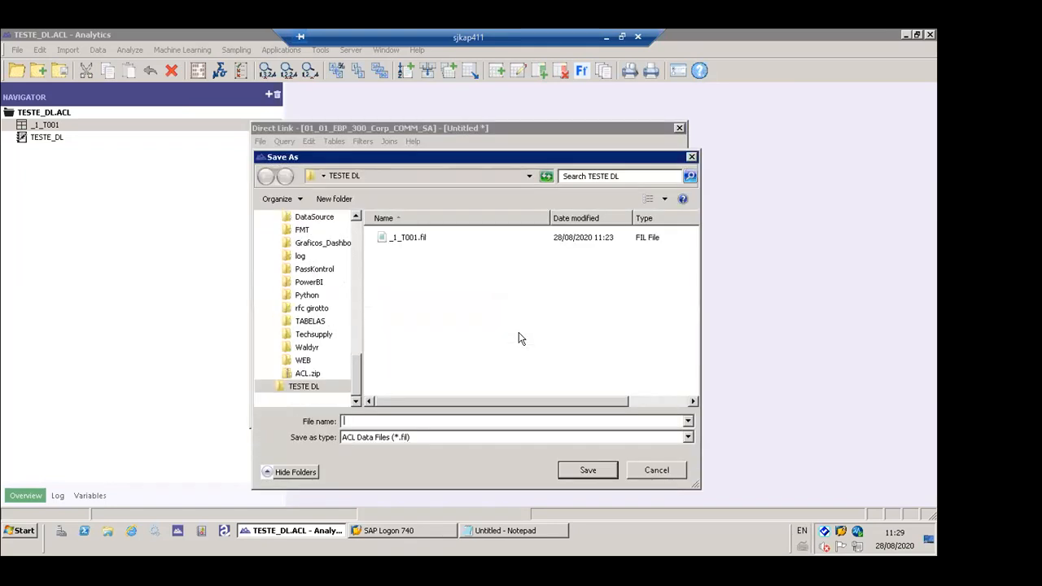
# - Save the extract as _1_T001_F_LAND1.fil and select the Chave do país column in the resulting table
pyautogui.click(398, 241)
pyautogui.click(376, 422)
pyautogui.click(374, 421)
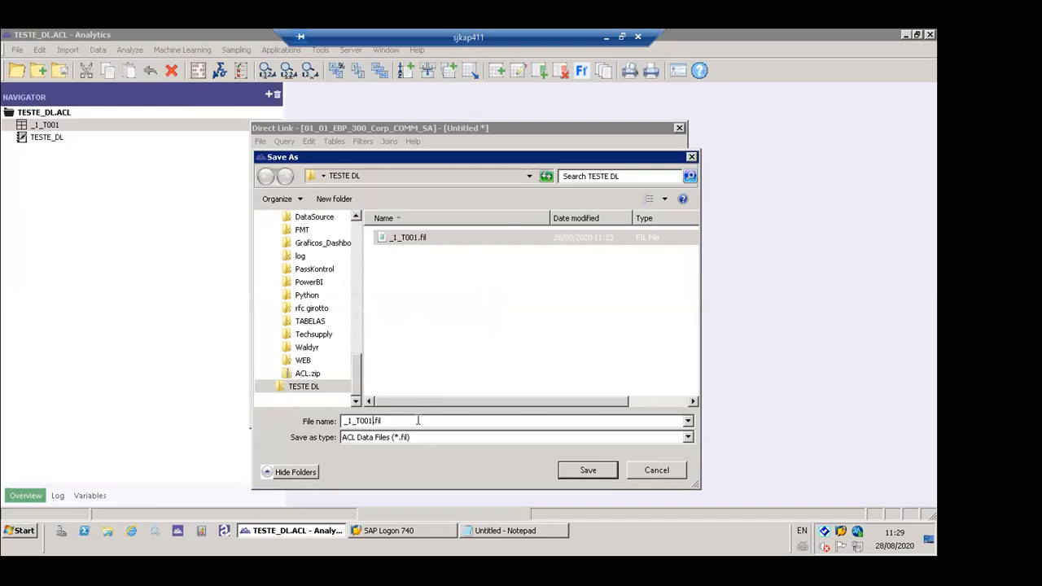
pyautogui.write('_F_LAND1')
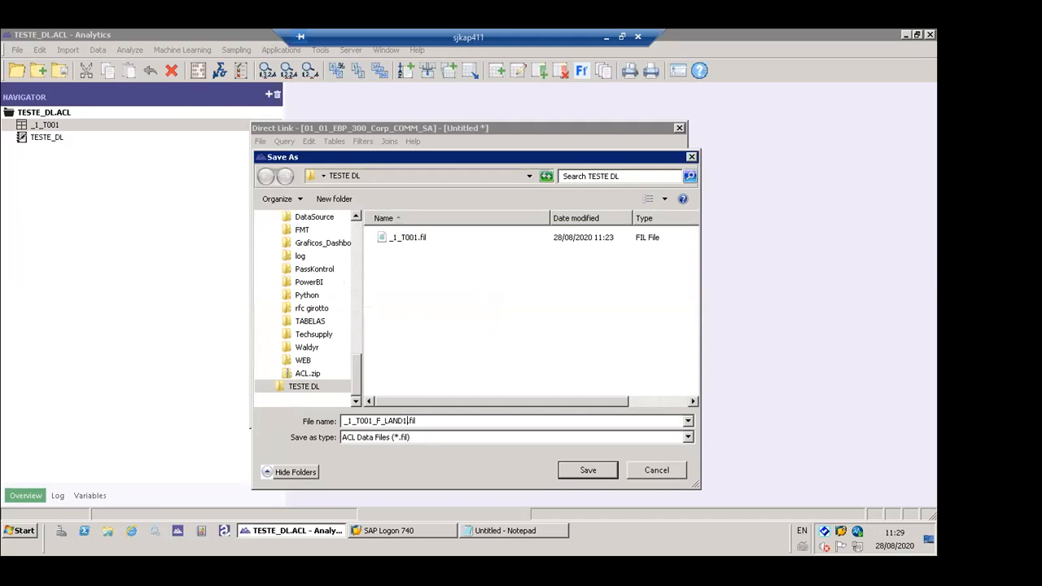
pyautogui.press('Return')
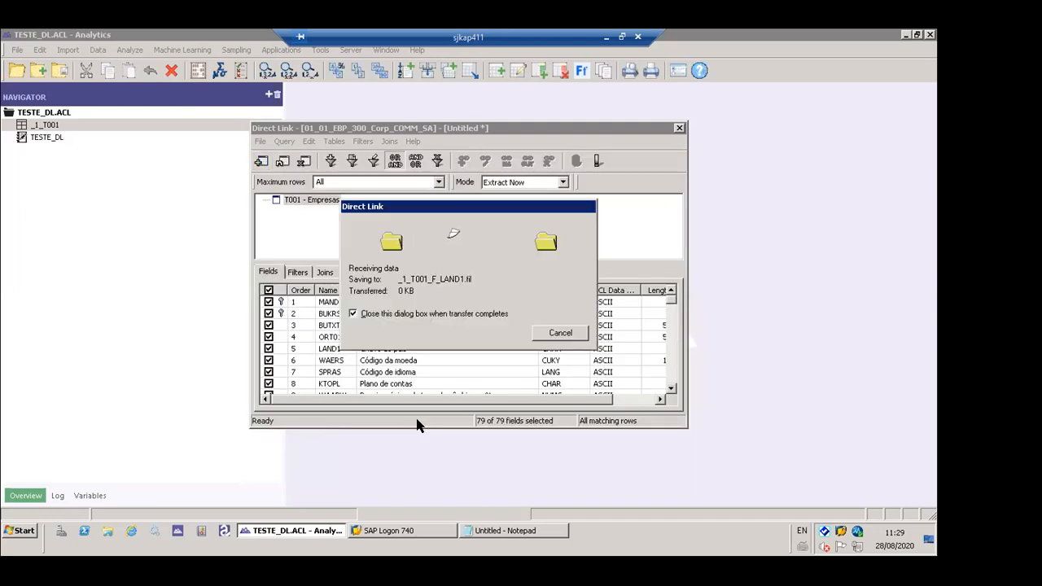
pyautogui.press('Return')
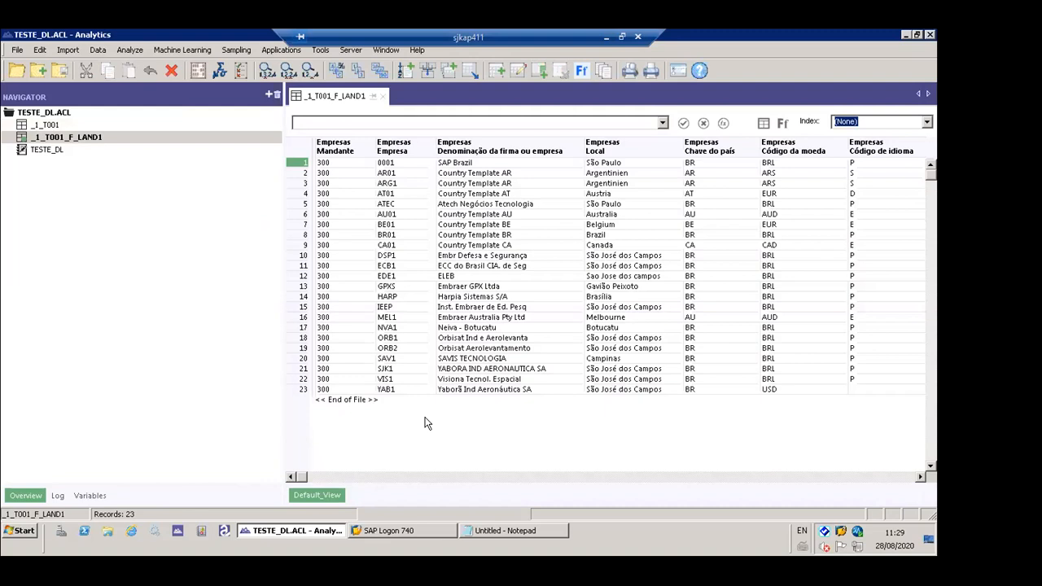
pyautogui.click(713, 153)
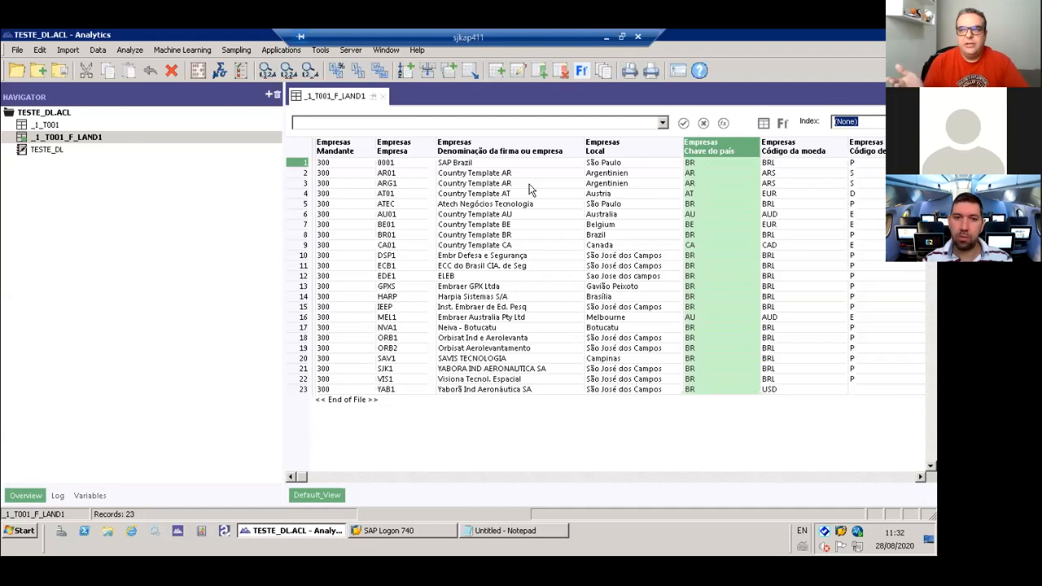
# - Start another Direct Link query on SAP system 01_01_EBP_300_Corp_COMM_SA and add table T001 (Empresas)
pyautogui.click(68, 50)
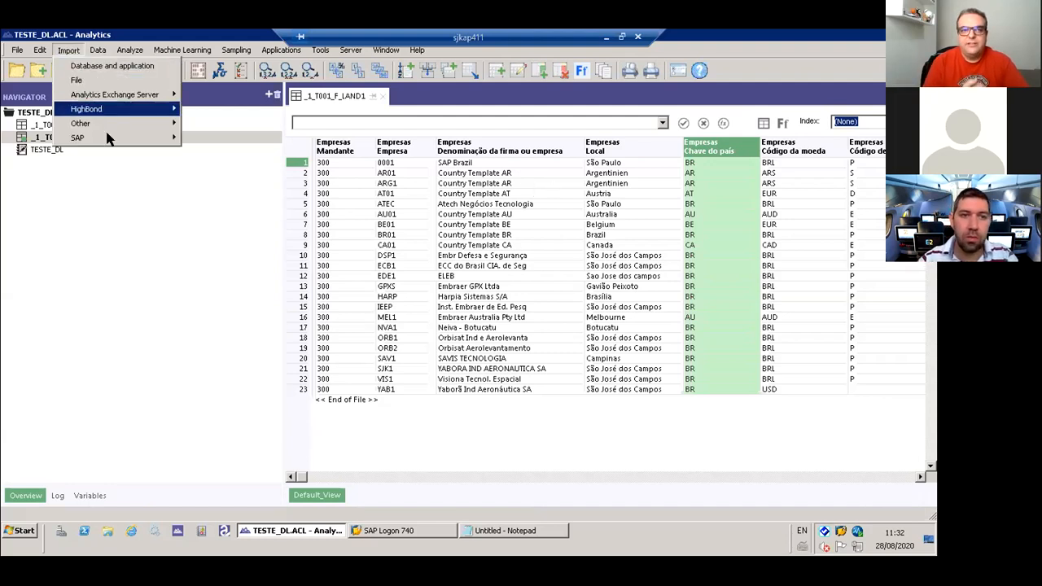
pyautogui.moveTo(122, 138)
pyautogui.click(221, 138)
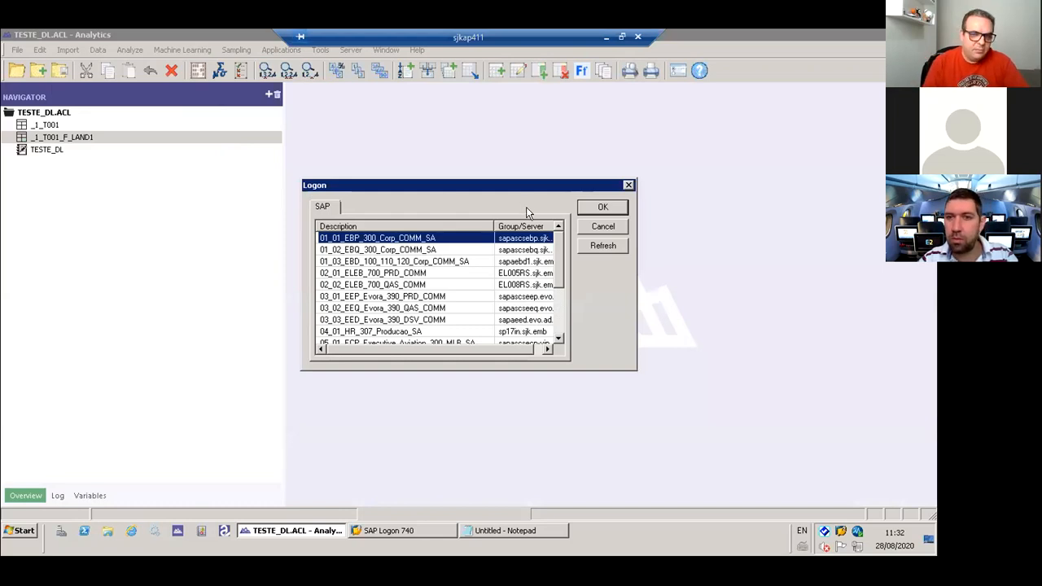
pyautogui.click(600, 210)
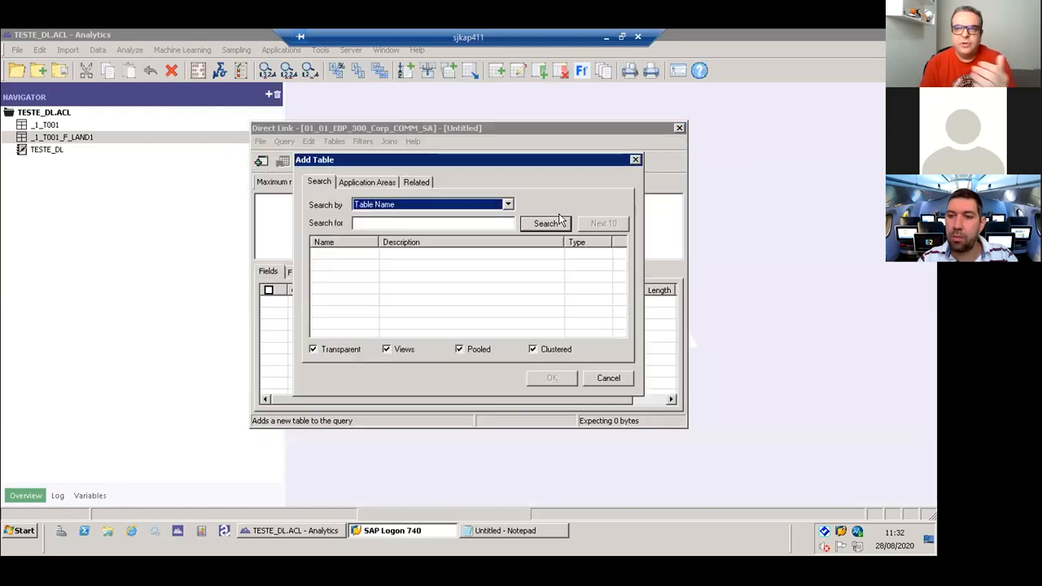
pyautogui.click(407, 222)
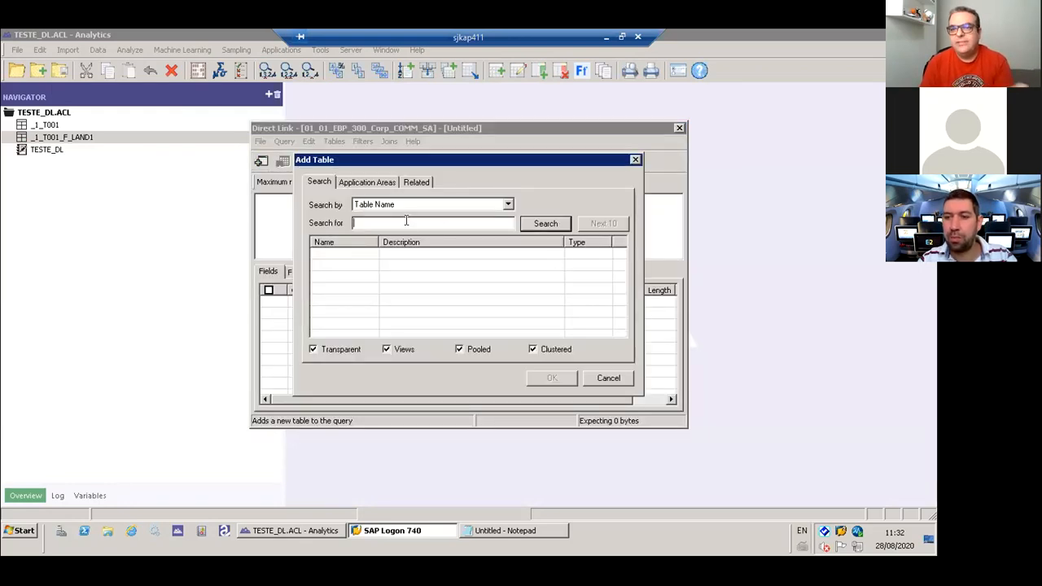
pyautogui.write('T001')
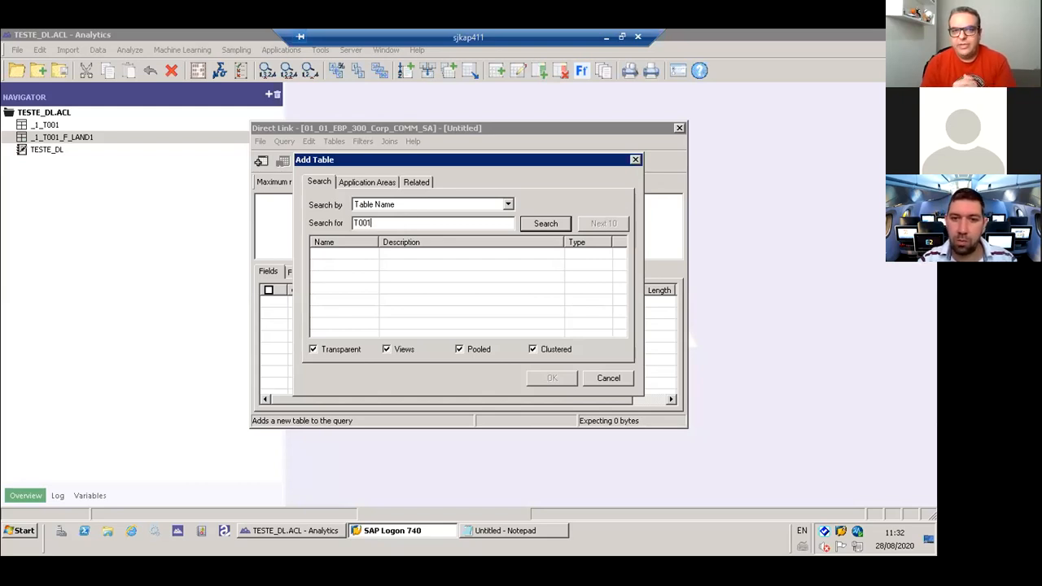
pyautogui.press('Return')
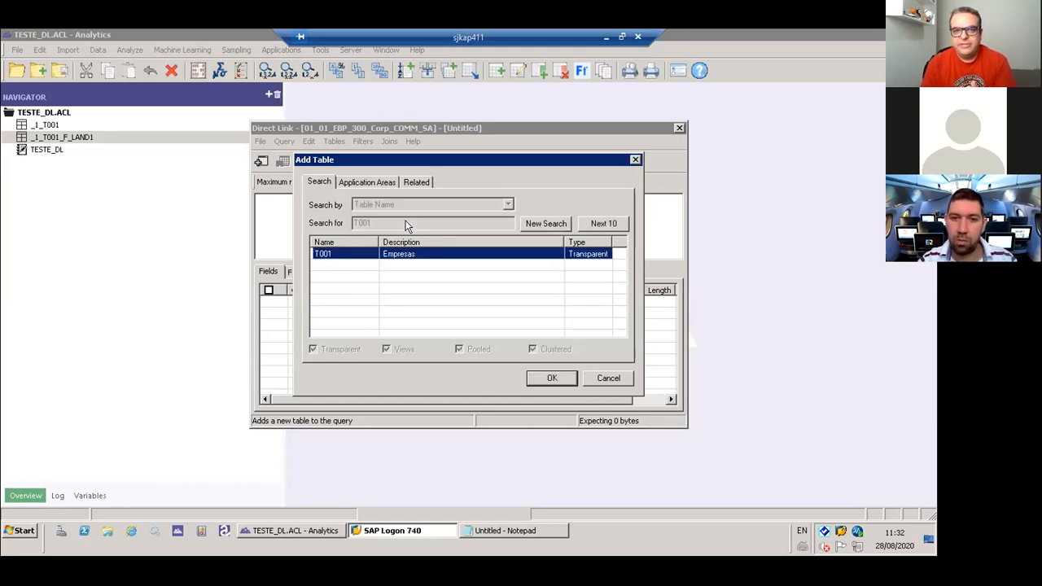
pyautogui.click(552, 378)
# - Include all T001 fields in the new query and set its maximum rows to All
pyautogui.click(267, 290)
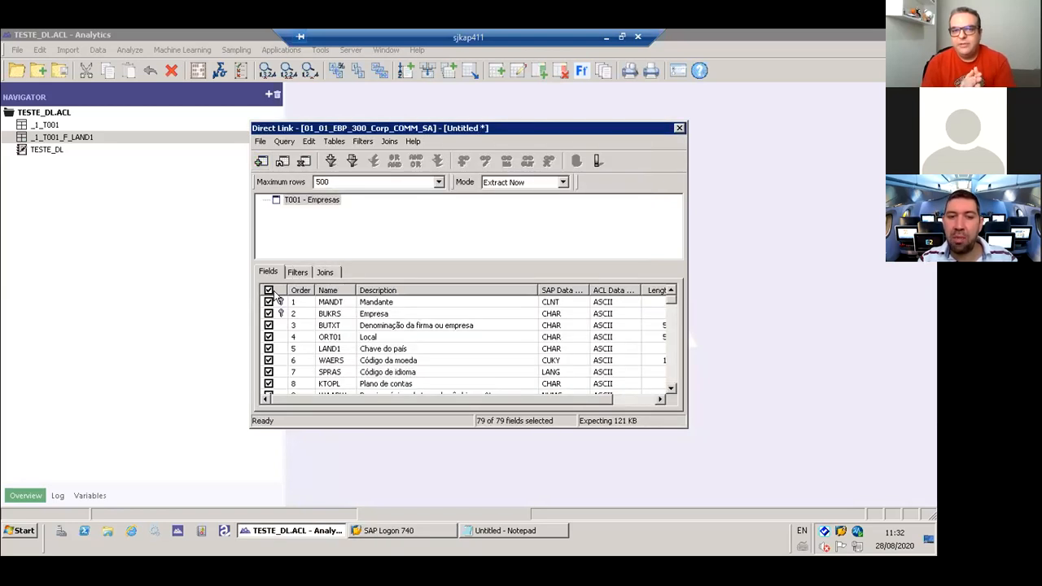
pyautogui.click(439, 182)
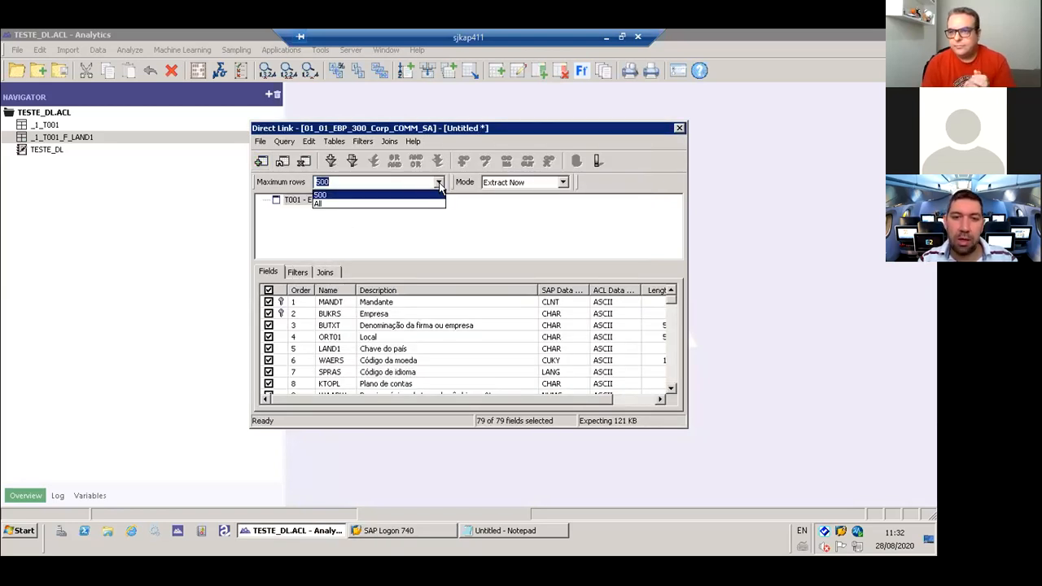
pyautogui.click(426, 203)
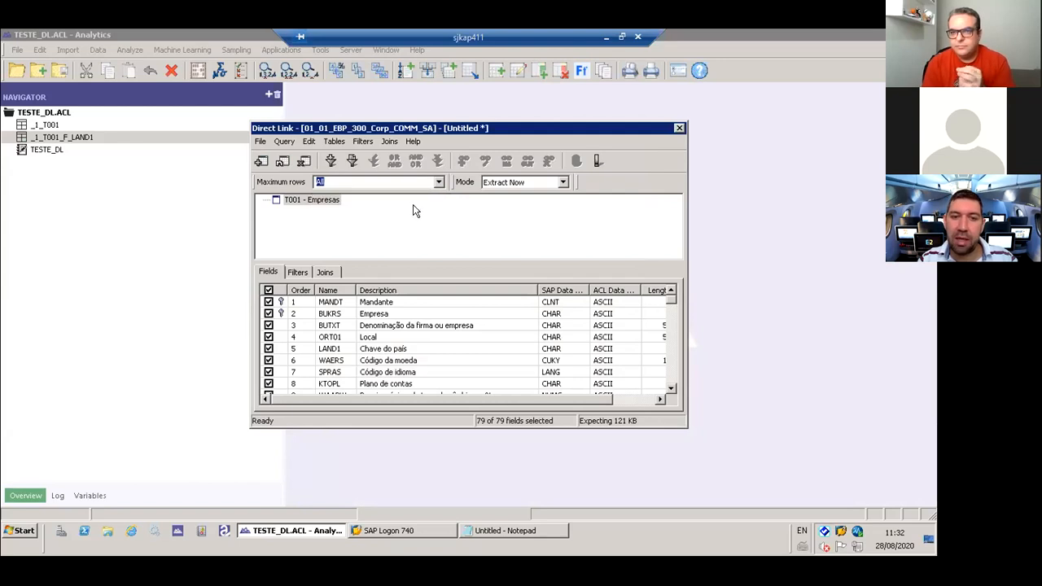
pyautogui.click(328, 273)
pyautogui.click(271, 273)
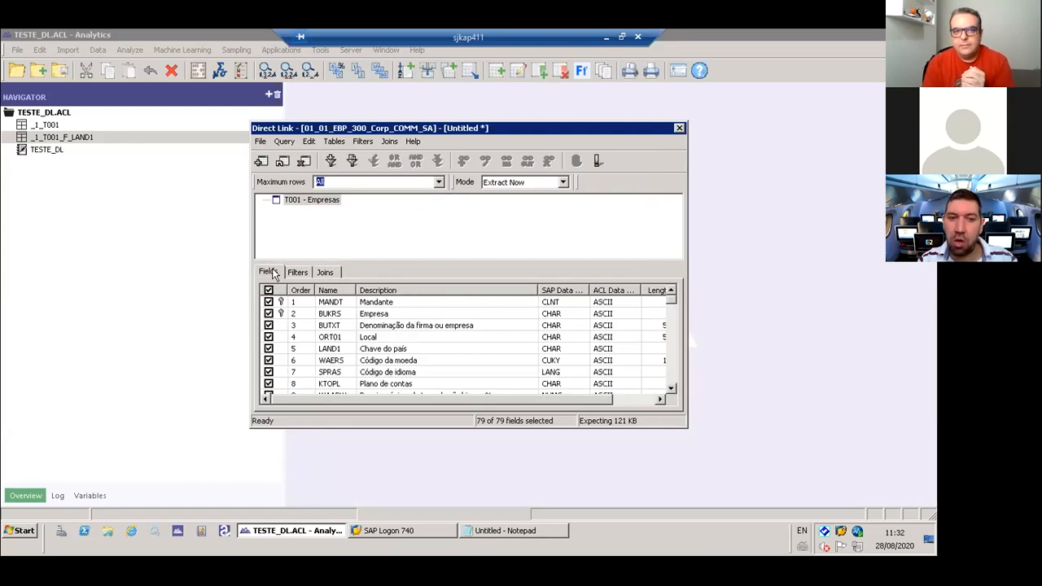
# - Add T001W (Centros/filiais) as a child table of T001 and accept the suggested joins
pyautogui.click(261, 161)
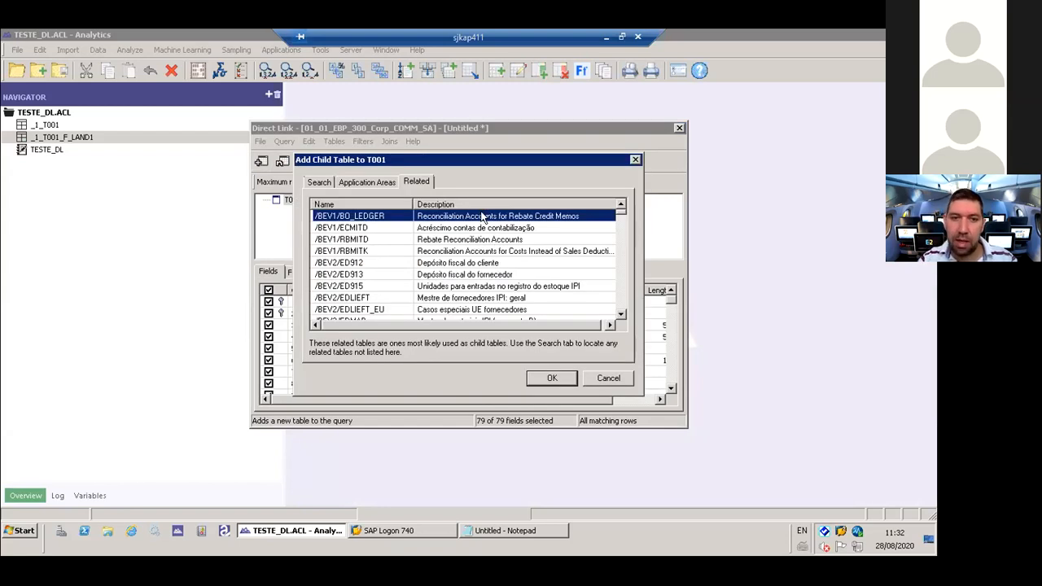
pyautogui.click(320, 182)
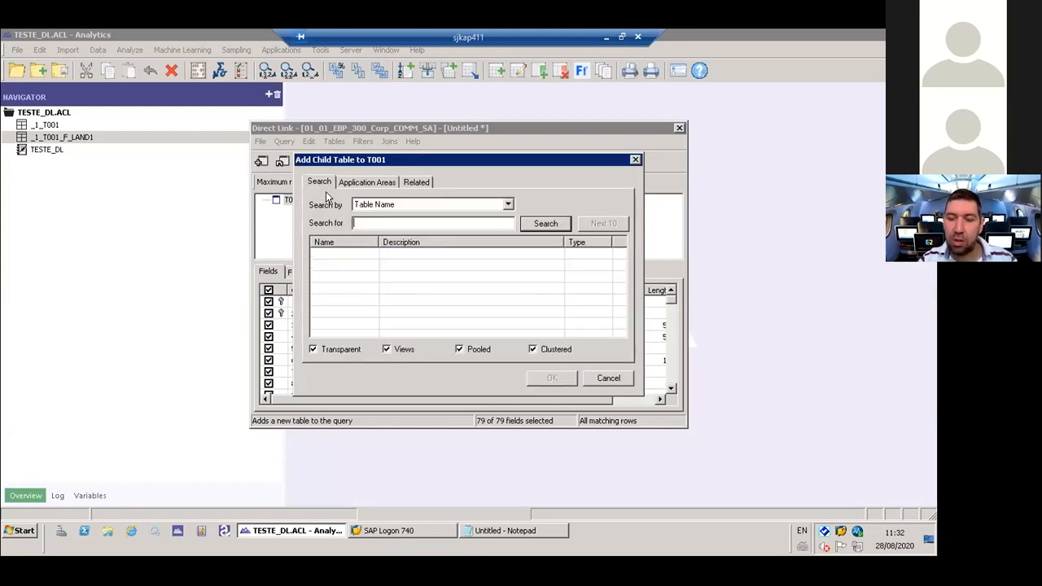
pyautogui.write('T001W')
pyautogui.press('Return')
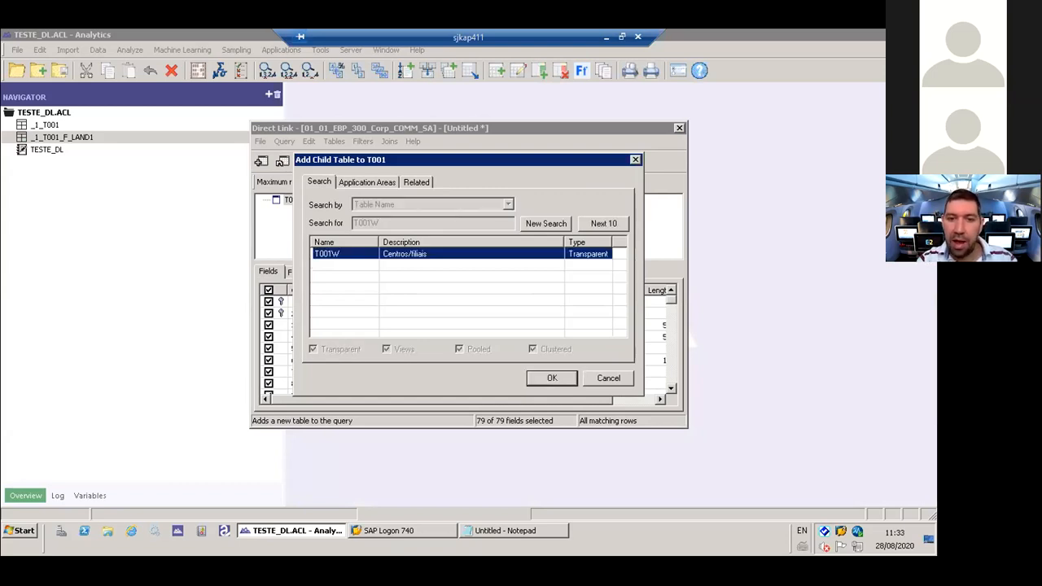
pyautogui.press('Return')
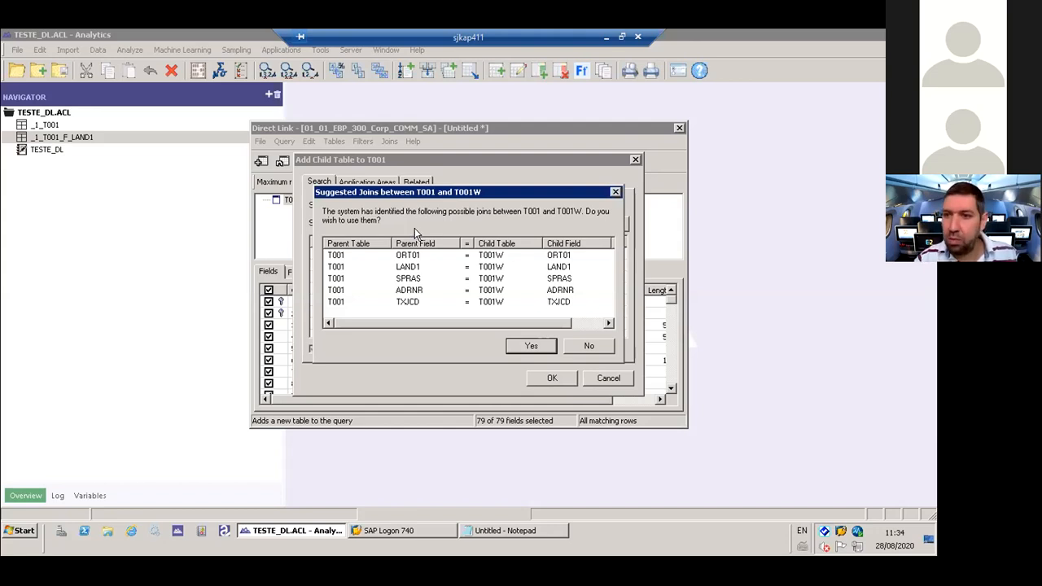
pyautogui.click(525, 348)
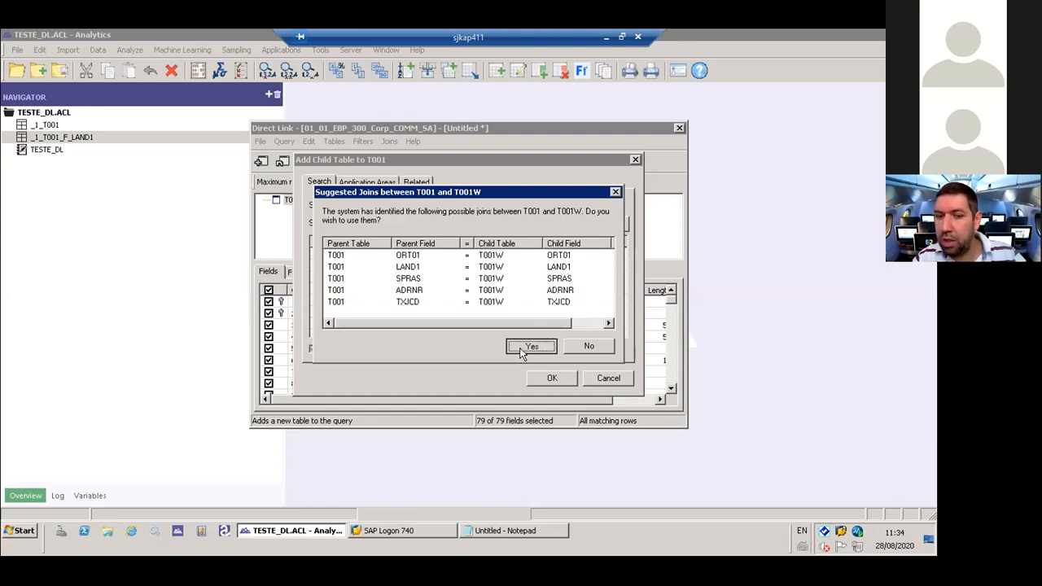
# - Select all fields of child table T001W and review its join conditions with T001
pyautogui.click(268, 290)
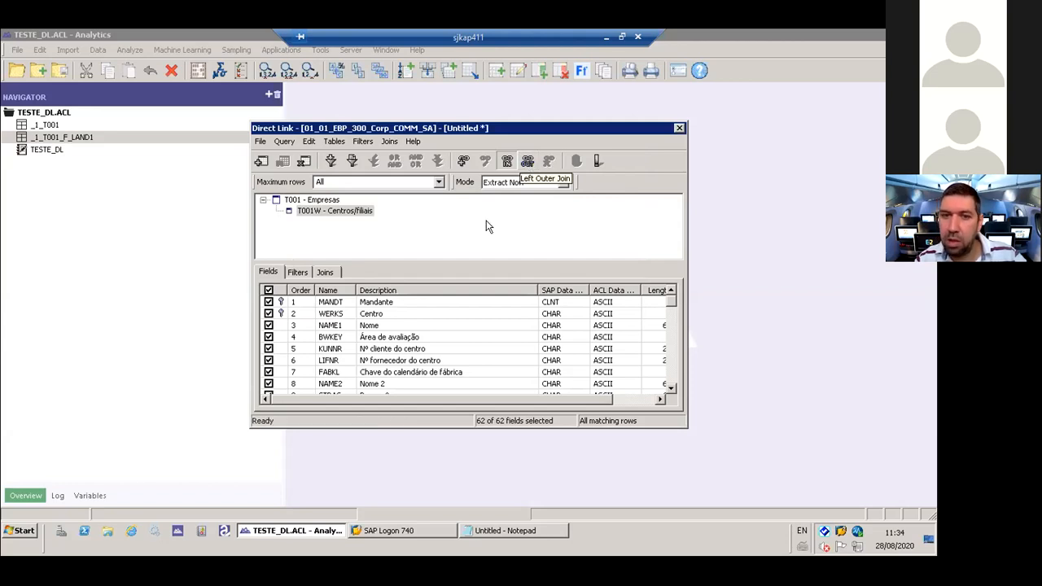
pyautogui.click(298, 212)
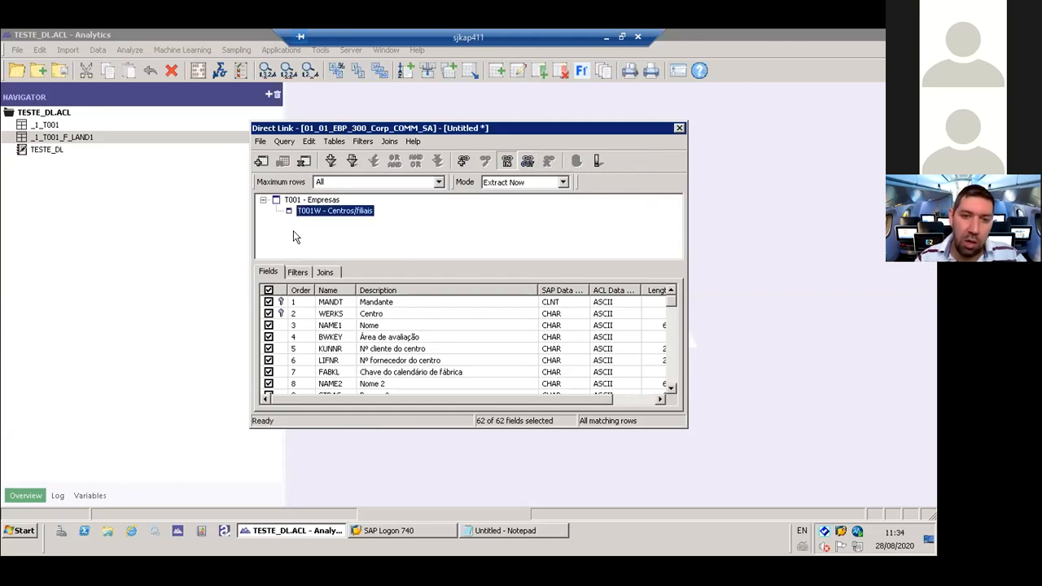
pyautogui.click(326, 274)
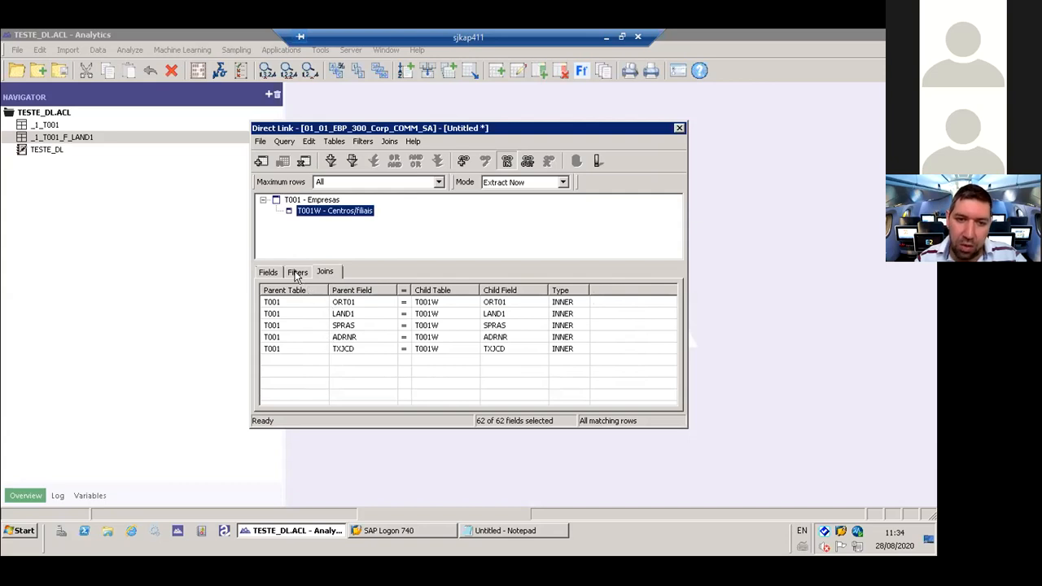
pyautogui.click(263, 272)
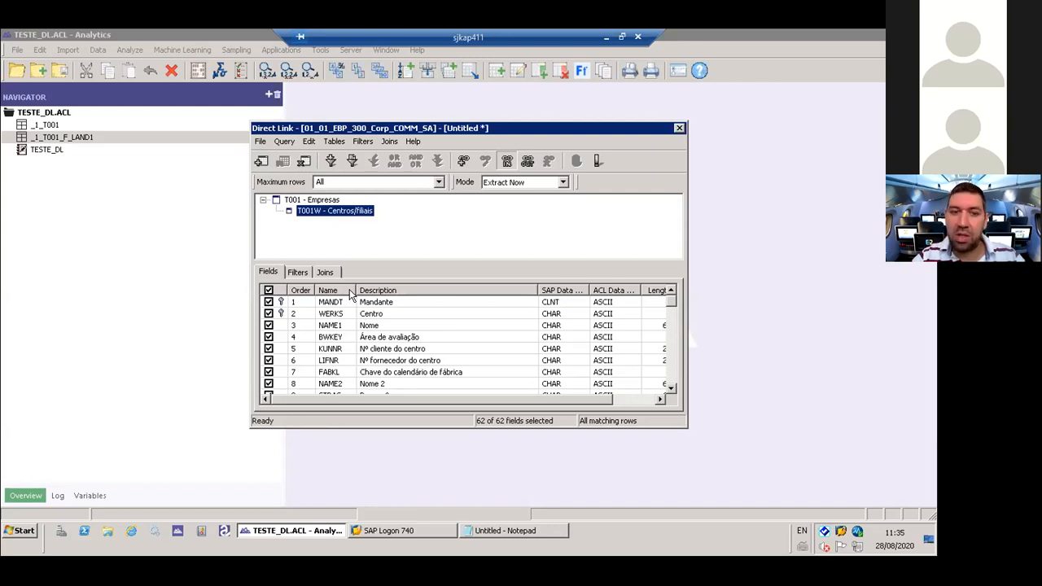
# - Submit the joined query without background mode and save the extract under the _1_T001_F_LAND1.fil name with F_LAND1 replaced by J_T001W
pyautogui.click(595, 162)
pyautogui.click(523, 333)
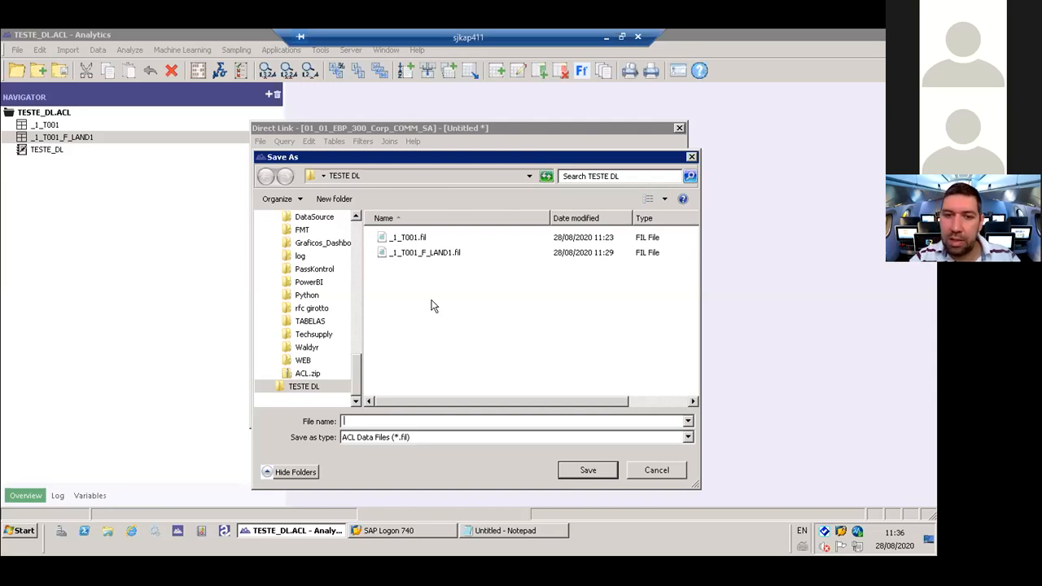
pyautogui.click(412, 254)
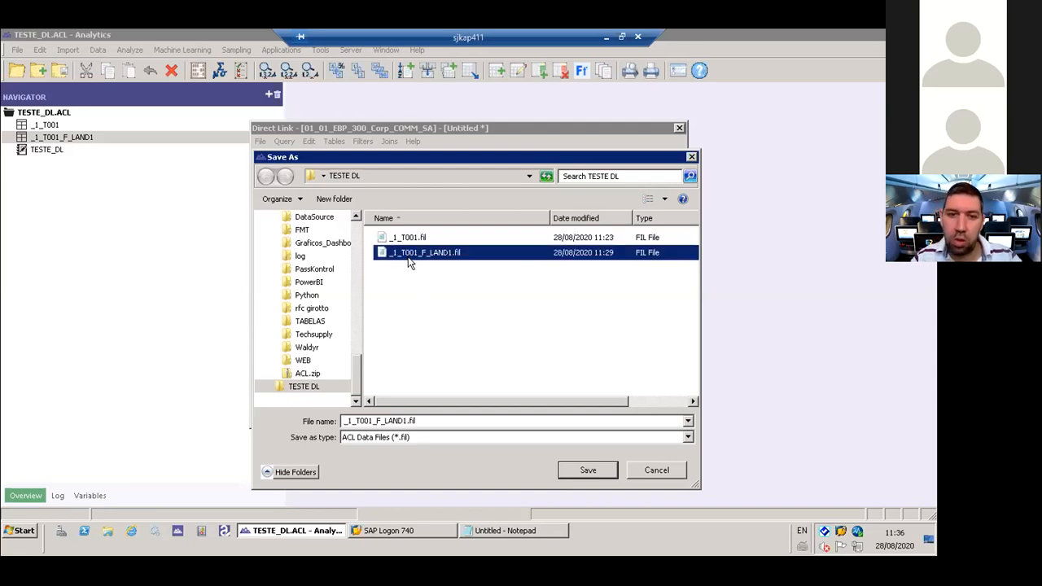
pyautogui.doubleClick(377, 421)
pyautogui.click(377, 421)
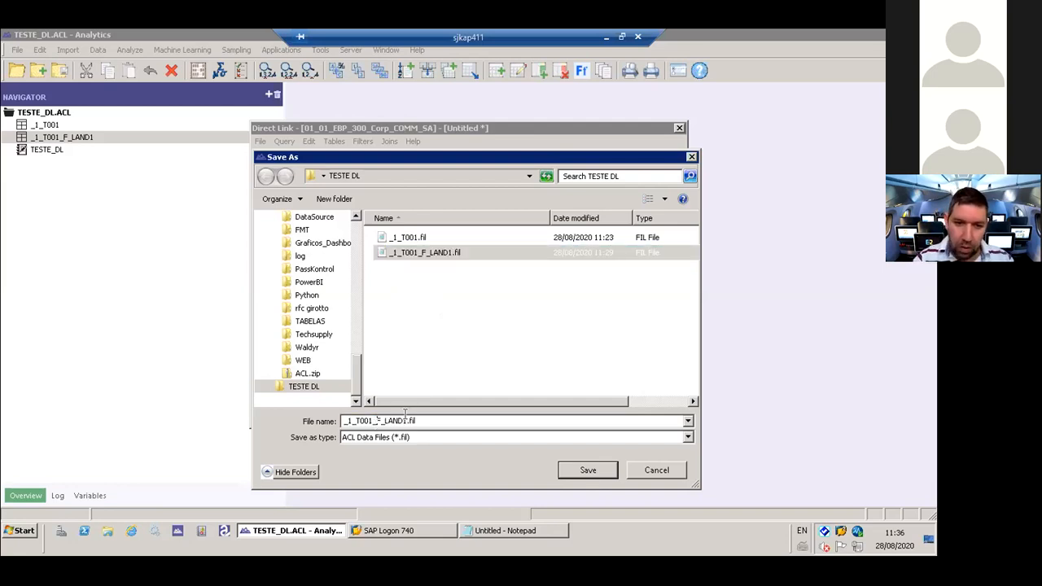
pyautogui.press('Delete')
pyautogui.write('J')
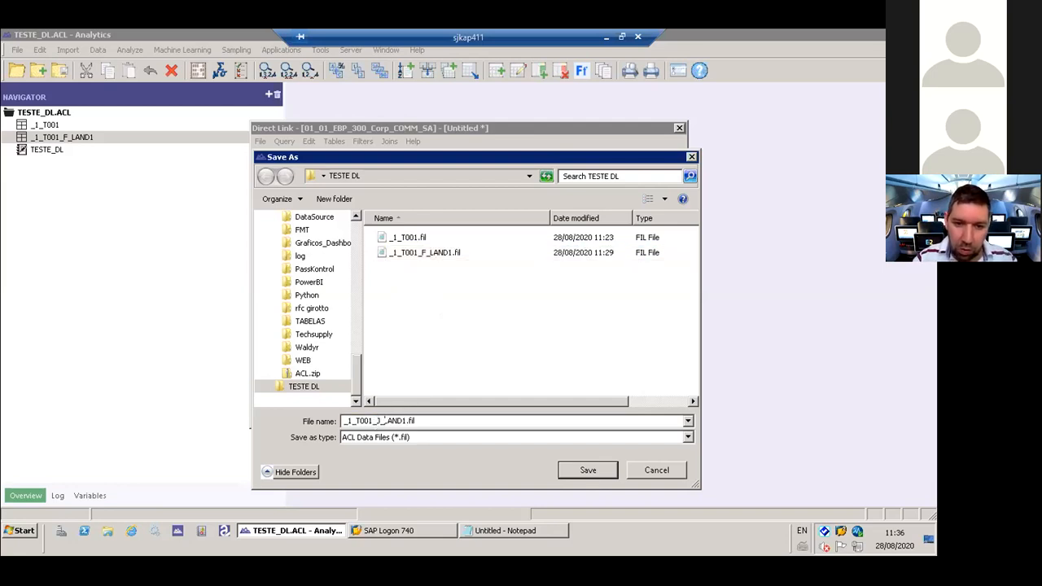
pyautogui.write('_T001W')
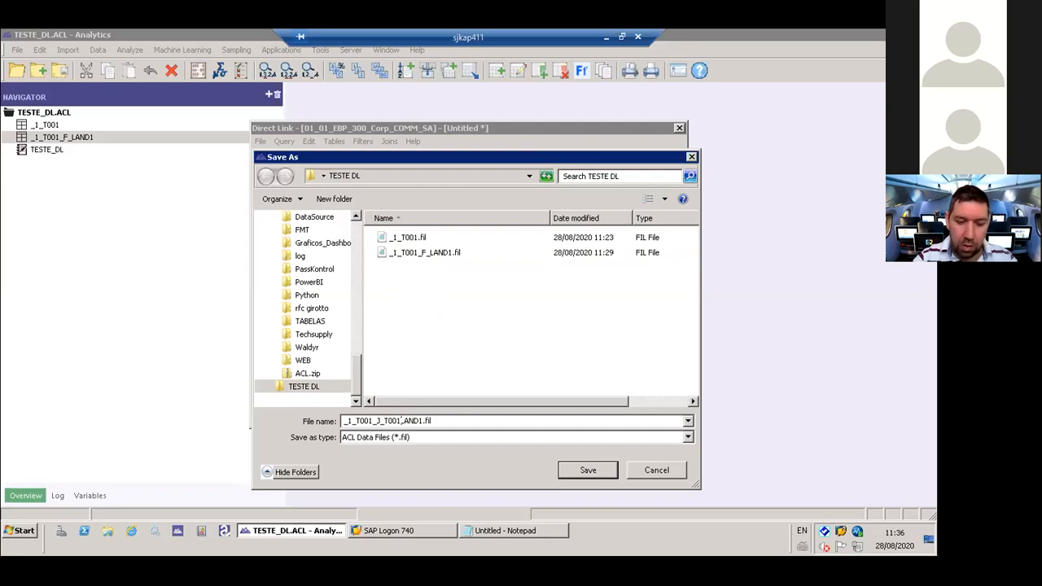
pyautogui.press('Delete')
pyautogui.press('Delete')
pyautogui.press('Delete')
pyautogui.press('Delete')
pyautogui.press('Delete')
pyautogui.press('Delete')
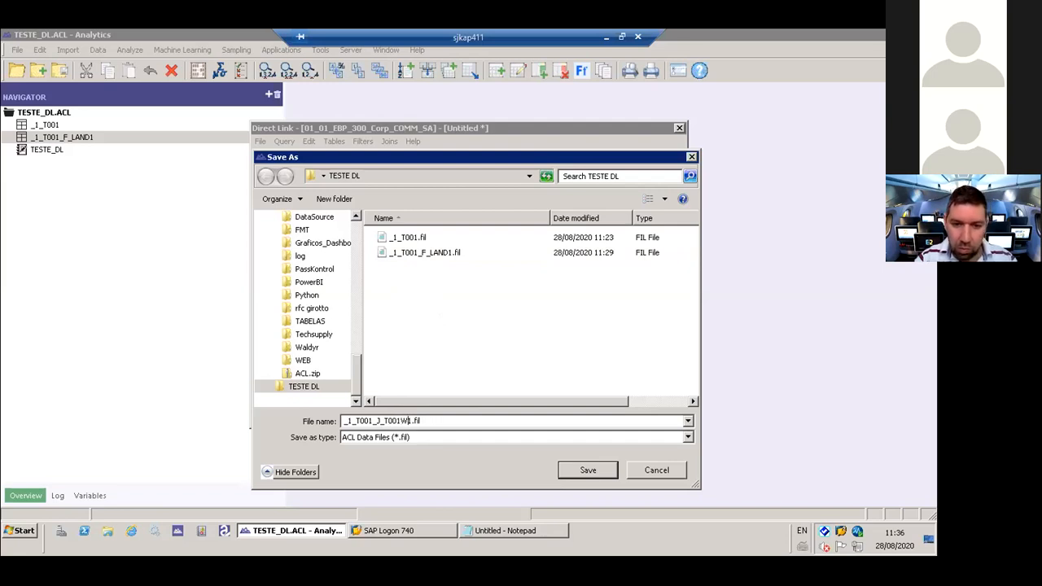
pyautogui.press('Return')
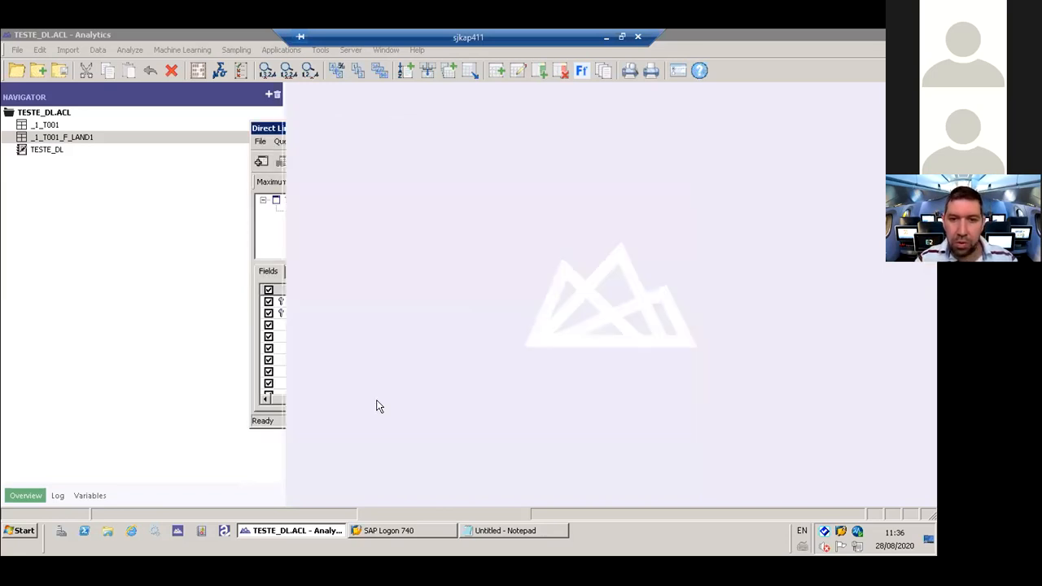
# - Accept _1_T001_J_T001W as the table name, look over the joined extract and close it
pyautogui.press('Return')
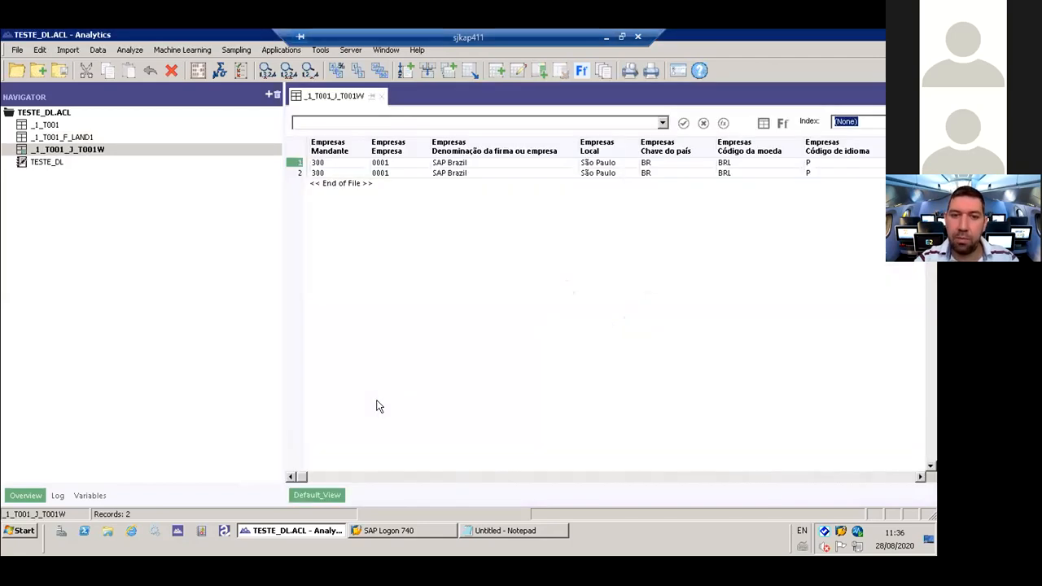
pyautogui.moveTo(303, 477)
pyautogui.mouseDown()
pyautogui.moveTo(321, 477)
pyautogui.moveTo(293, 484)
pyautogui.mouseUp()
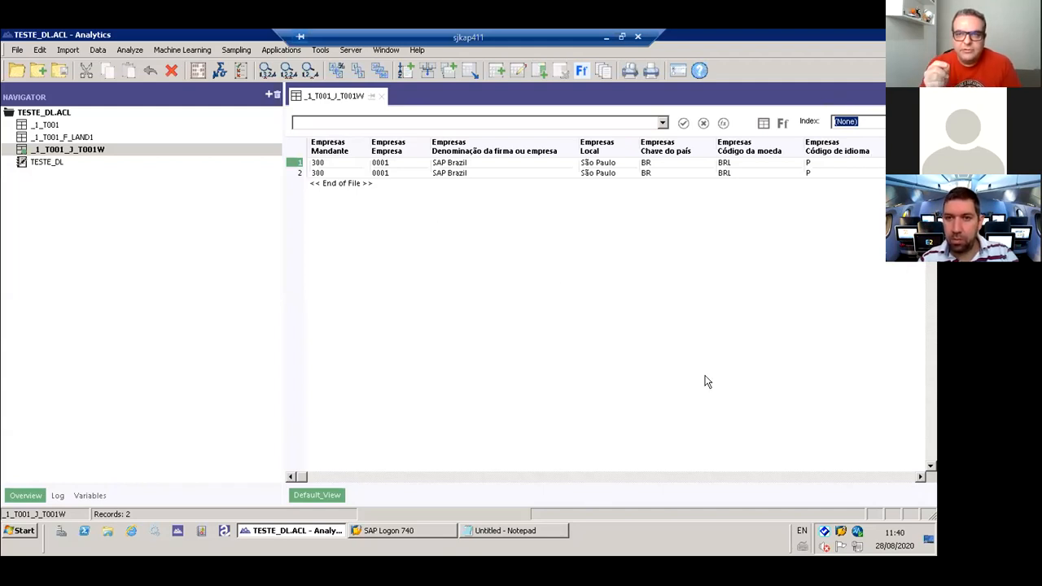
pyautogui.click(381, 96)
# - Create a new SAP query and add table T001 to it
pyautogui.click(69, 49)
pyautogui.moveTo(123, 140)
pyautogui.click(219, 137)
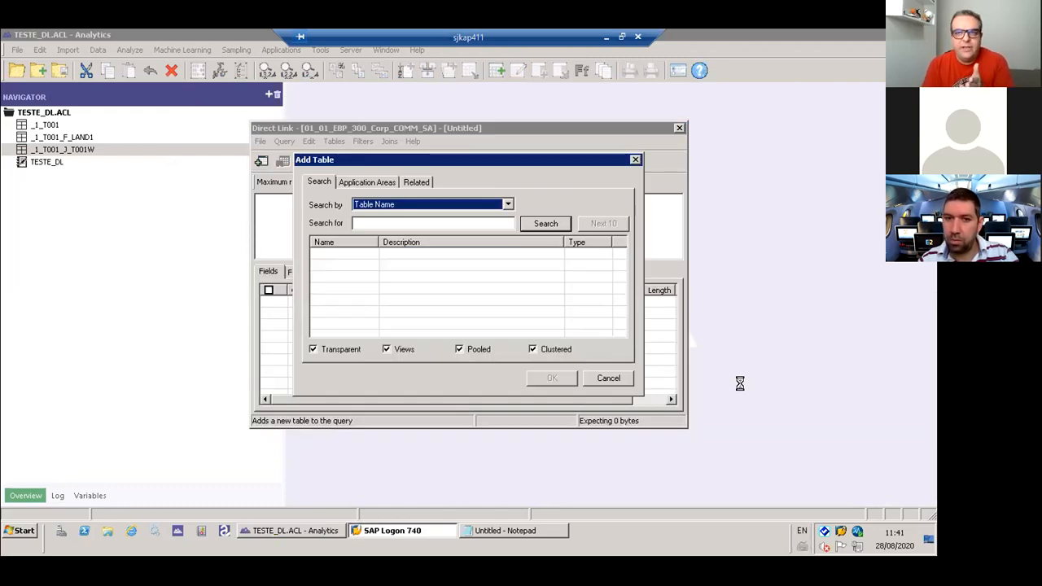
pyautogui.click(401, 222)
pyautogui.write('T001')
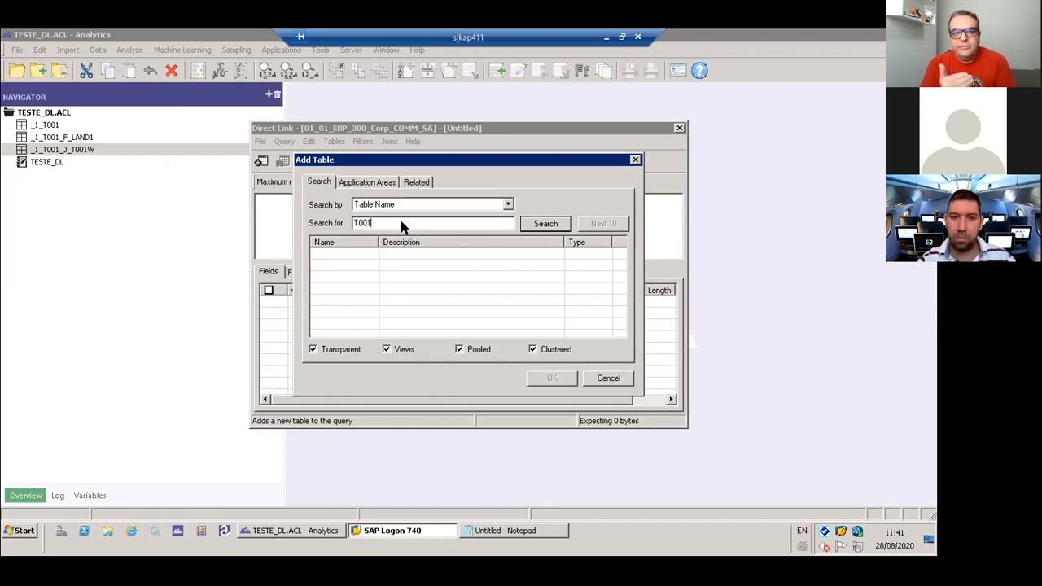
pyautogui.press('Return')
pyautogui.press('Return')
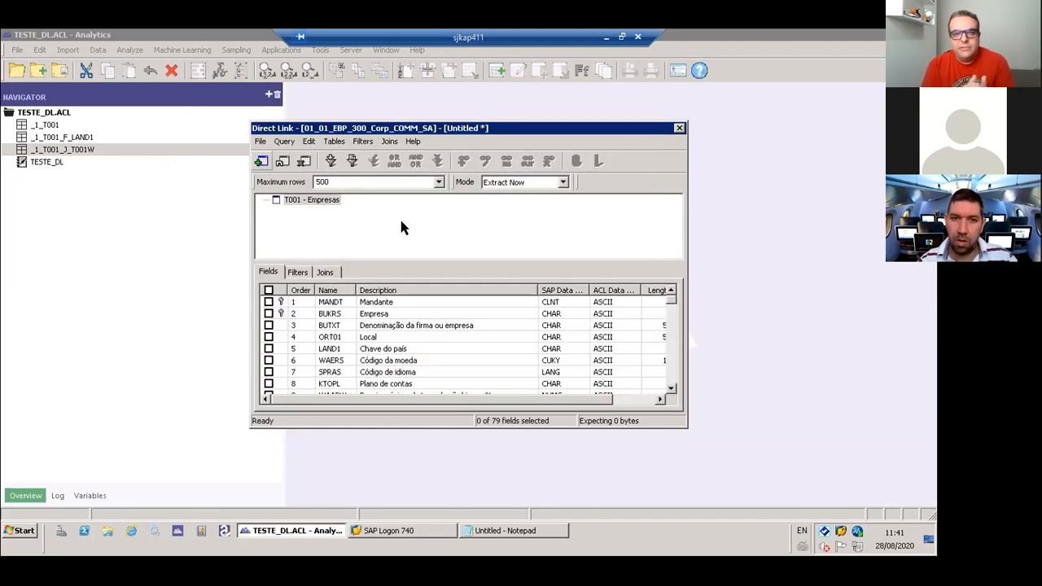
# - Set the T001 query's mode to Scheduled and its maximum rows to All
pyautogui.click(488, 184)
pyautogui.click(535, 213)
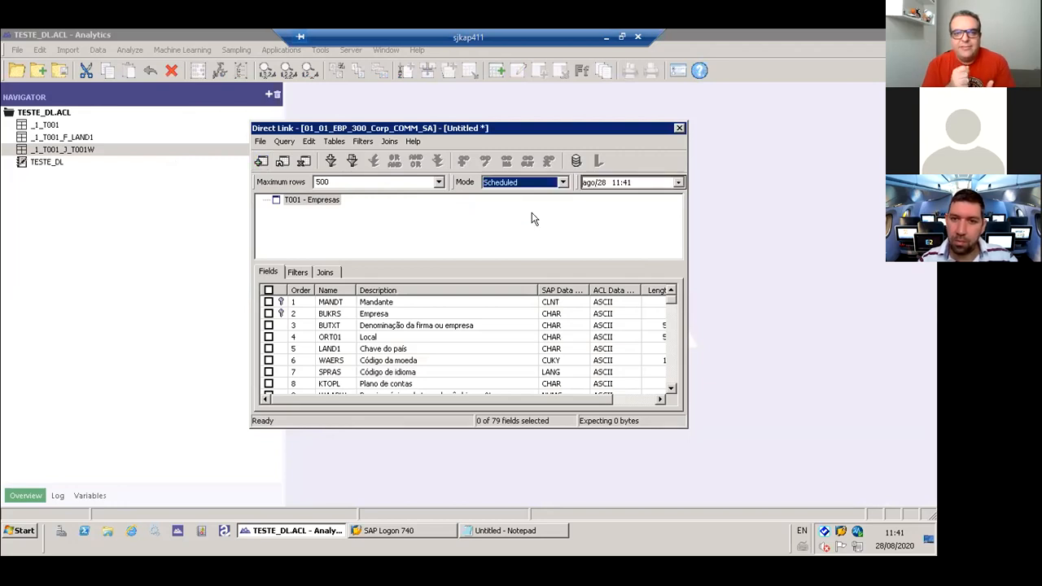
pyautogui.click(440, 183)
pyautogui.click(418, 205)
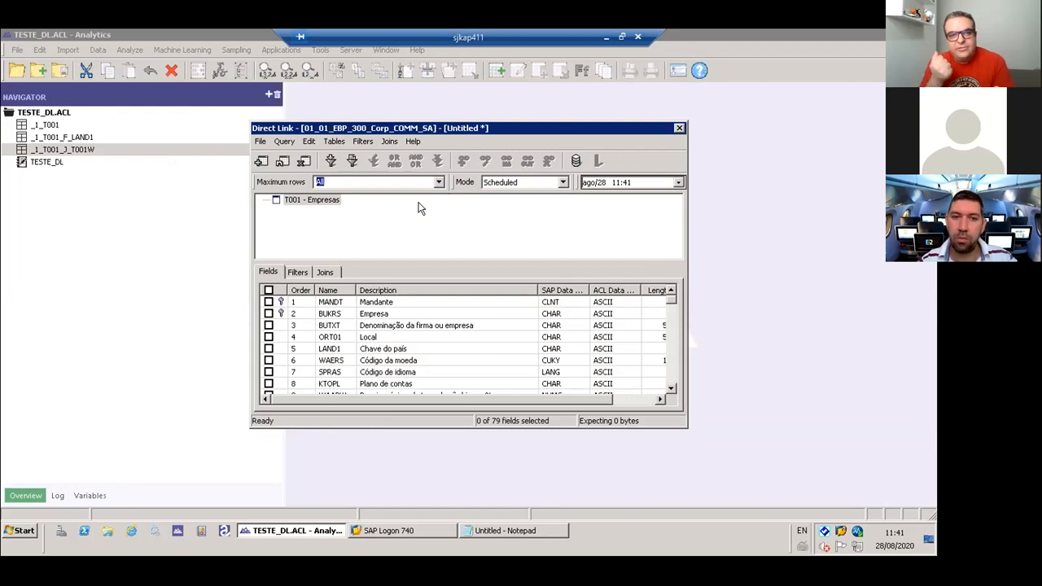
# - Include all T001 fields and submit the query in Background mode
pyautogui.click(268, 290)
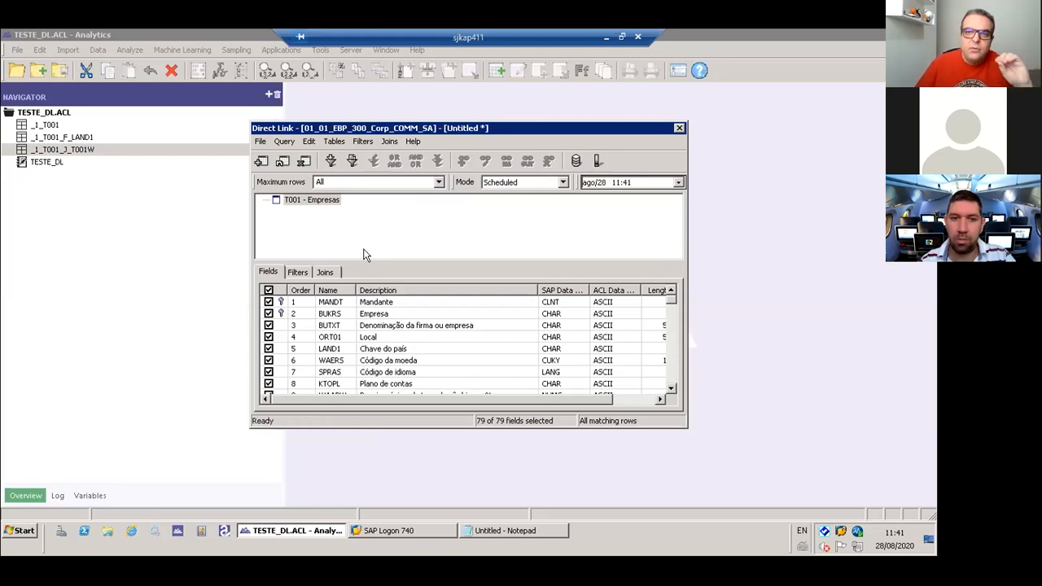
pyautogui.click(321, 204)
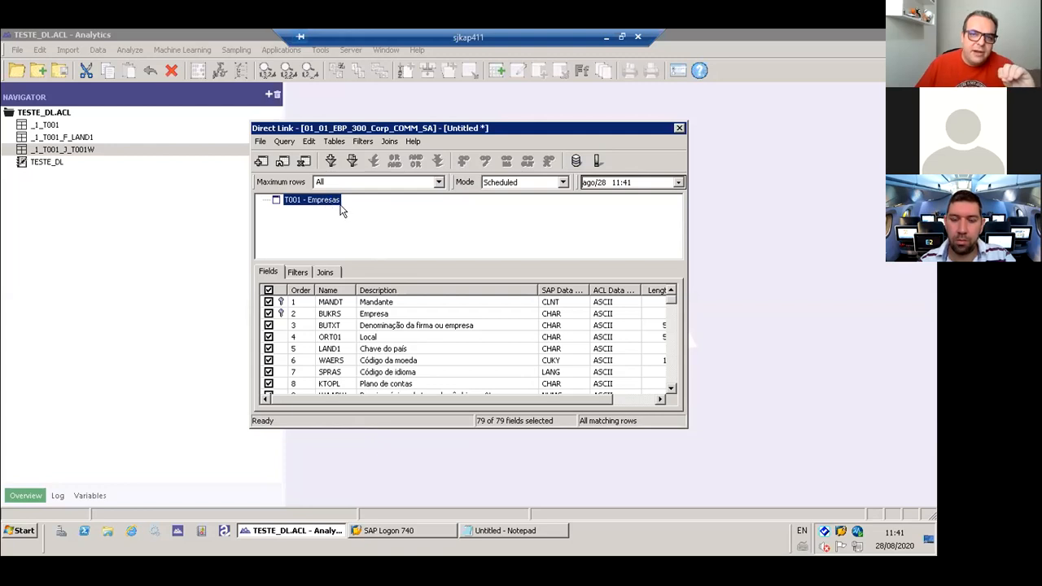
pyautogui.click(526, 182)
pyautogui.click(524, 206)
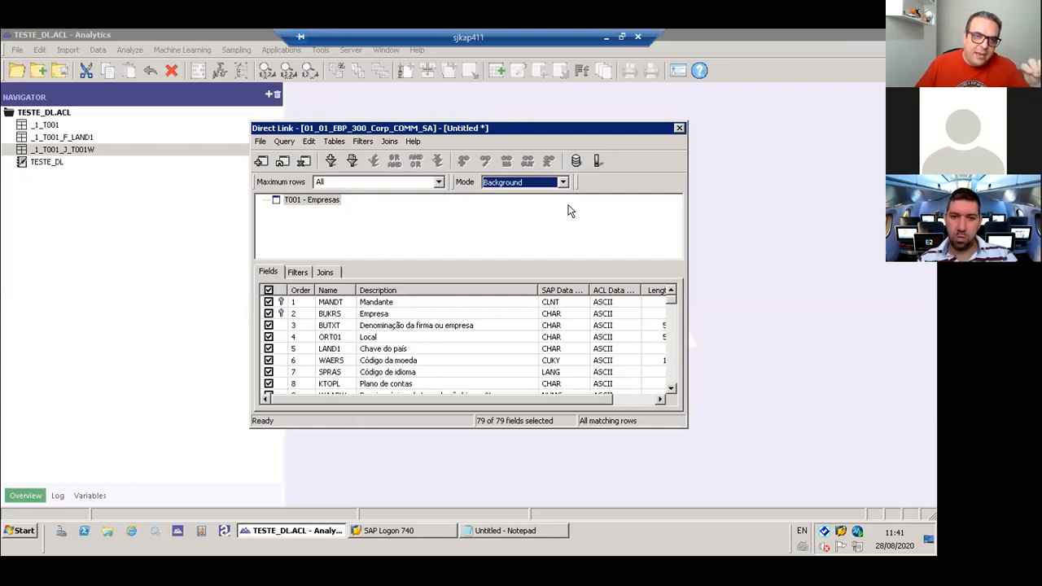
pyautogui.click(598, 161)
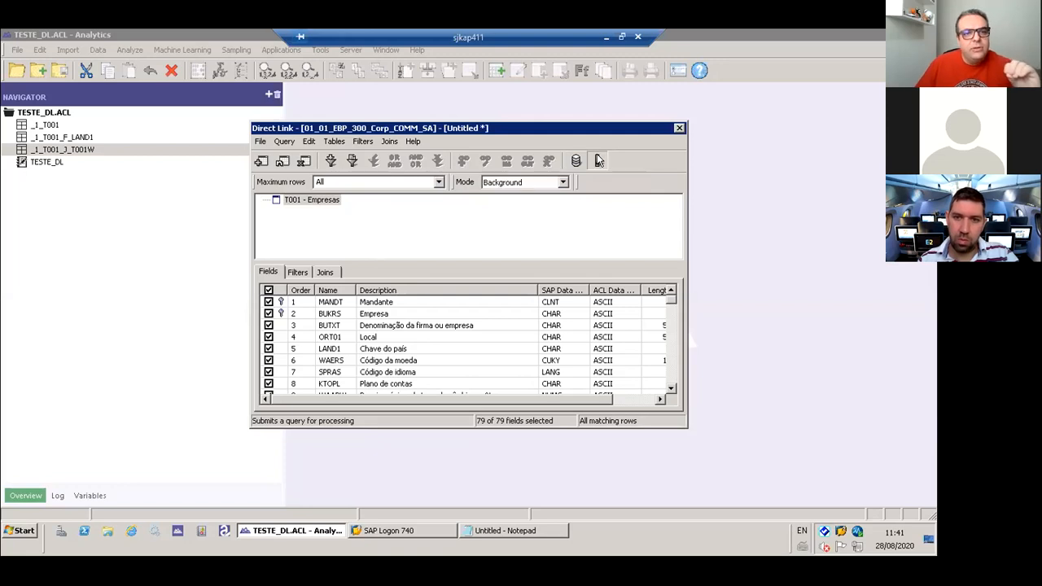
# - Save the background extract as _1_T001_B_R.fil, based on the _1_T001_J_T001W.fil name, and accept the matching table name
pyautogui.click(419, 267)
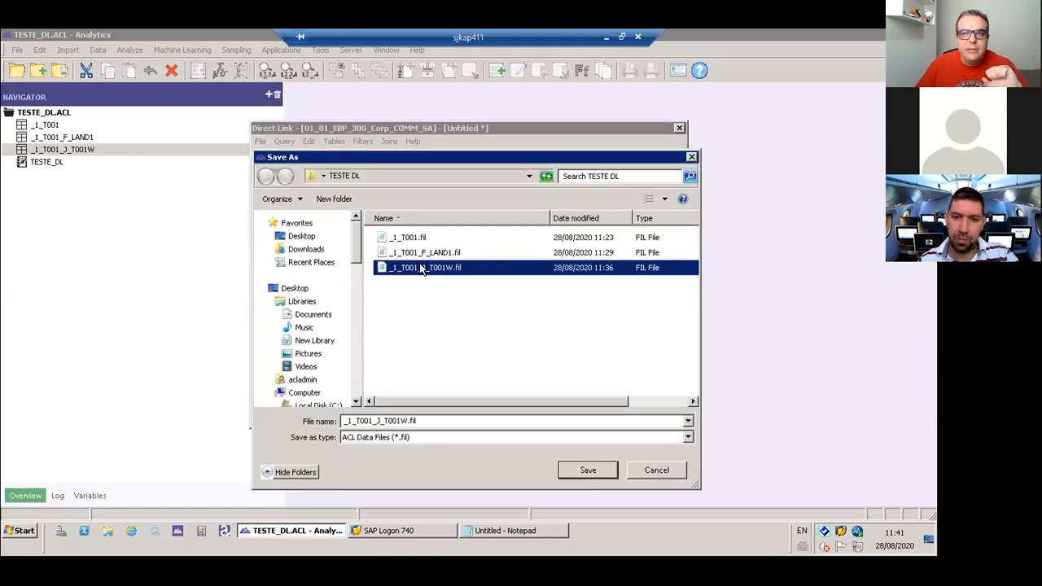
pyautogui.click(379, 421)
pyautogui.click(353, 421)
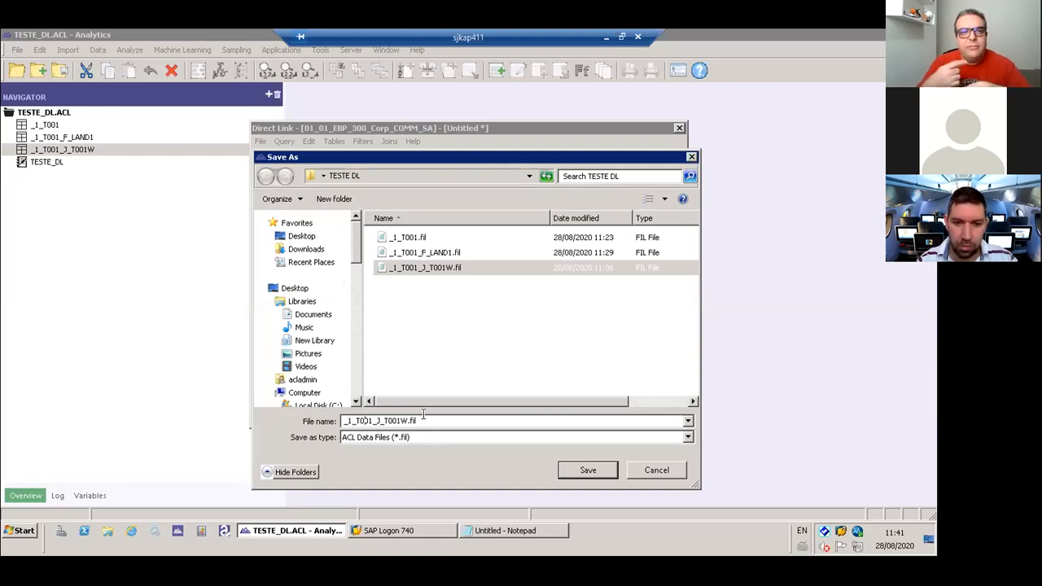
pyautogui.hotkey('shift', 'Right')
pyautogui.hotkey('shift', 'Right')
pyautogui.hotkey('shift', 'Right')
pyautogui.hotkey('shift', 'Right')
pyautogui.hotkey('shift', 'Right')
pyautogui.hotkey('shift', 'Right')
pyautogui.hotkey('shift', 'Right')
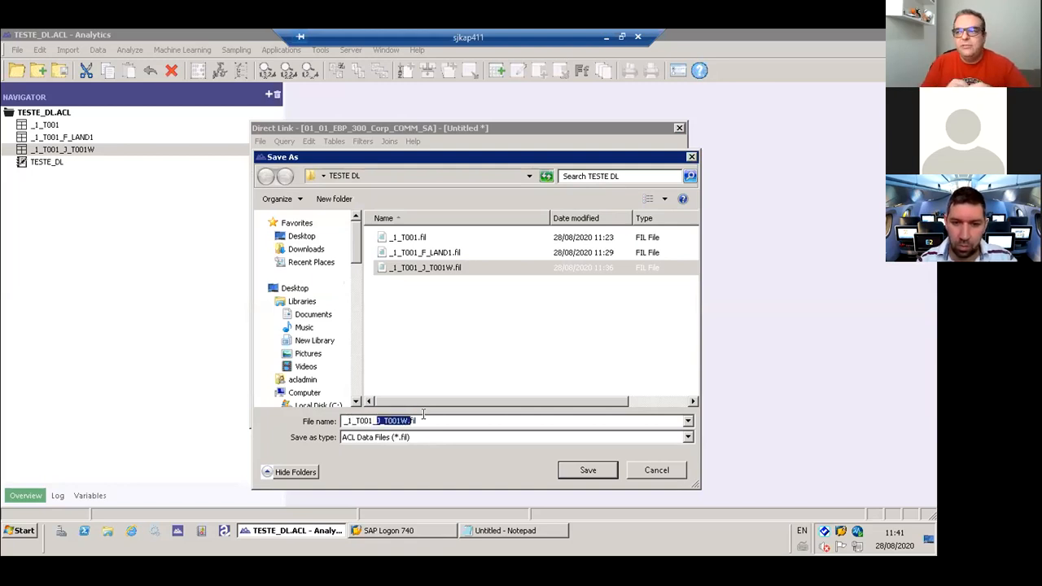
pyautogui.press('Delete')
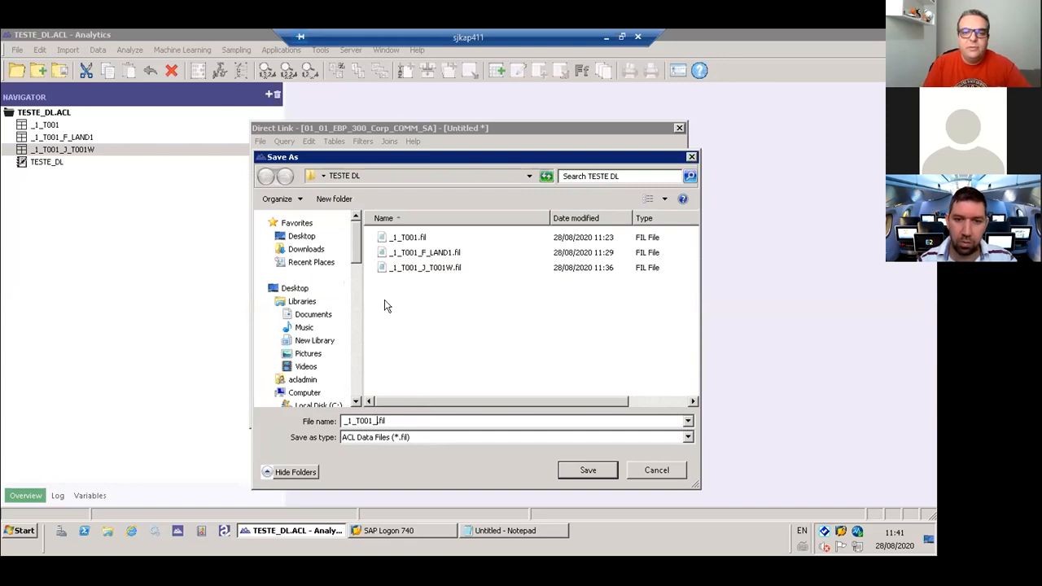
pyautogui.moveTo(481, 163); pyautogui.dragTo(342, 159)
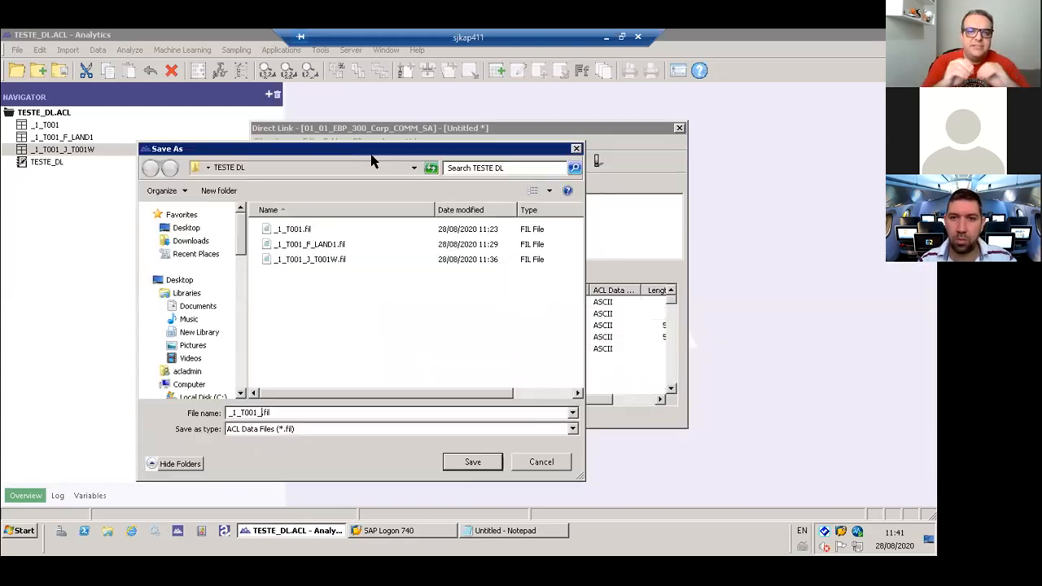
pyautogui.write('B')
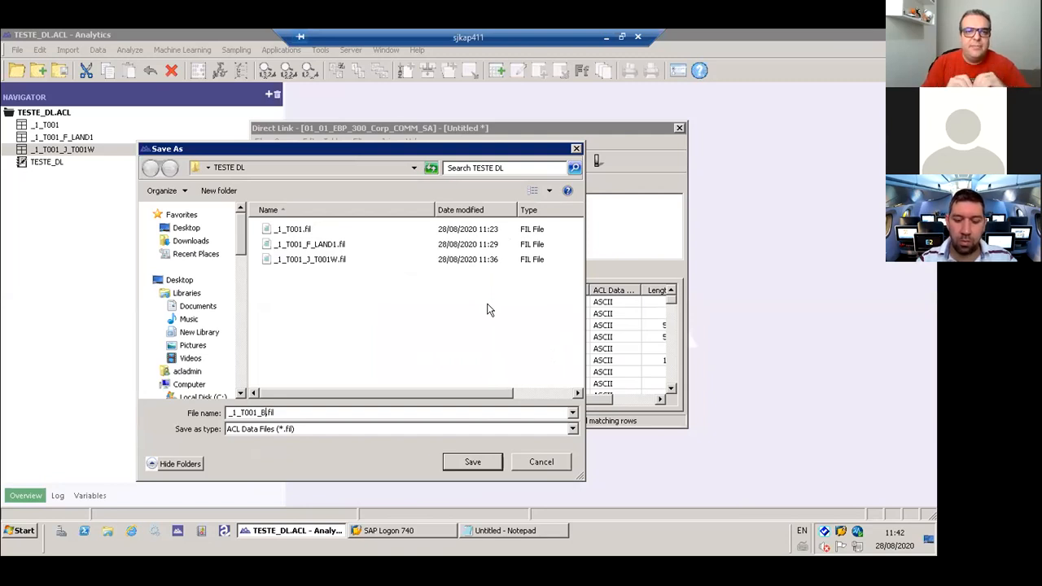
pyautogui.write('_')
pyautogui.write('3')
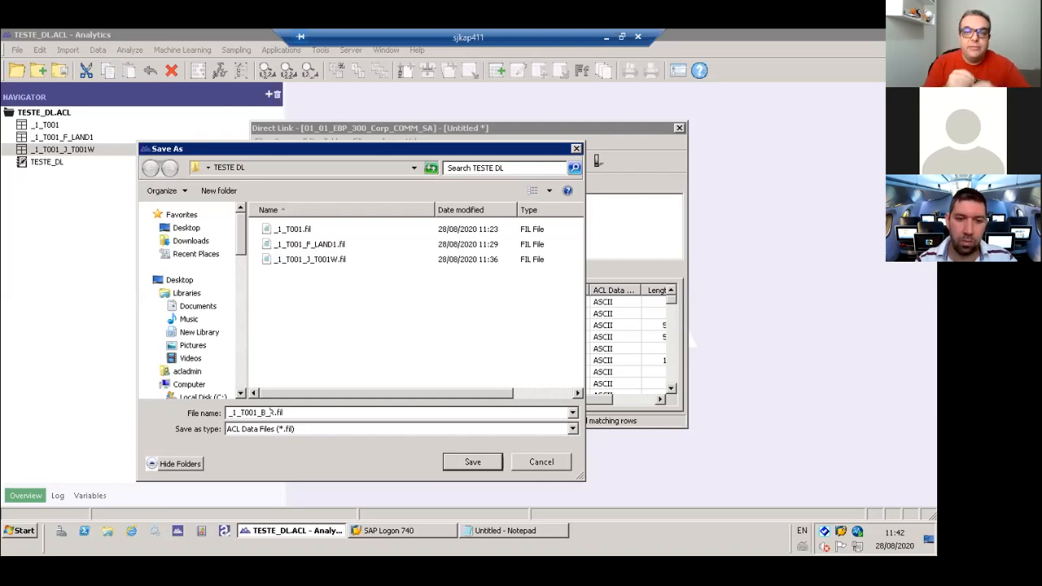
pyautogui.press('Return')
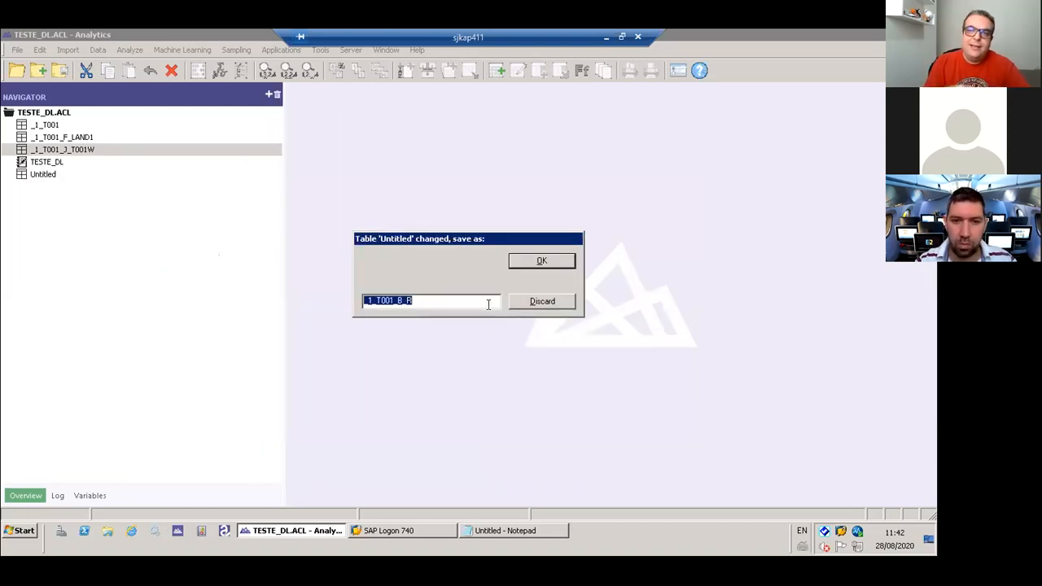
pyautogui.click(539, 262)
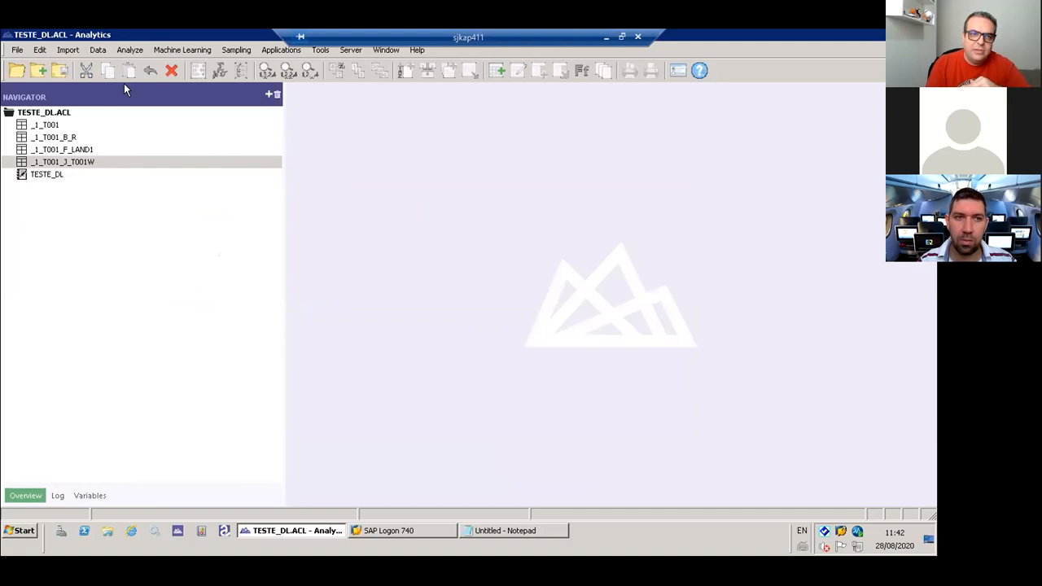
# - Retrieve the SAP query results for the _1_T001_B_R table layout and close the retrieval dialog
pyautogui.click(69, 51)
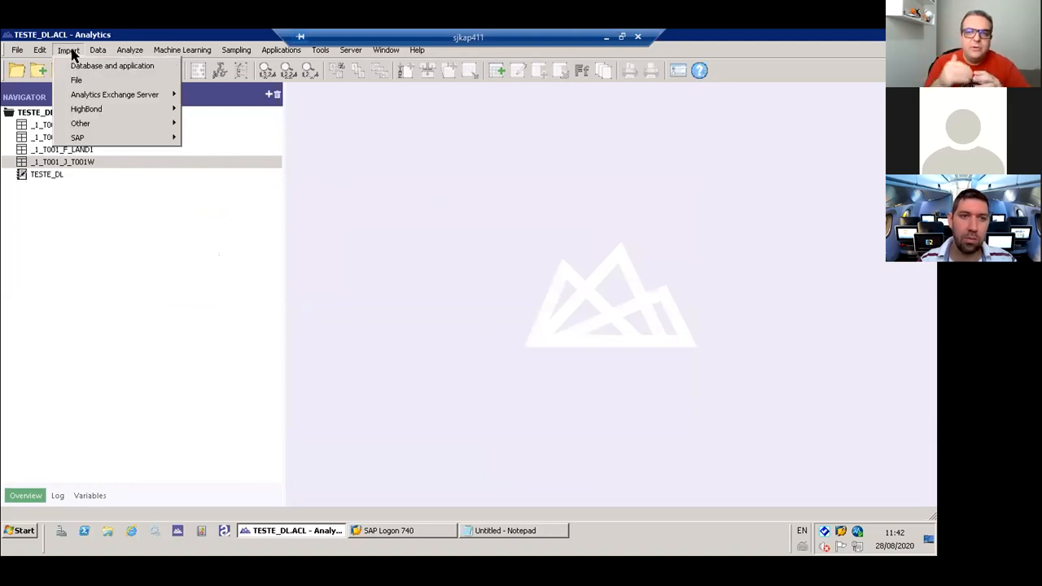
pyautogui.moveTo(132, 142)
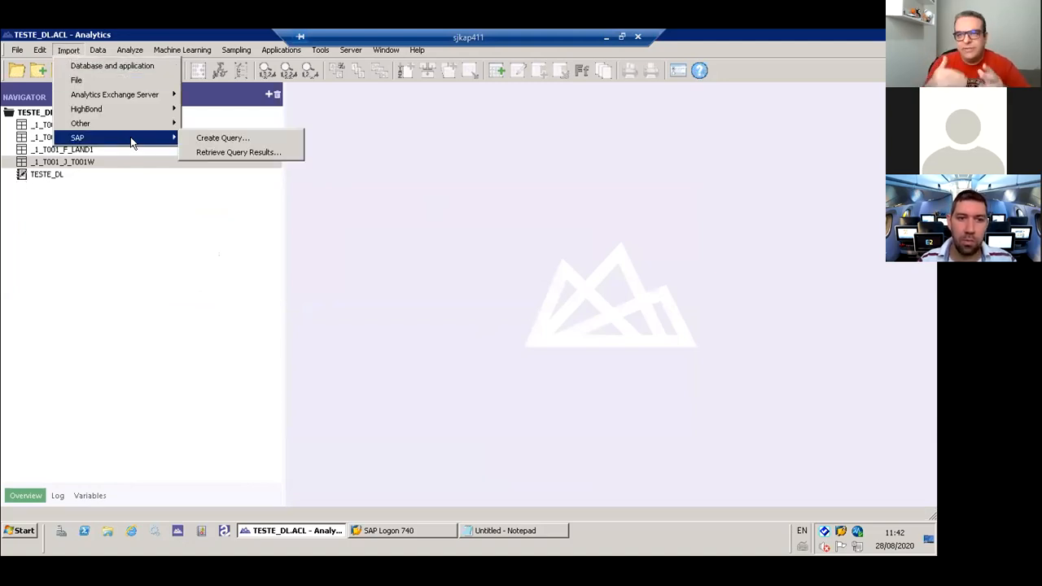
pyautogui.click(232, 152)
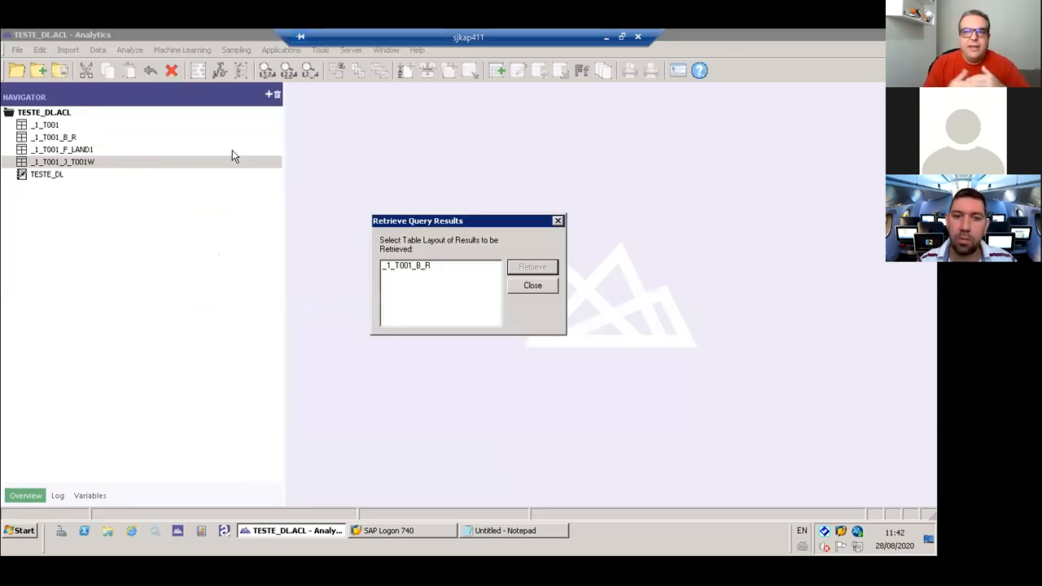
pyautogui.click(406, 266)
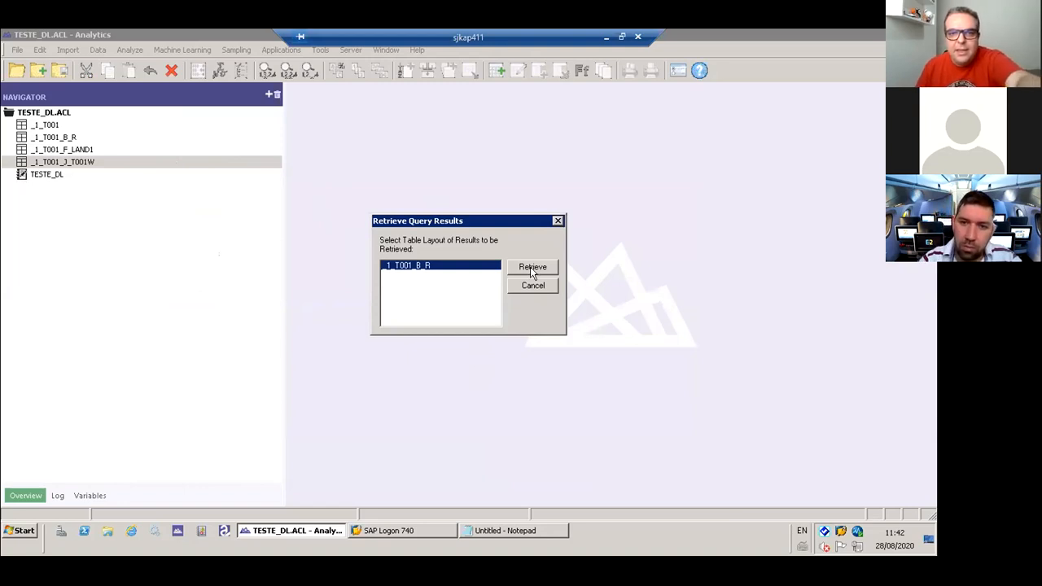
pyautogui.click(543, 289)
# - View the records of tables _1_T001_F_LAND1, _1_T001_J_T001W and _1_T001_B_R in turn
pyautogui.click(51, 138)
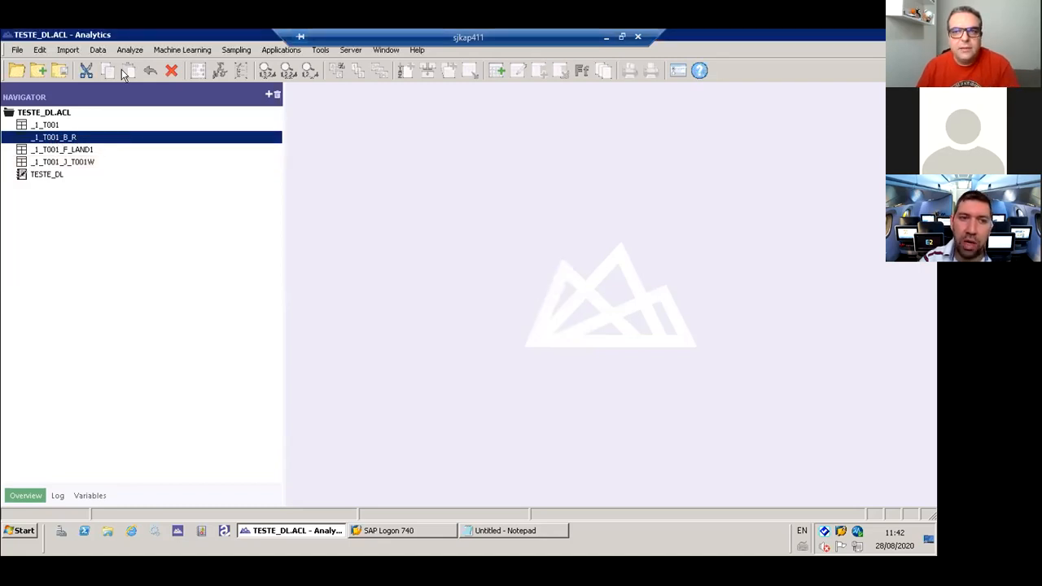
pyautogui.doubleClick(74, 150)
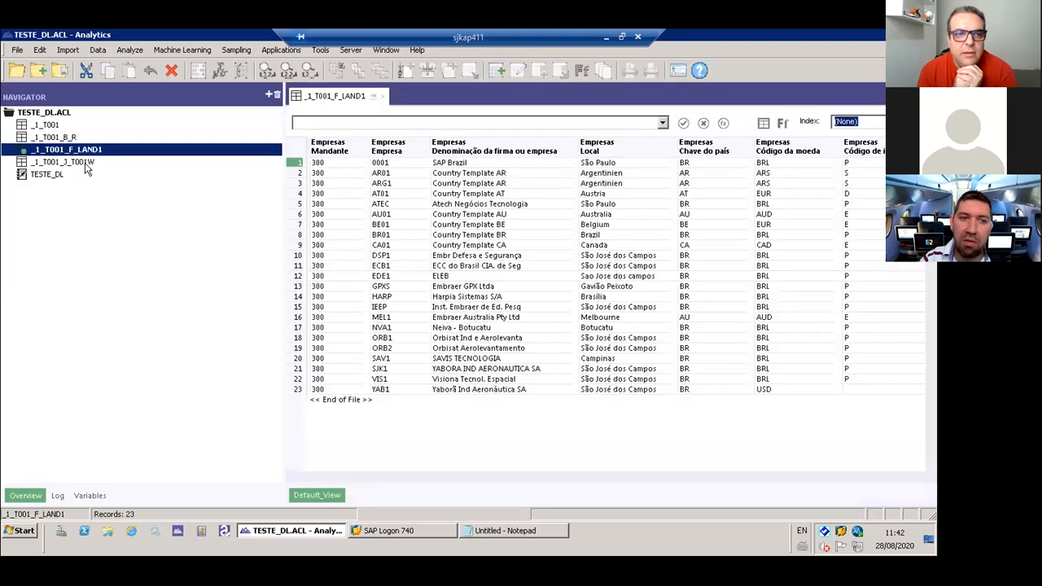
pyautogui.click(87, 163)
pyautogui.doubleClick(86, 163)
pyautogui.click(60, 138)
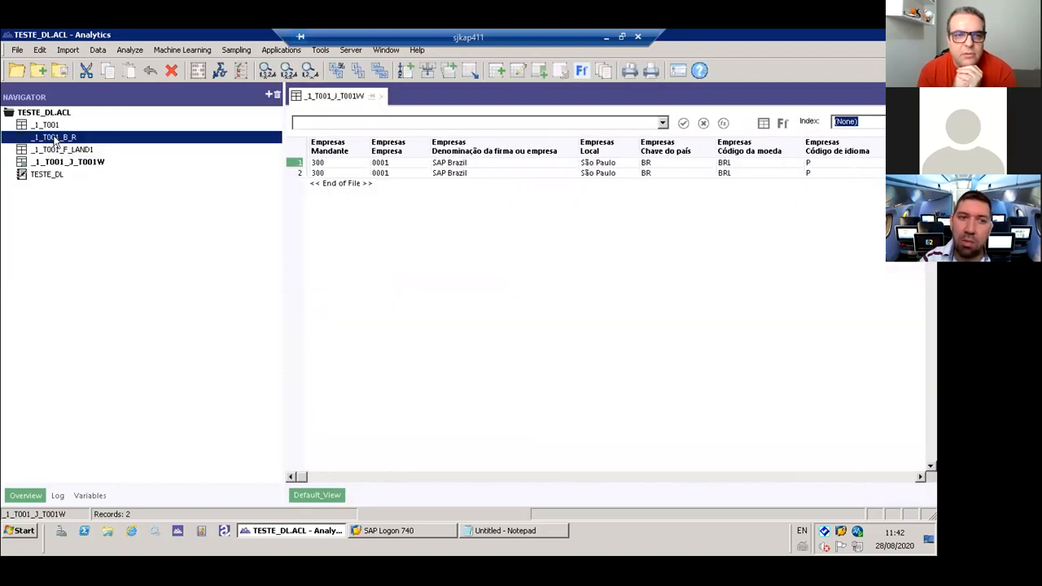
pyautogui.doubleClick(62, 138)
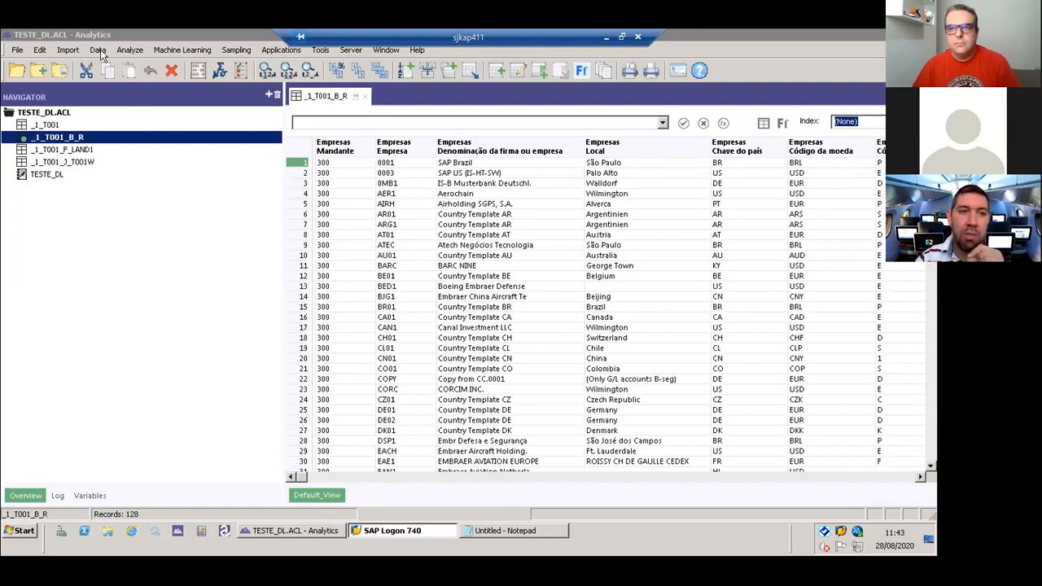
pyautogui.click(69, 50)
pyautogui.moveTo(95, 139)
pyautogui.click(200, 134)
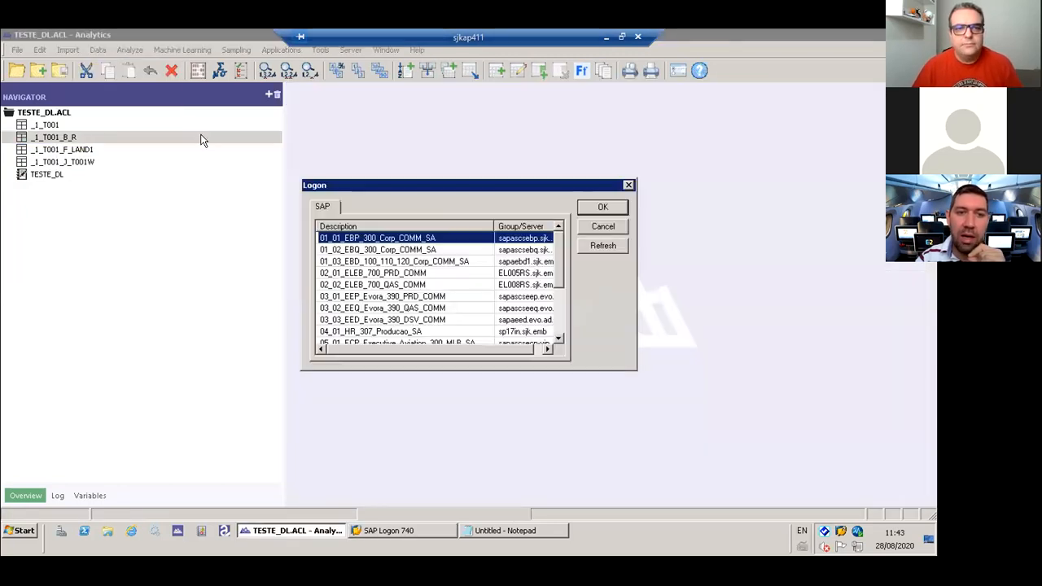
pyautogui.click(602, 224)
pyautogui.click(97, 50)
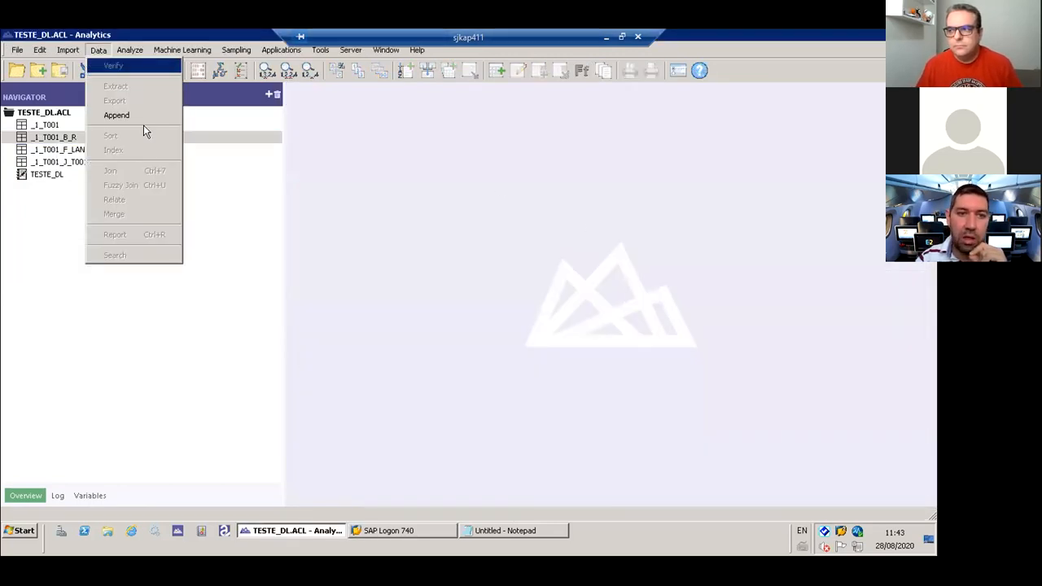
# - Check whether any SAP query results are still waiting for retrieval and close the dialog
pyautogui.click(70, 51)
pyautogui.moveTo(119, 140)
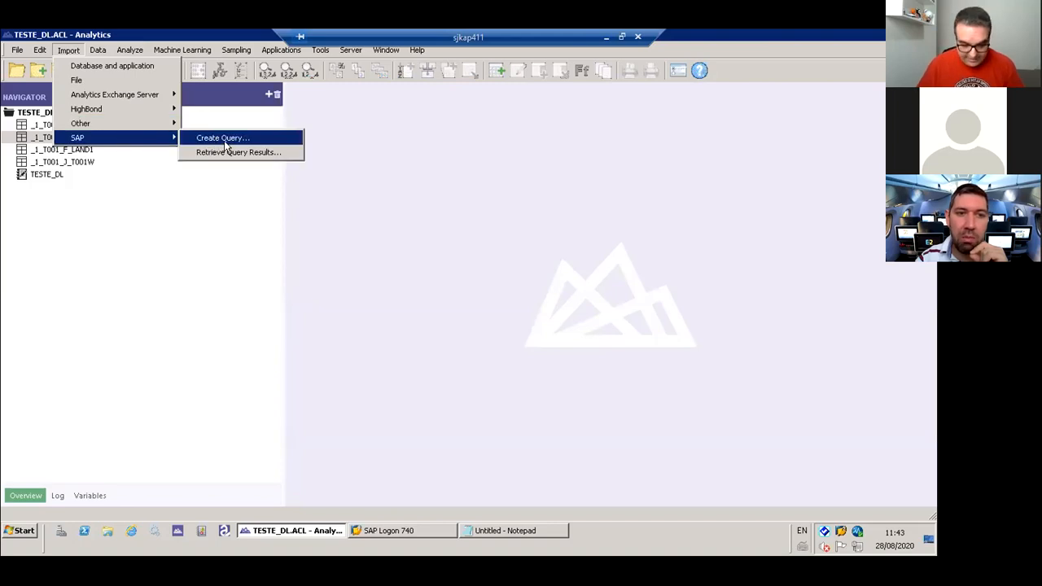
pyautogui.click(235, 152)
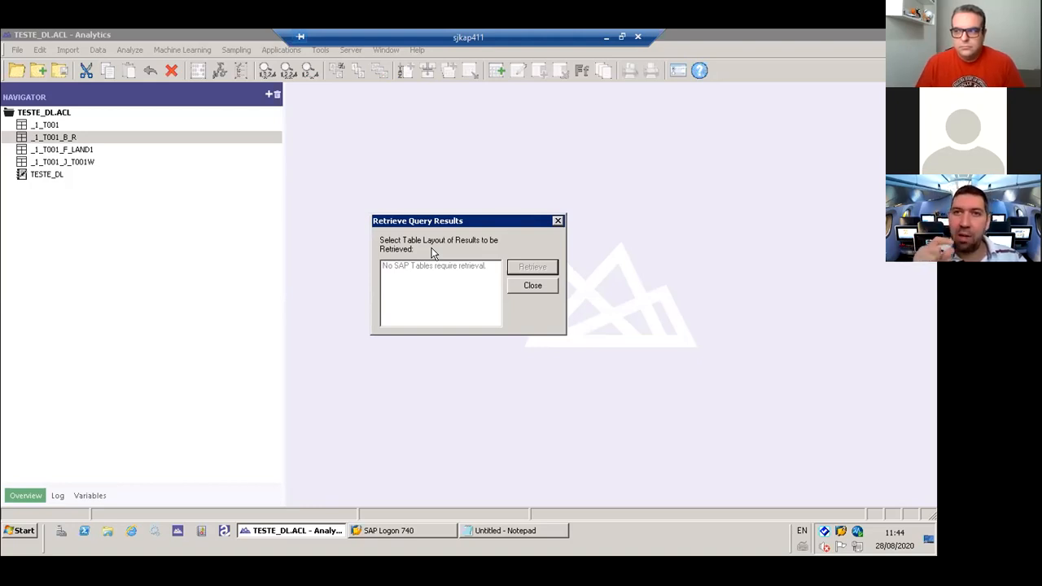
pyautogui.click(534, 285)
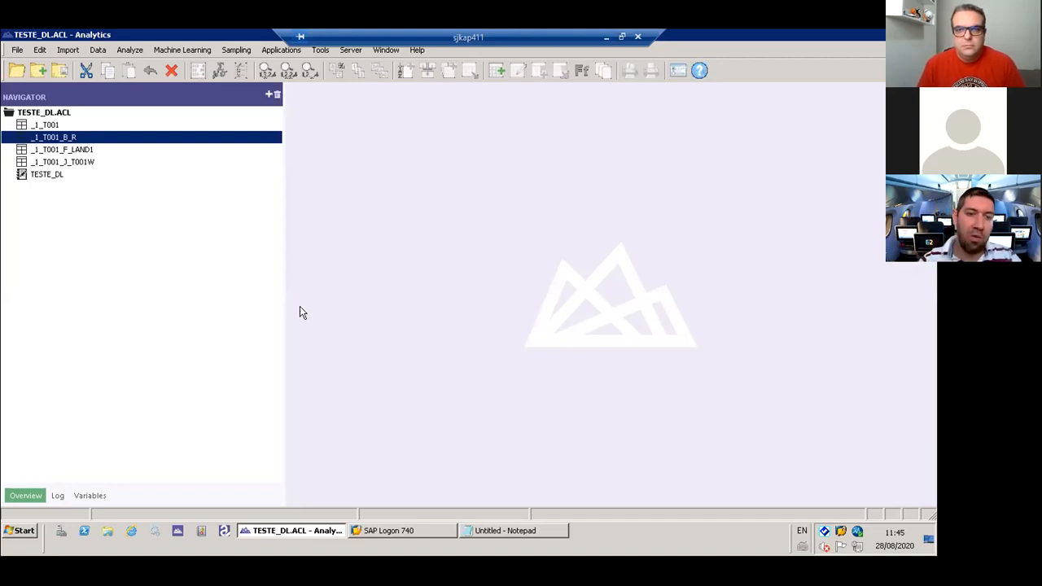
# - Reopen the list of SAP query results, examine it for table layouts requiring retrieval, and close it
pyautogui.click(95, 50)
pyautogui.click(48, 137)
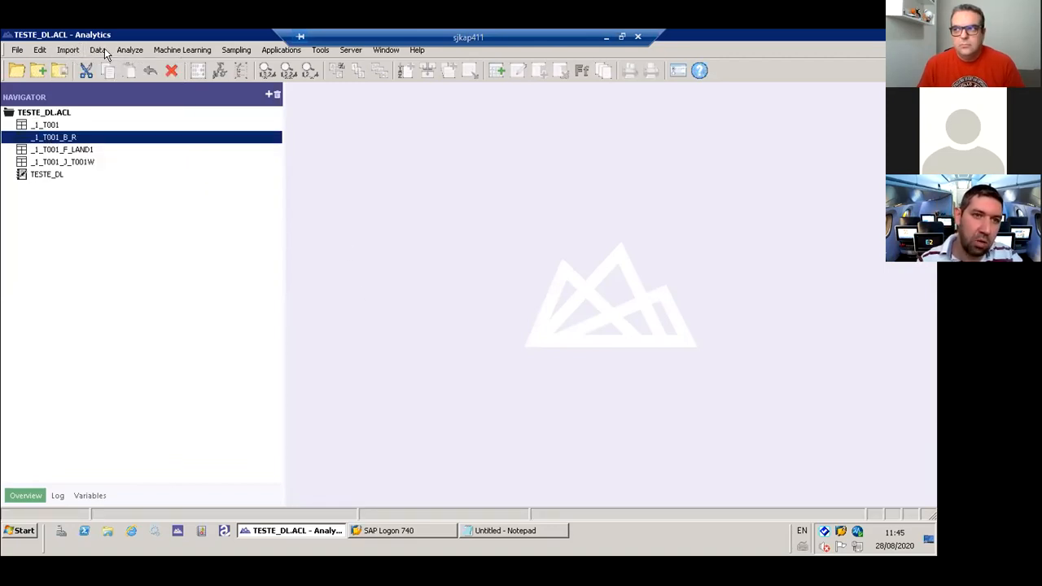
pyautogui.click(90, 50)
pyautogui.moveTo(70, 50)
pyautogui.moveTo(106, 138)
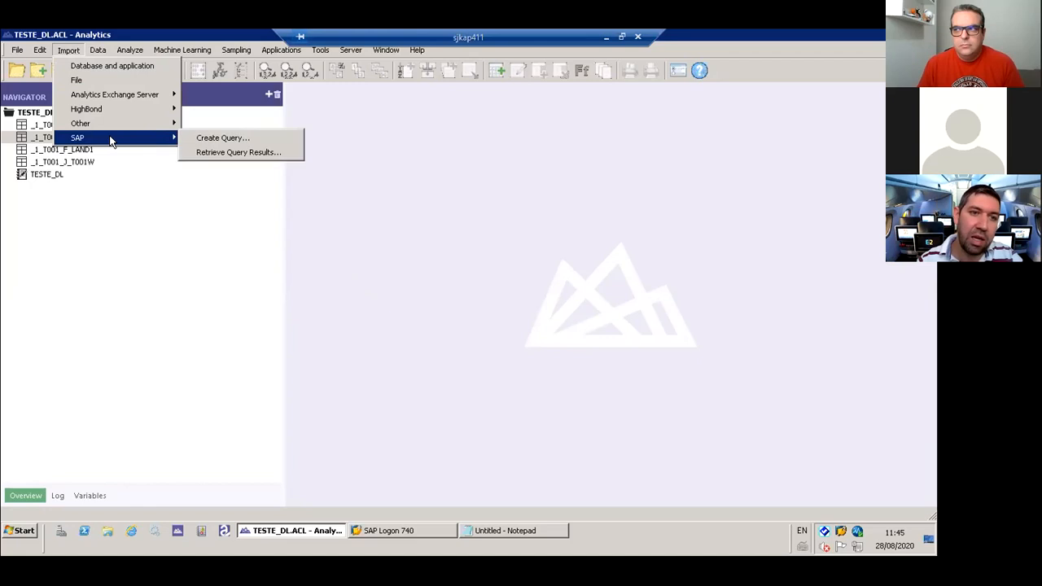
pyautogui.click(216, 152)
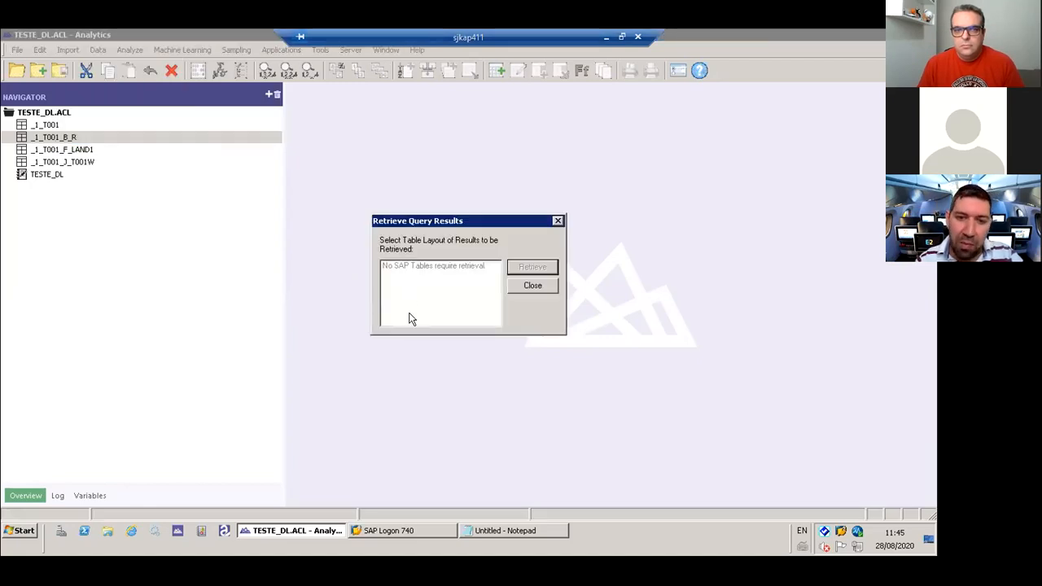
pyautogui.click(547, 284)
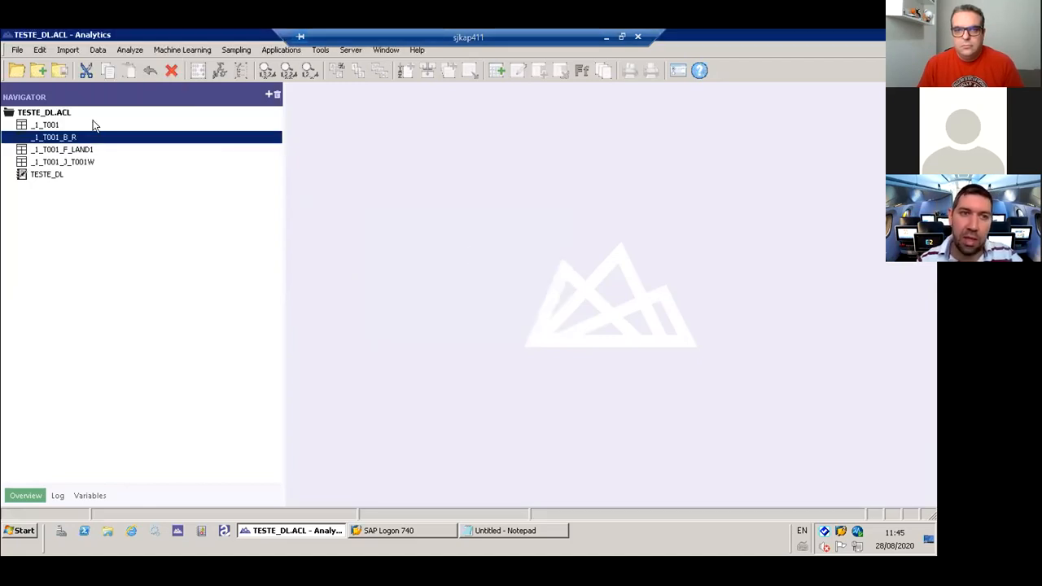
# - Create a new SAP query on the 01_01_EBP_300_Corp_COMM_SA connection and add table T001 to it
pyautogui.click(97, 49)
pyautogui.moveTo(69, 49)
pyautogui.moveTo(105, 142)
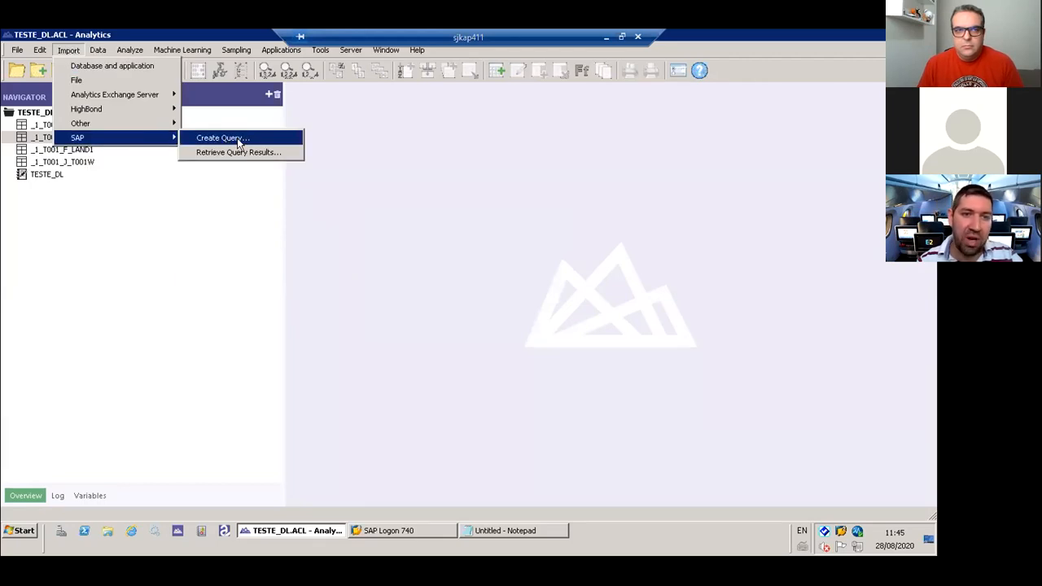
pyautogui.click(259, 140)
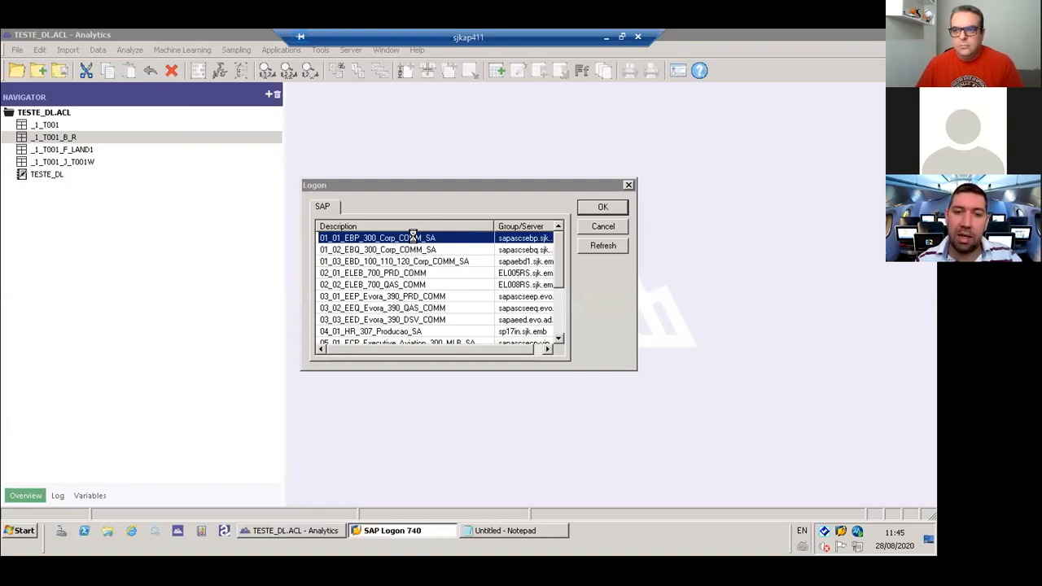
pyautogui.click(442, 222)
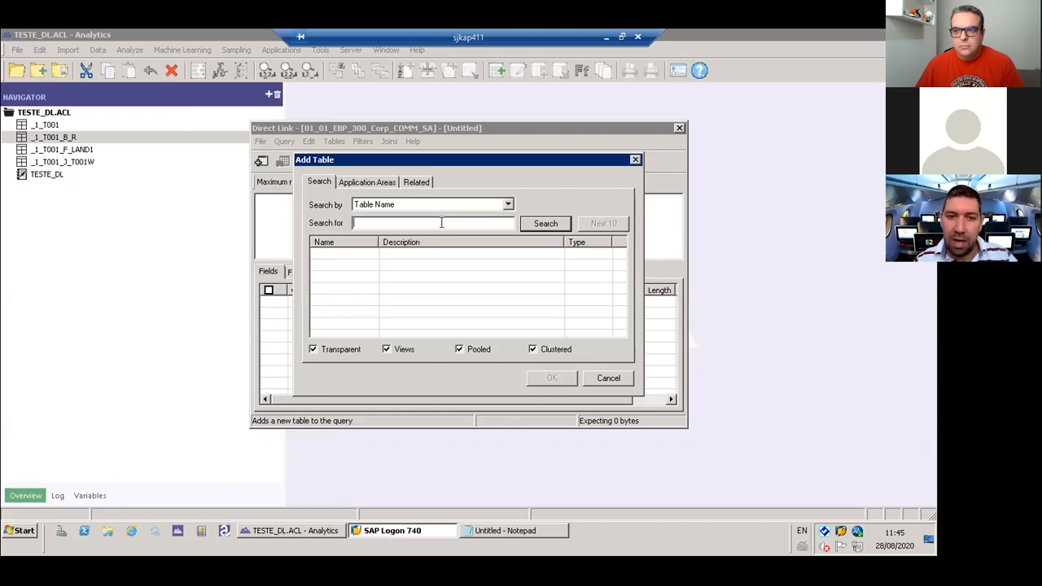
pyautogui.write('T001')
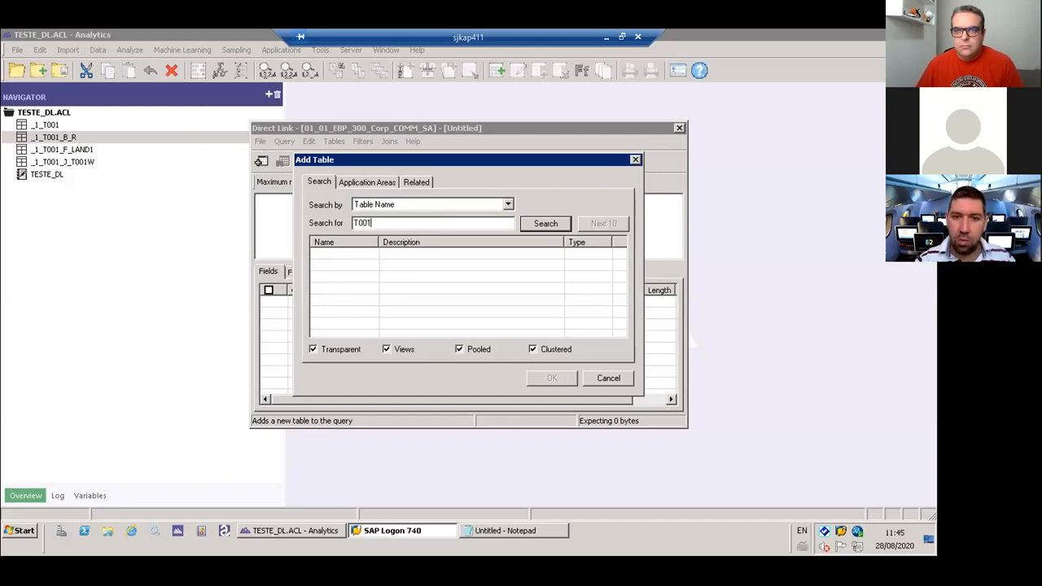
pyautogui.press('Return')
pyautogui.click(552, 378)
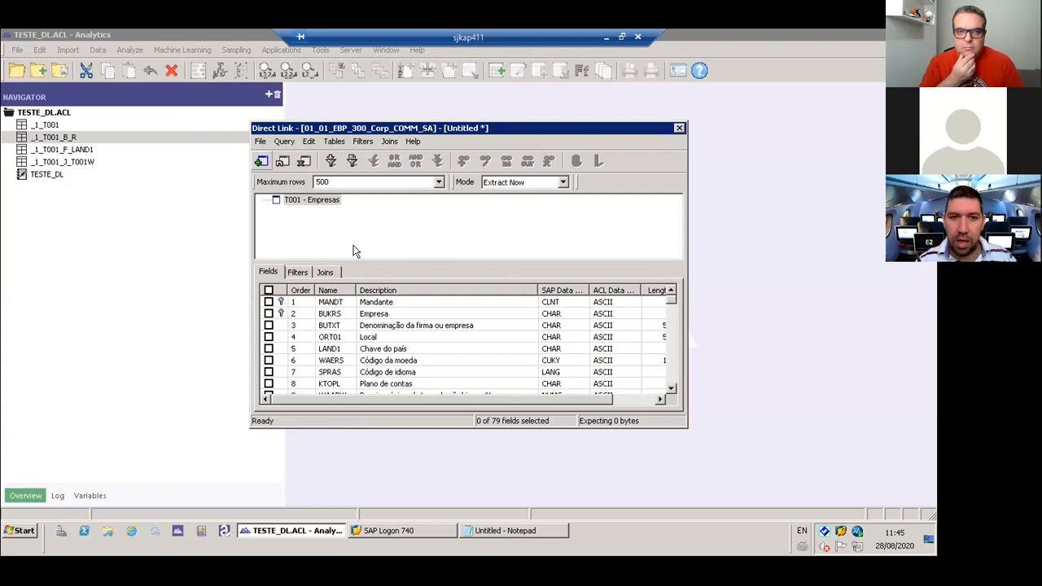
# - Set the T001 query's maximum rows to All, select all its fields, and set the mode to Background
pyautogui.click(439, 182)
pyautogui.click(411, 209)
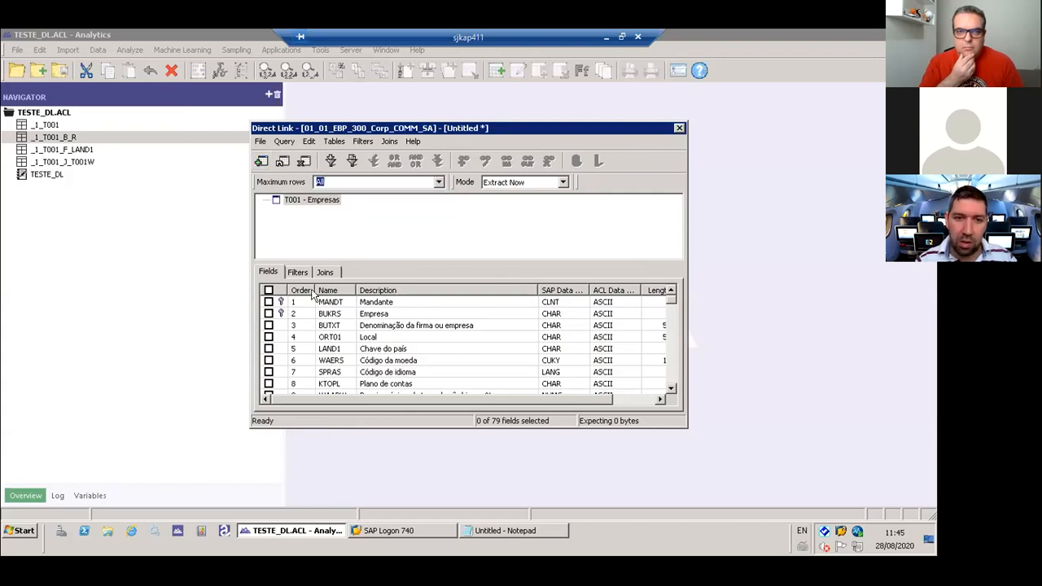
pyautogui.click(268, 292)
pyautogui.click(562, 182)
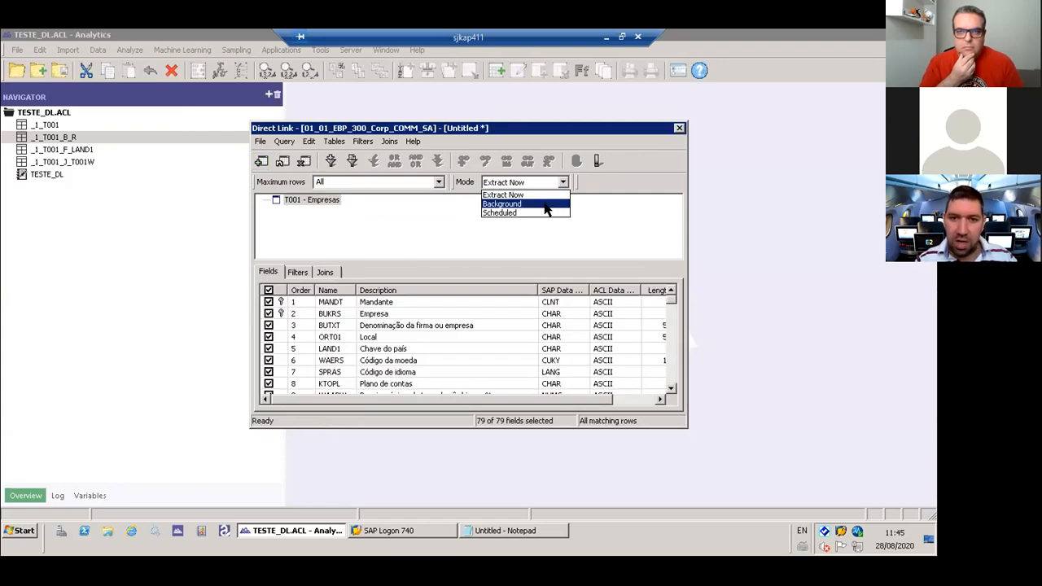
pyautogui.click(521, 204)
# - Run the query, saving the extract as _1_T001_20082020.fil based on the _1_T001_B_R.fil name, and accept the matching table name
pyautogui.click(598, 161)
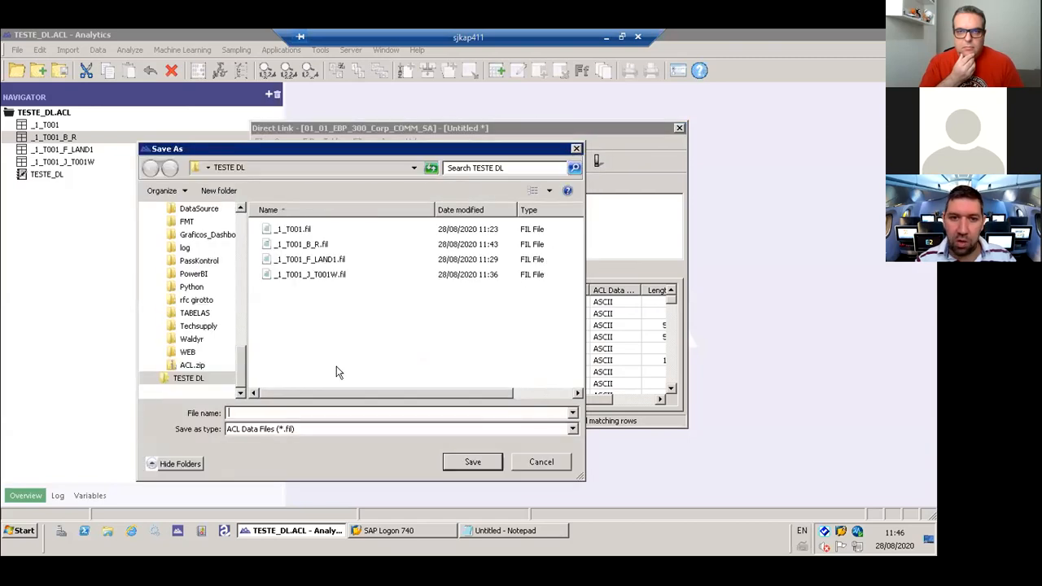
pyautogui.click(297, 245)
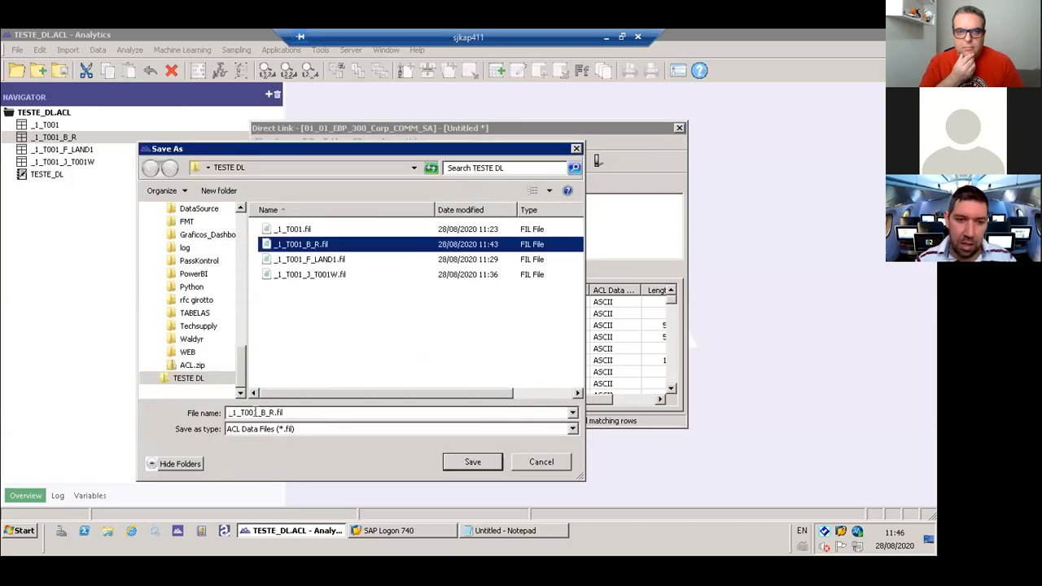
pyautogui.click(259, 412)
pyautogui.click(259, 412)
pyautogui.press('Delete')
pyautogui.press('Delete')
pyautogui.press('Delete')
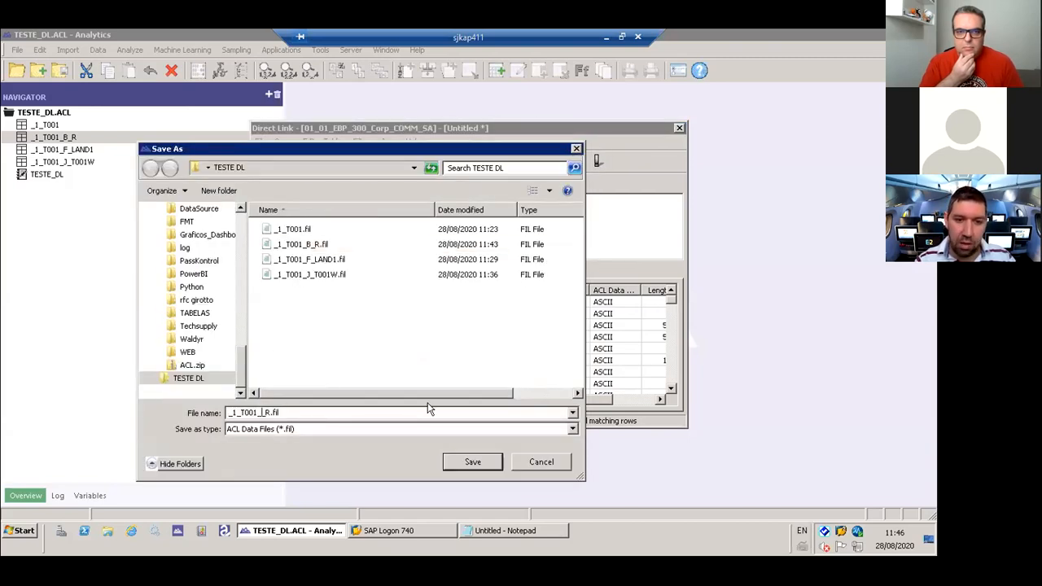
pyautogui.write('20082020')
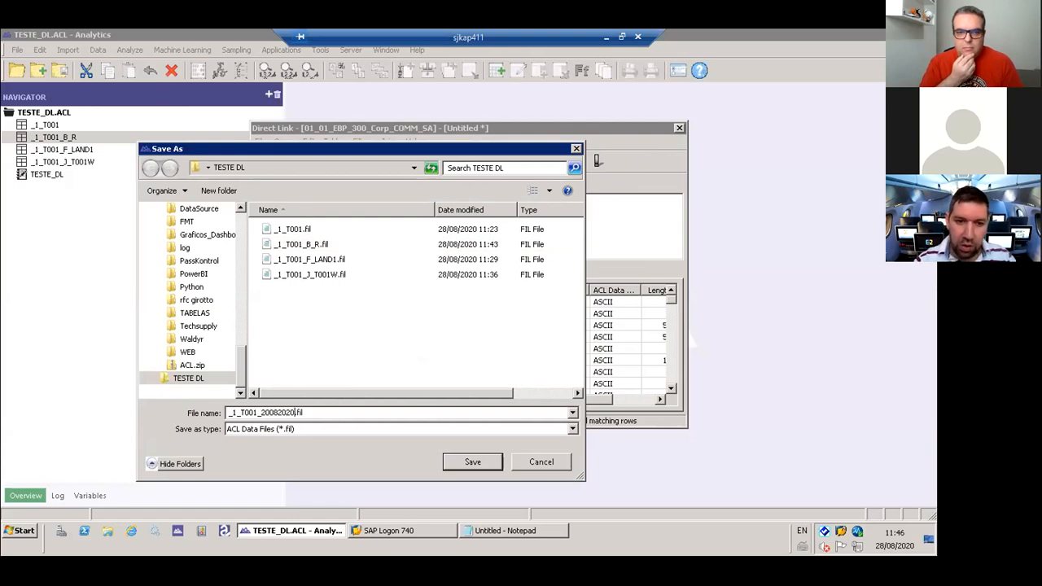
pyautogui.press('Return')
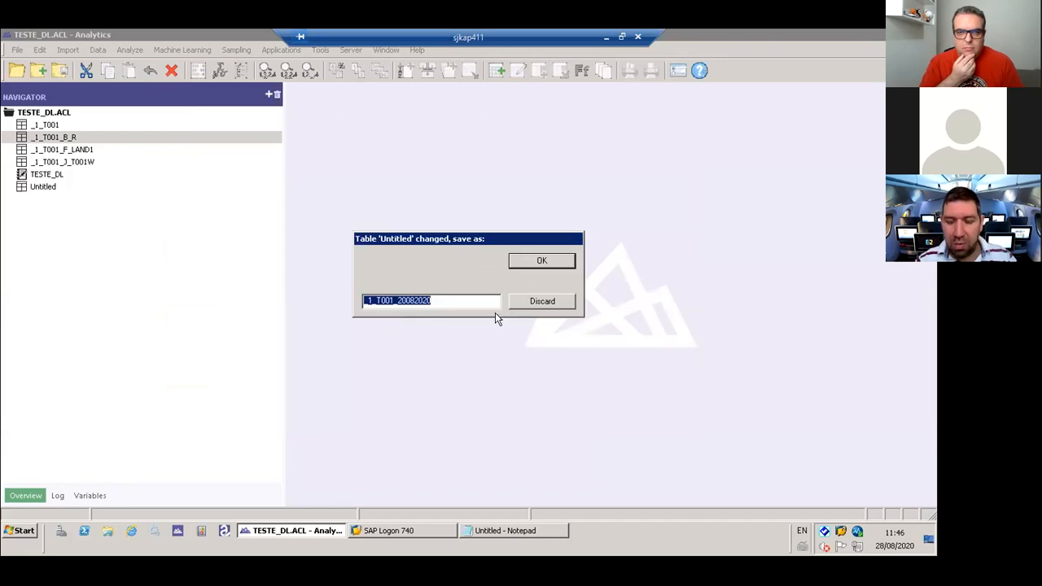
pyautogui.click(538, 267)
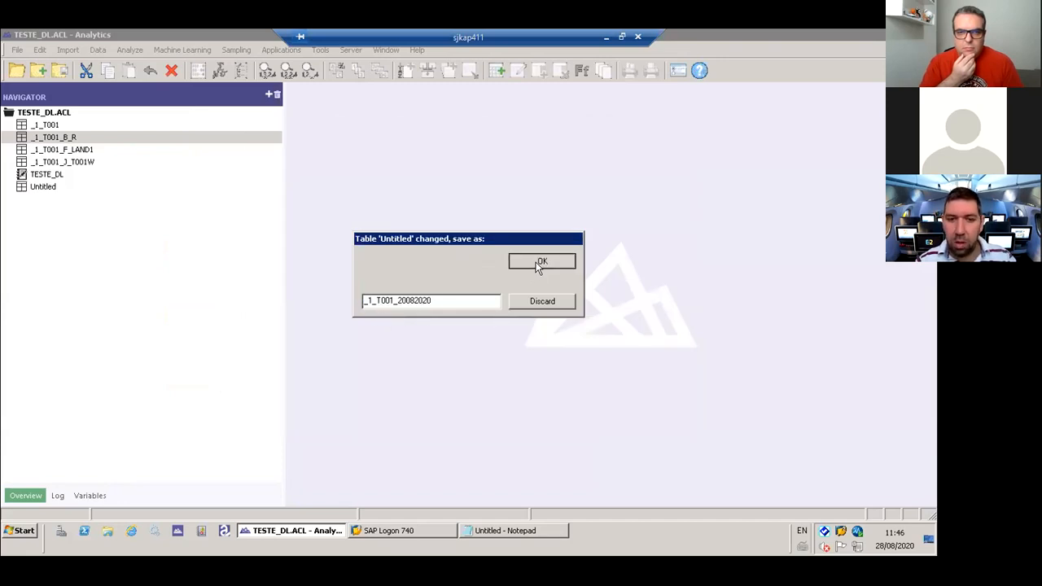
# - Open the SAP query results awaiting retrieval and select the _1_T001_20082020 table layout
pyautogui.click(70, 138)
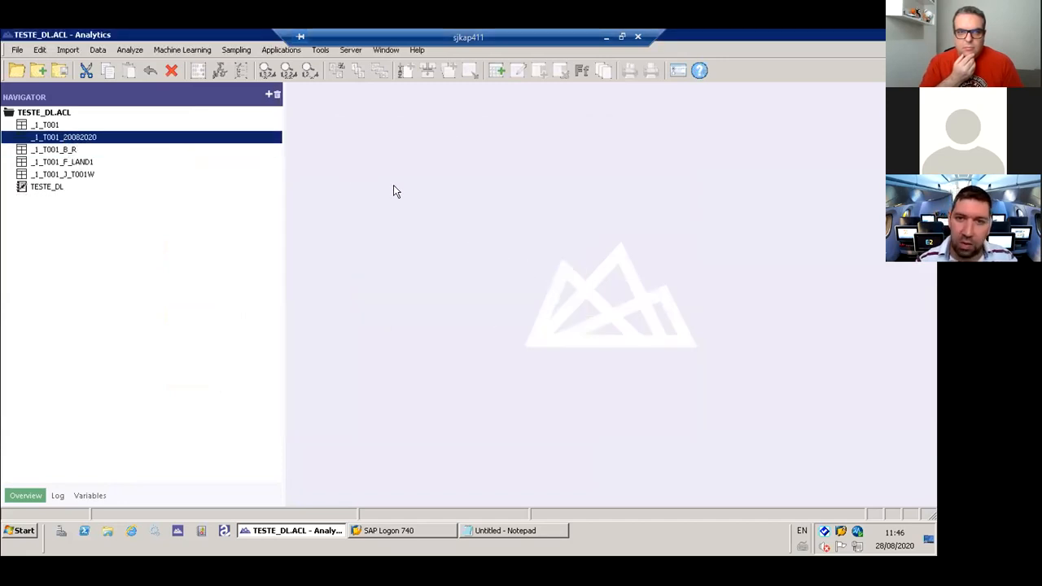
pyautogui.click(73, 49)
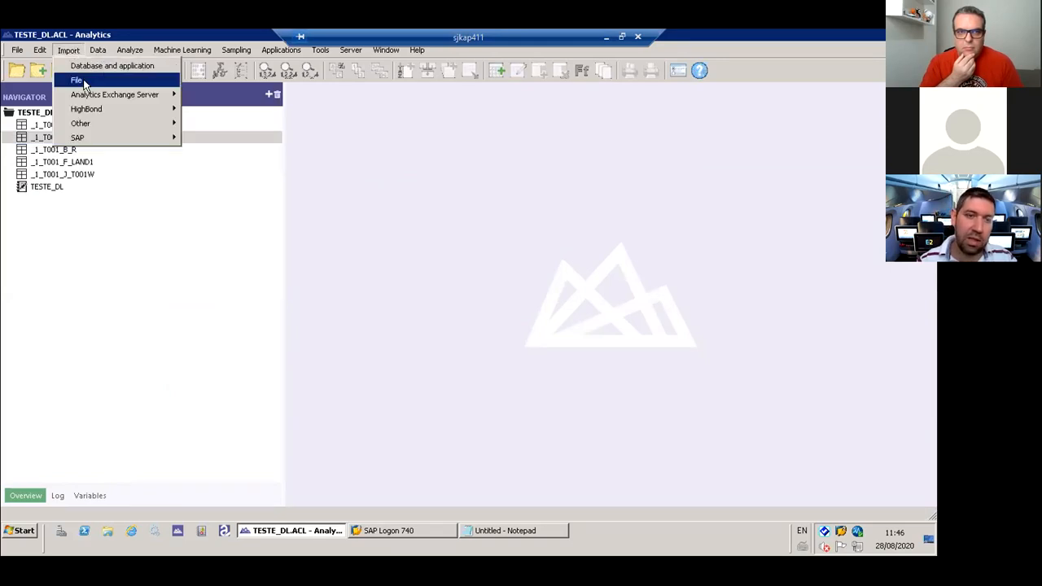
pyautogui.moveTo(130, 138)
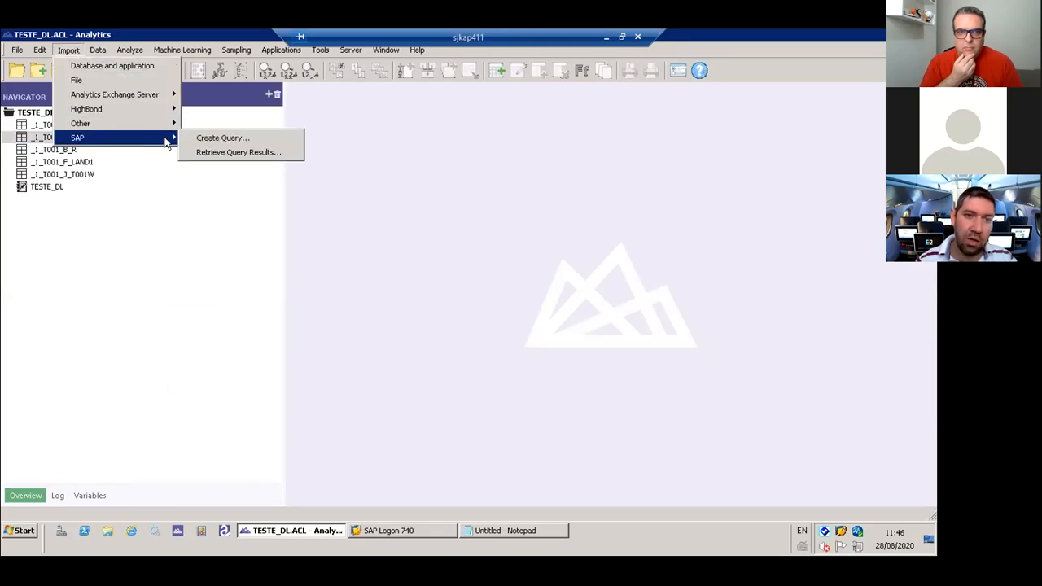
pyautogui.click(241, 153)
pyautogui.click(403, 266)
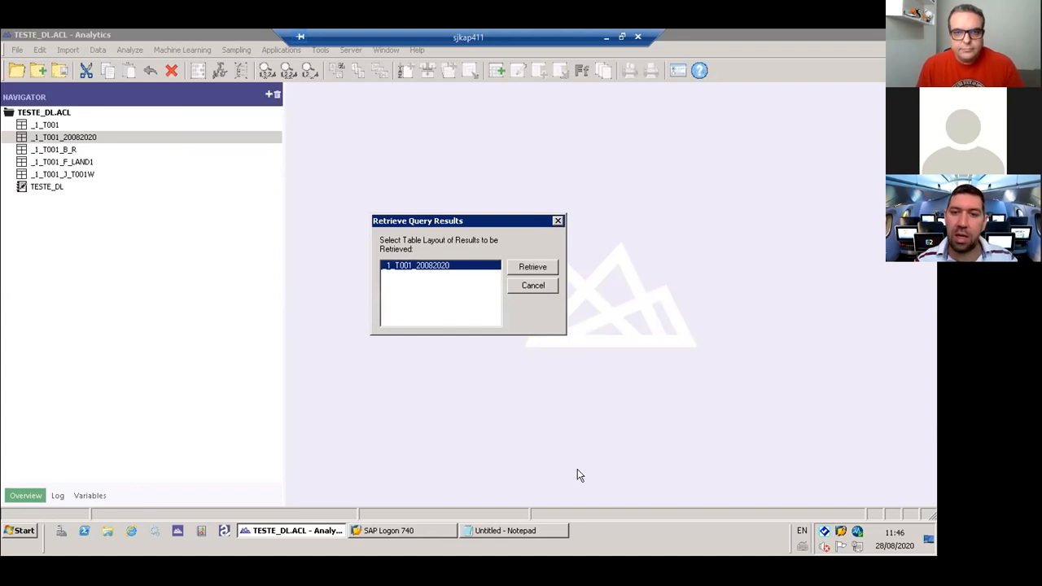
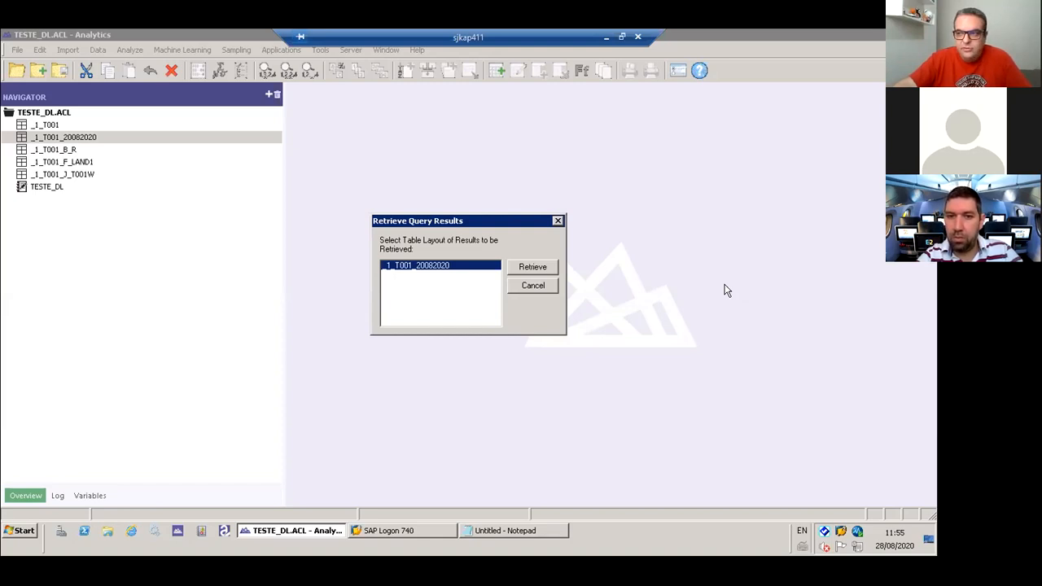
# - Retrieve the background query results for the _1_T001_20082020 table layout and close the retrieval dialog
pyautogui.click(533, 267)
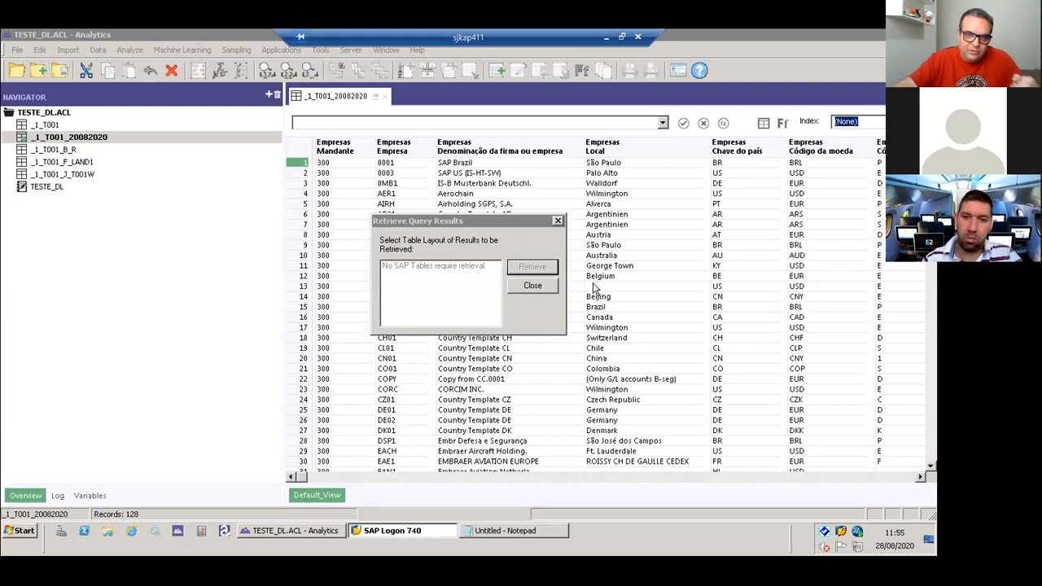
pyautogui.click(531, 284)
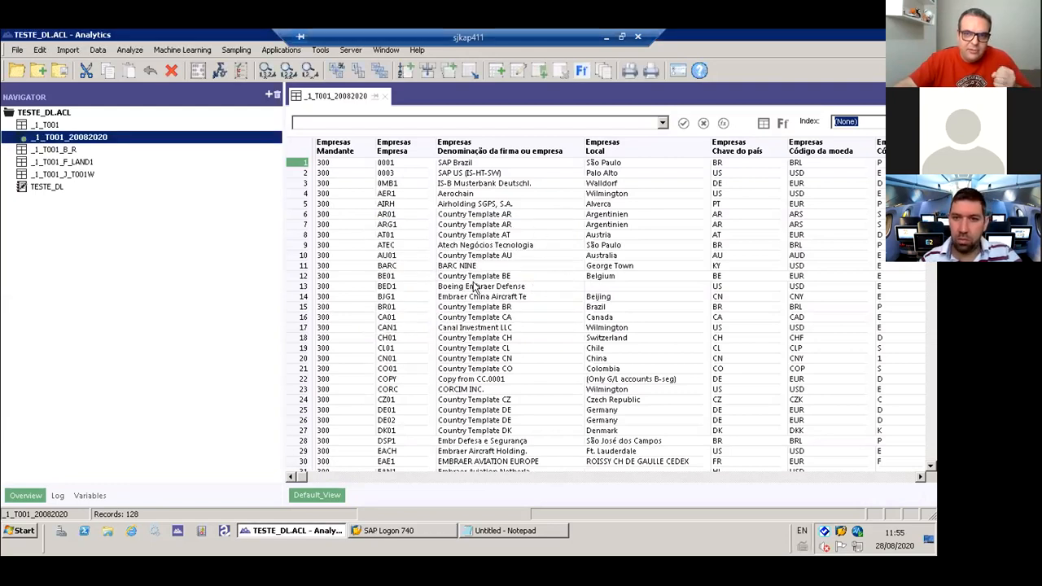